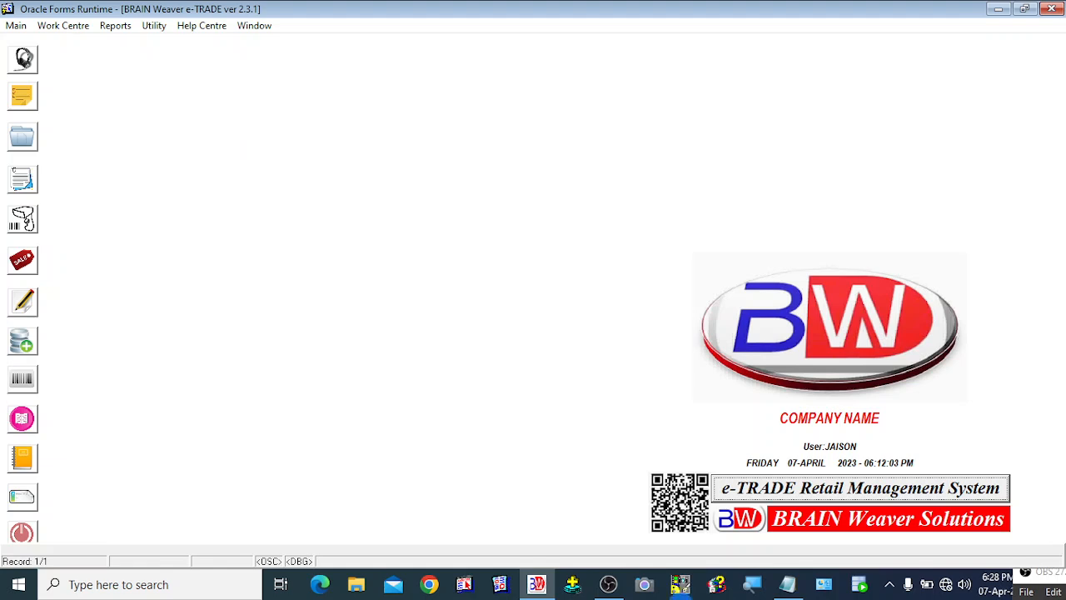
Review the new purchase list of motherboards, SSDs and processors with their serial numbers in Notepad
click(787, 584)
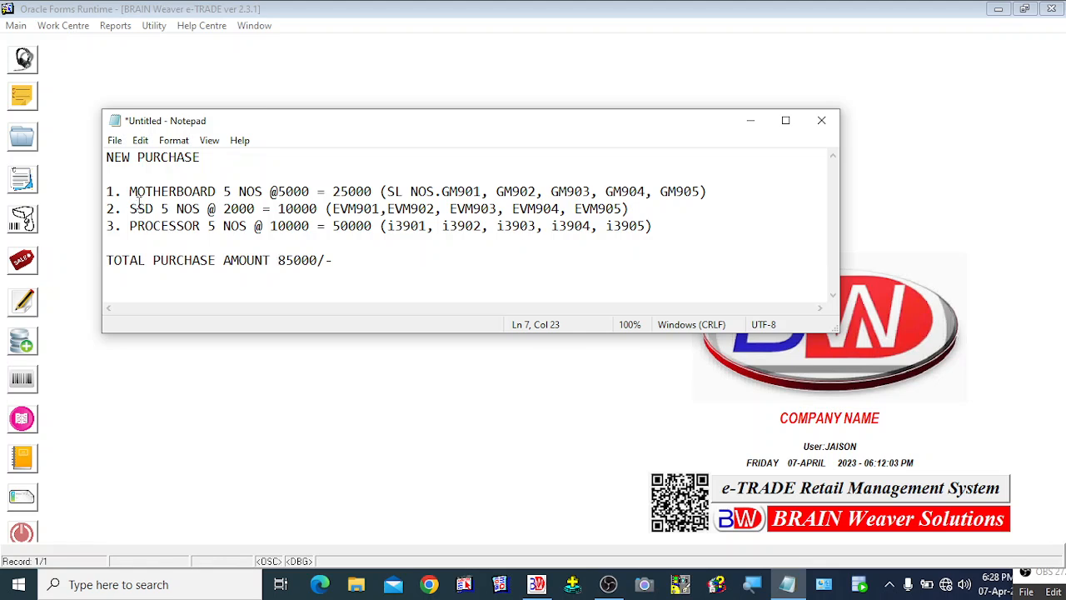
click(168, 192)
drag(130, 209, 242, 215)
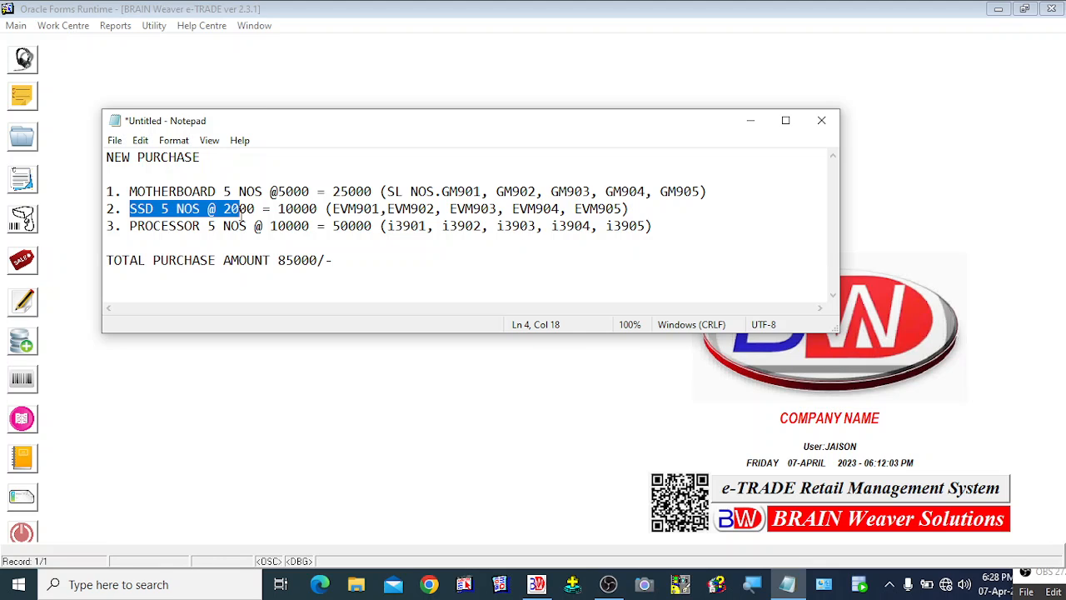
drag(137, 226, 214, 240)
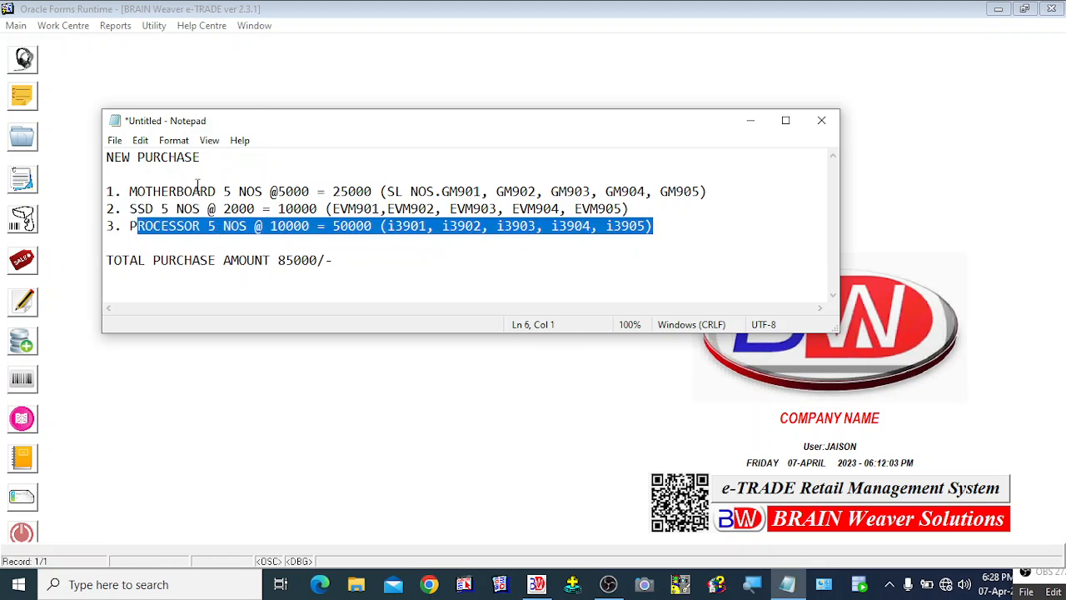
click(258, 174)
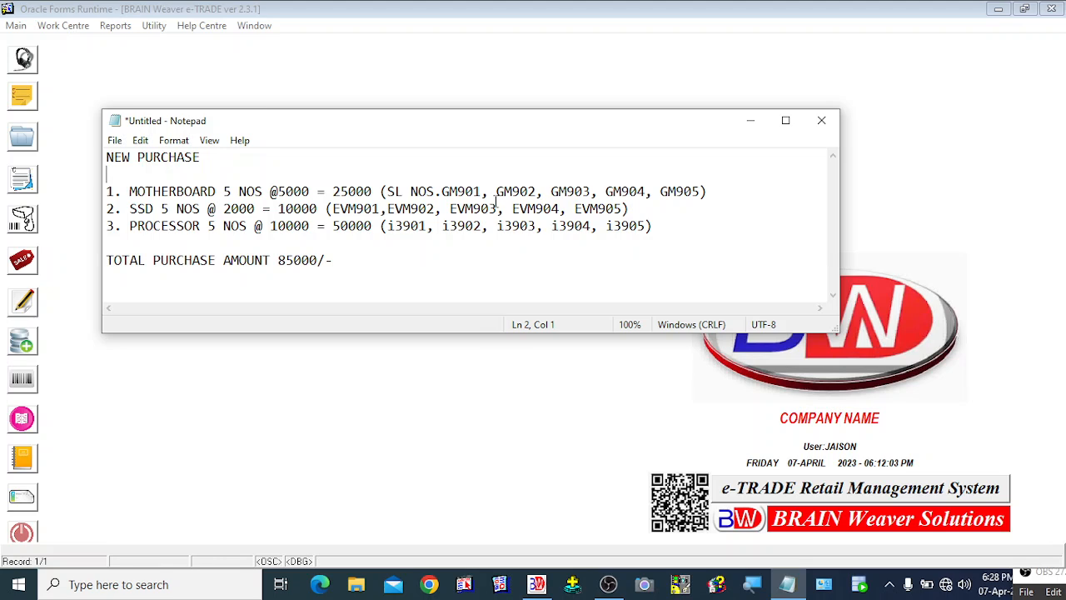
click(464, 191)
double_click(464, 192)
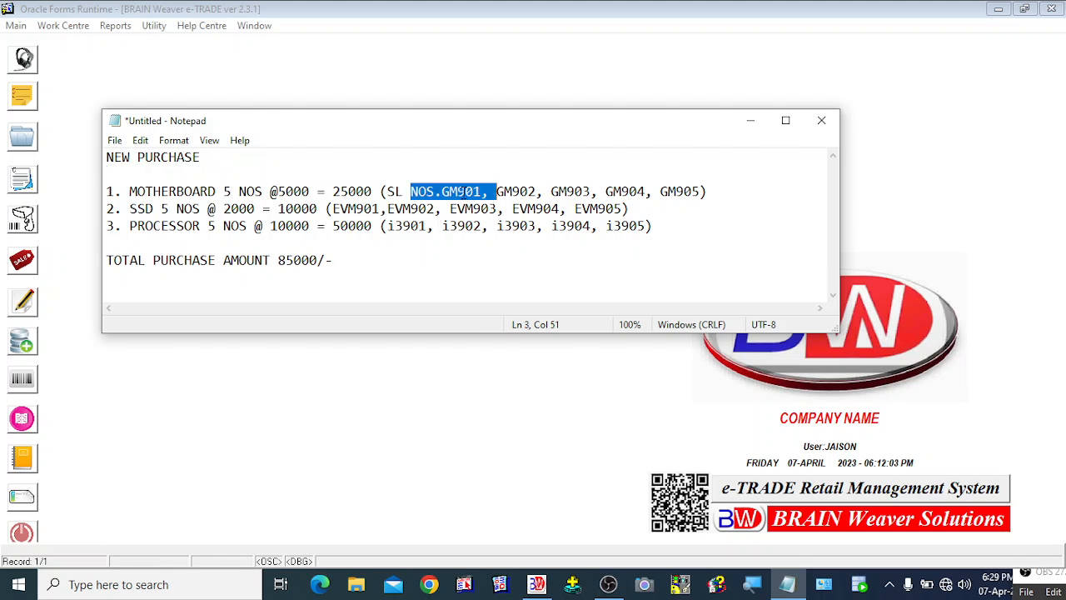
click(452, 191)
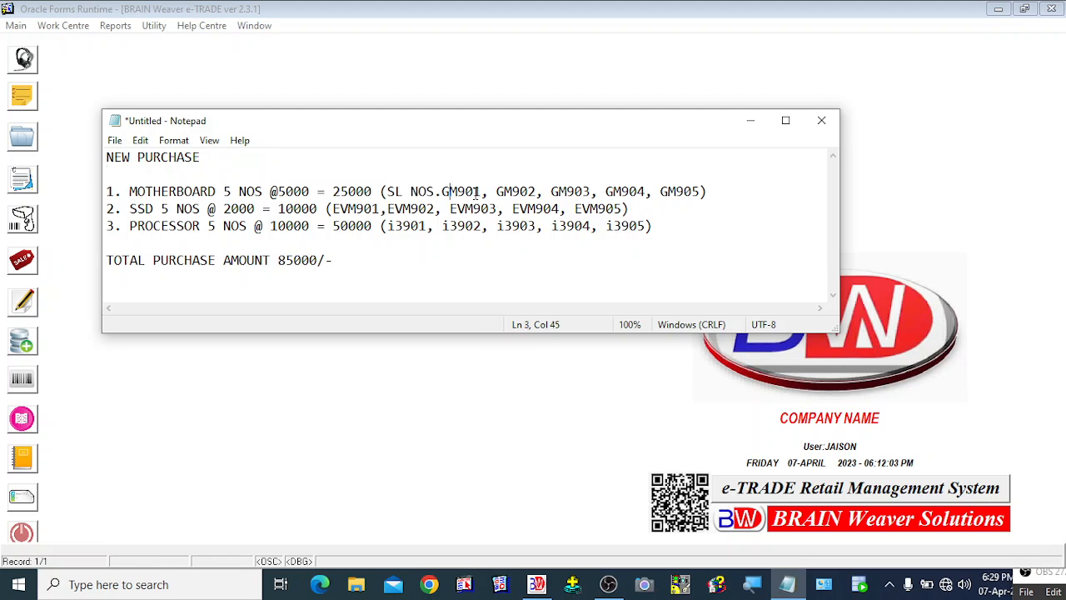
click(521, 192)
click(576, 192)
drag(387, 228, 647, 228)
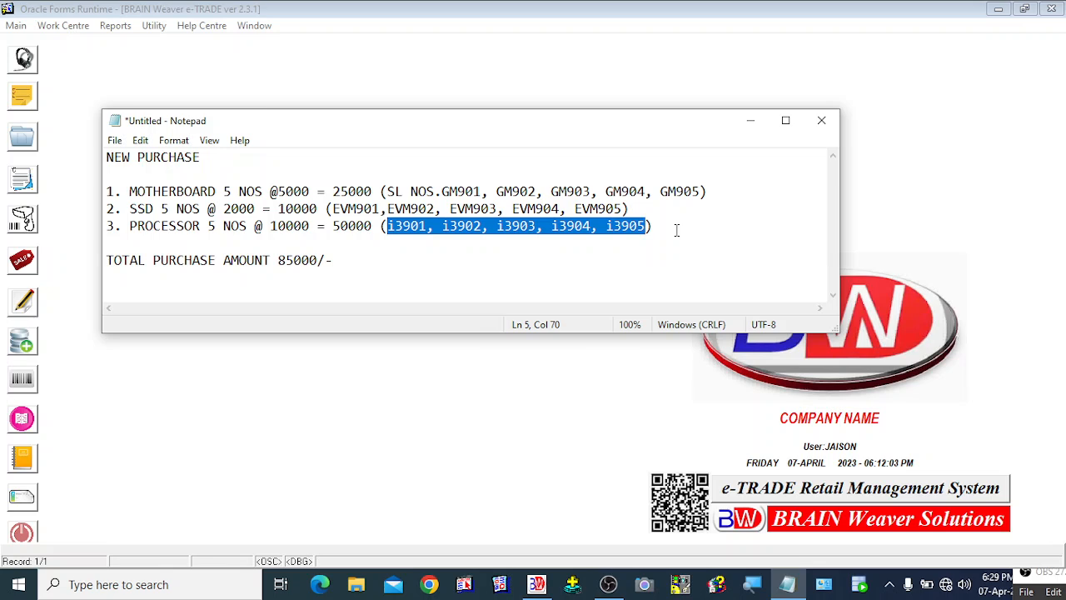
click(365, 91)
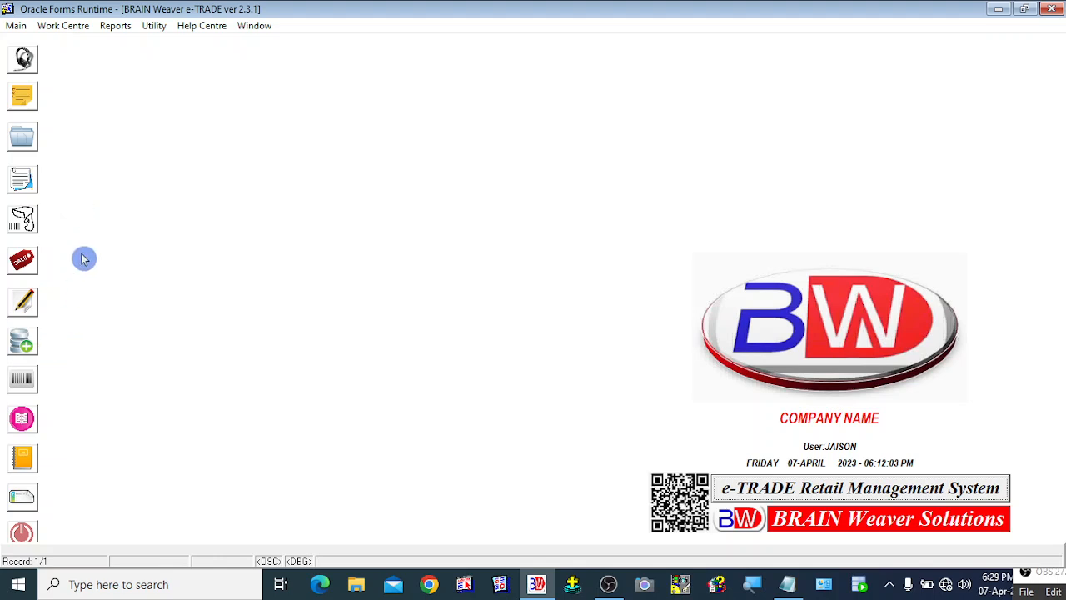
Open the Purchase Entry form
click(66, 32)
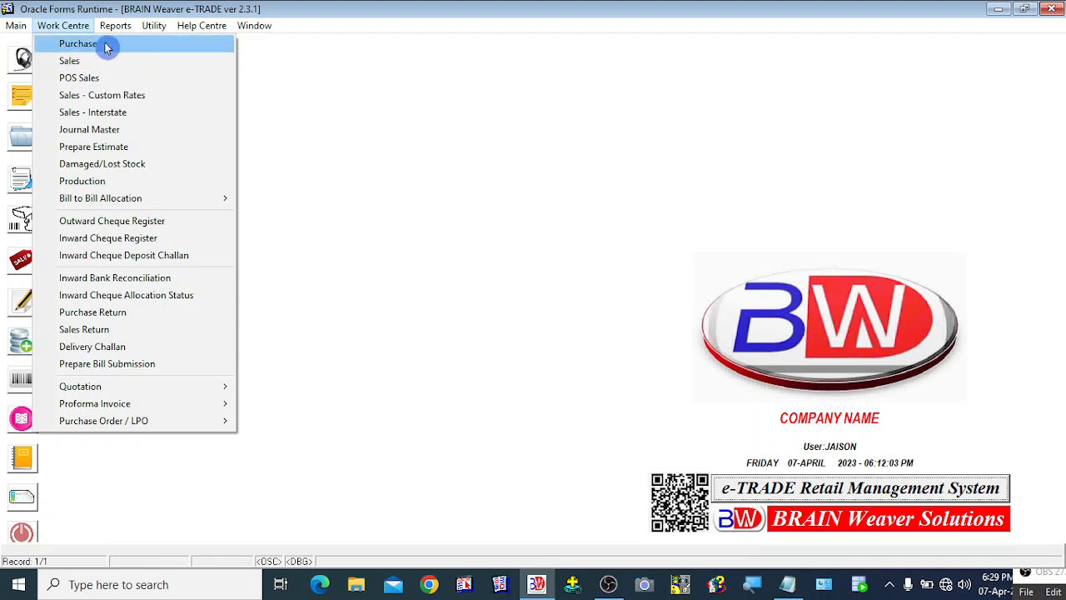
click(281, 124)
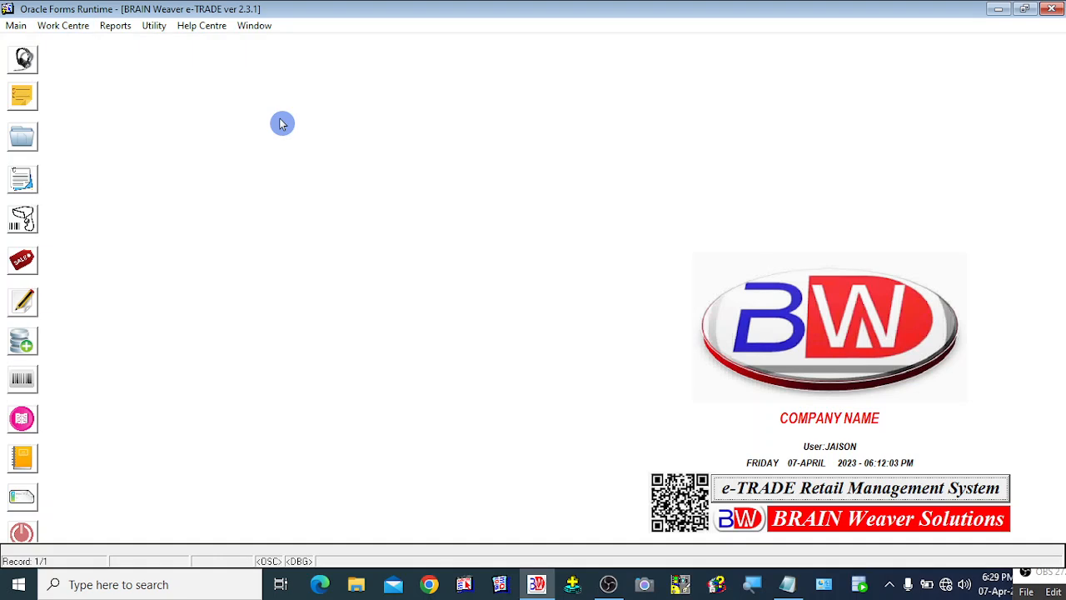
click(24, 306)
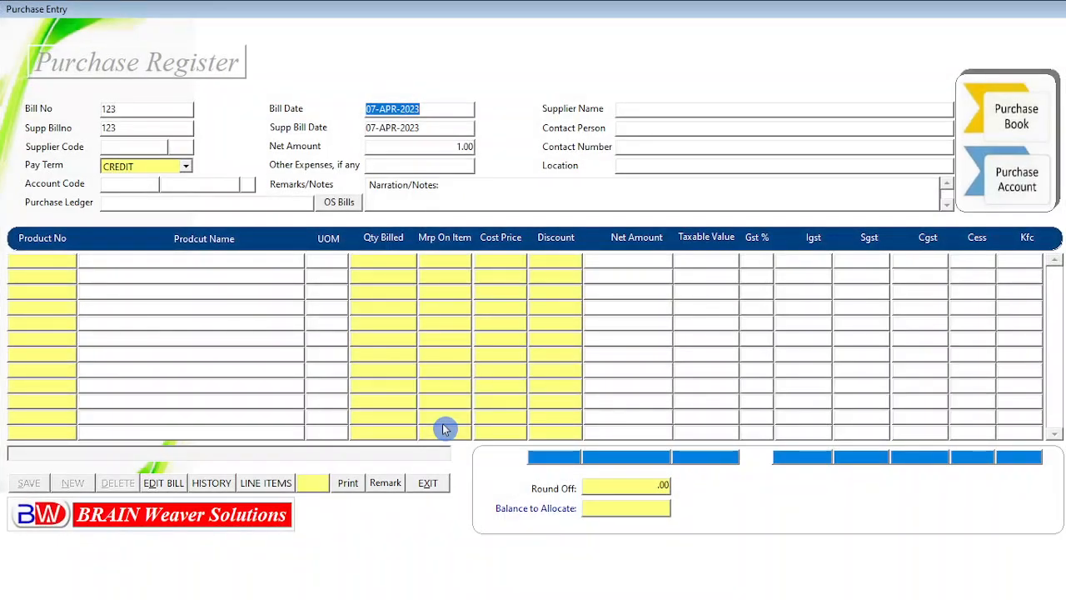
Bring the Notepad purchase list forward and move it over the purchase form
key(super)
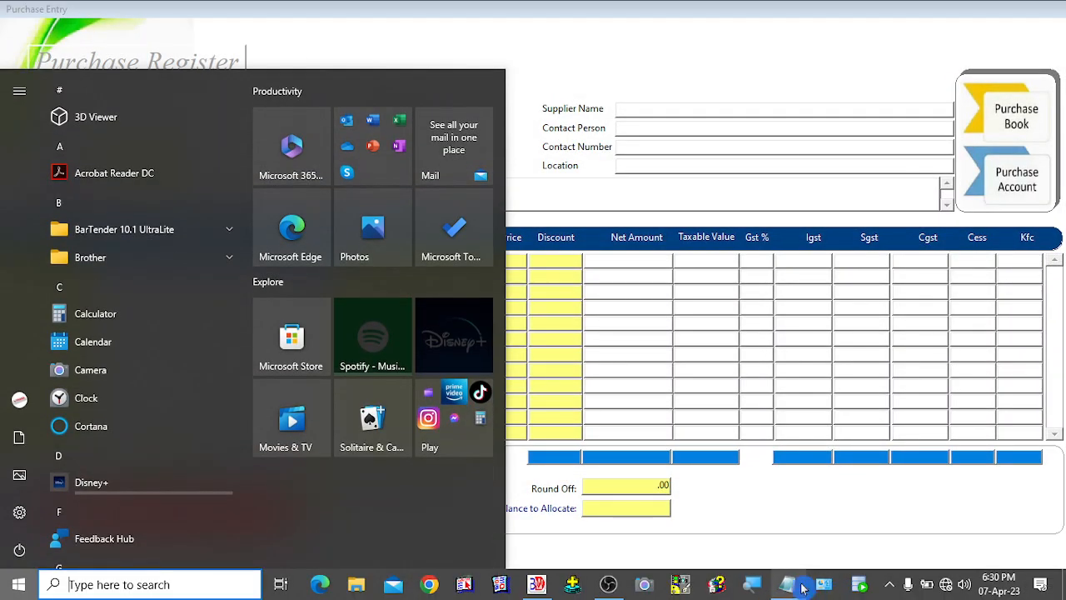
click(802, 589)
click(346, 275)
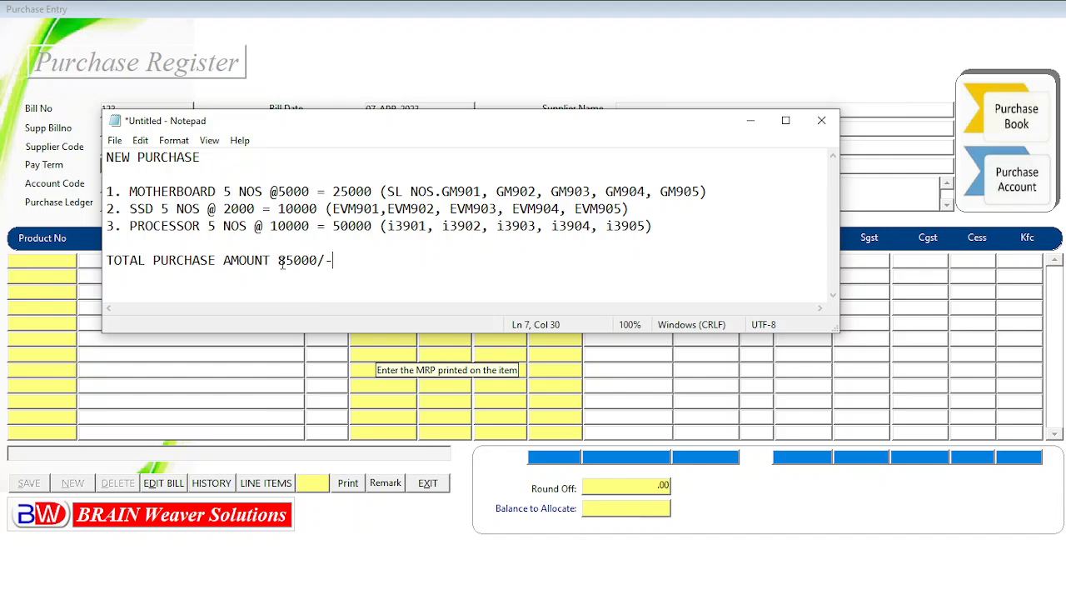
drag(318, 125, 449, 255)
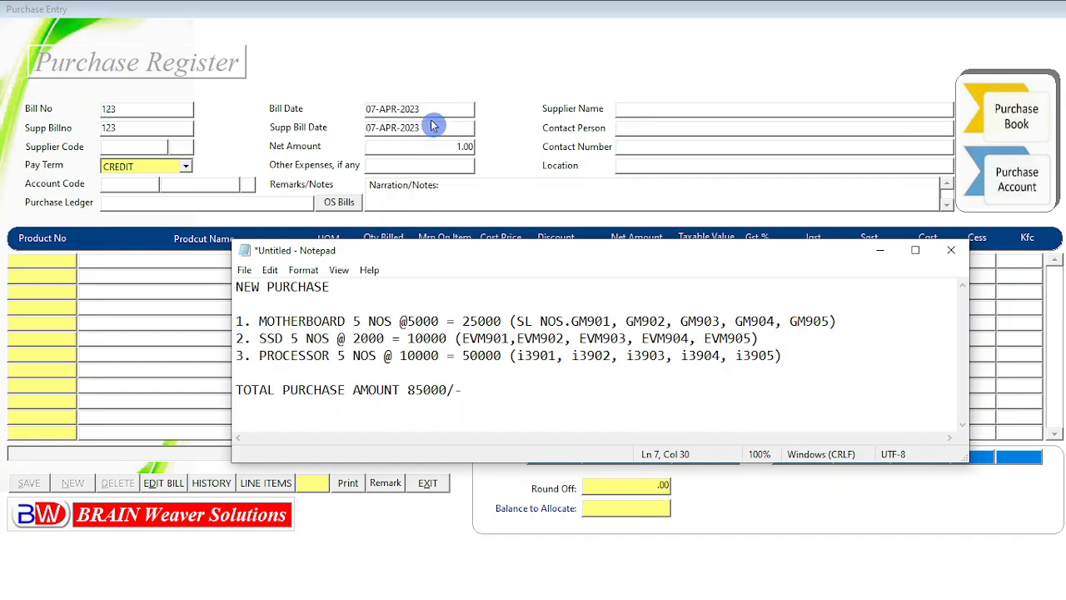
Set the supplier bill number to CT204
click(433, 124)
key(Tab)
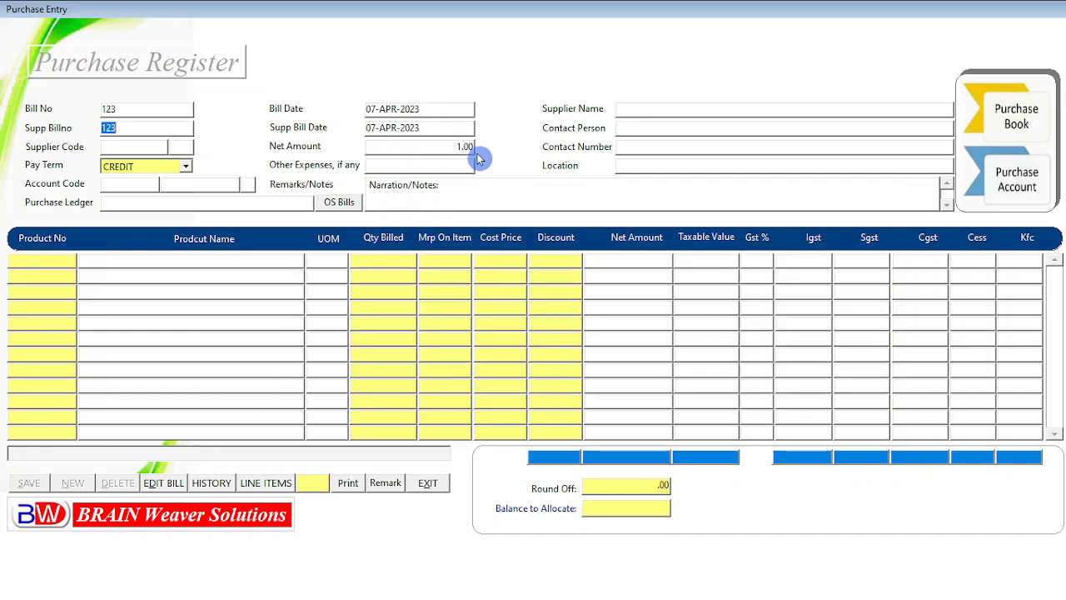
key(Tab)
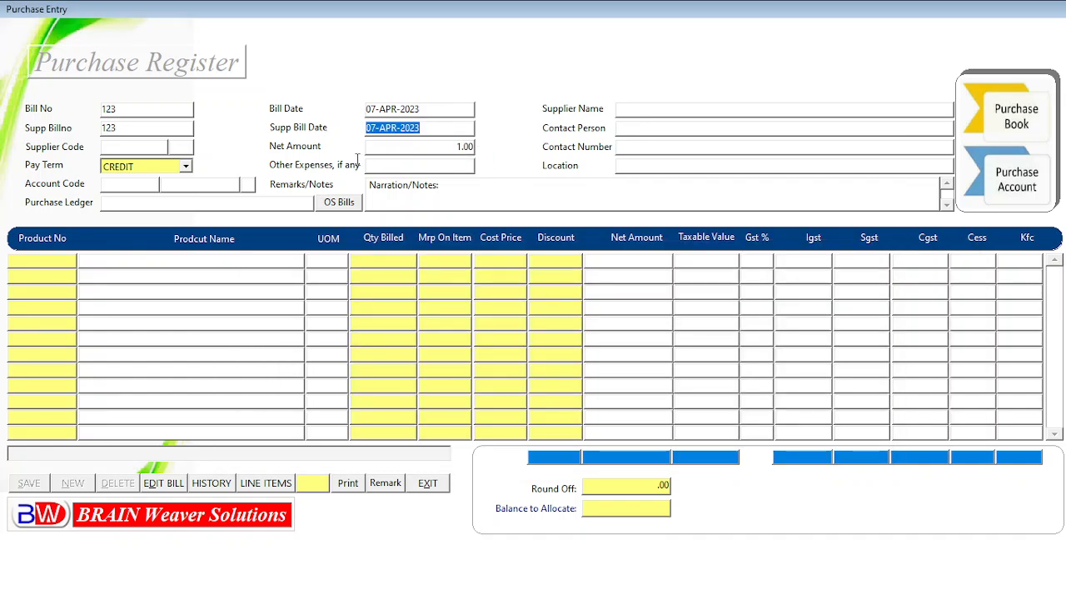
click(153, 129)
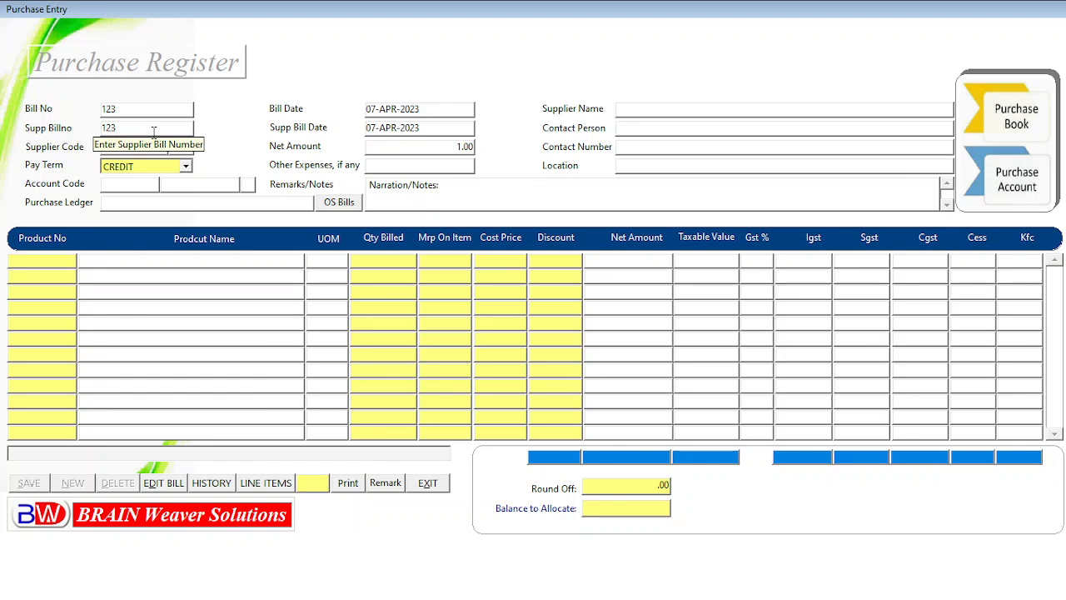
key(BackSpace)
key(BackSpace)
key(BackSpace)
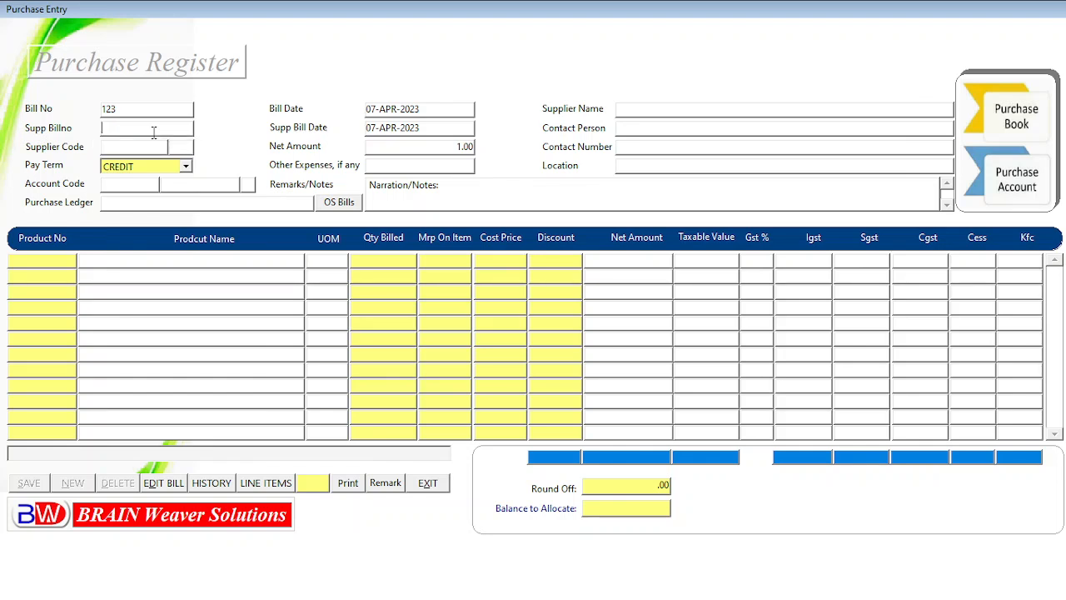
text(CT)
text(392)
key(BackSpace)
key(BackSpace)
key(BackSpace)
text(204)
key(Return)
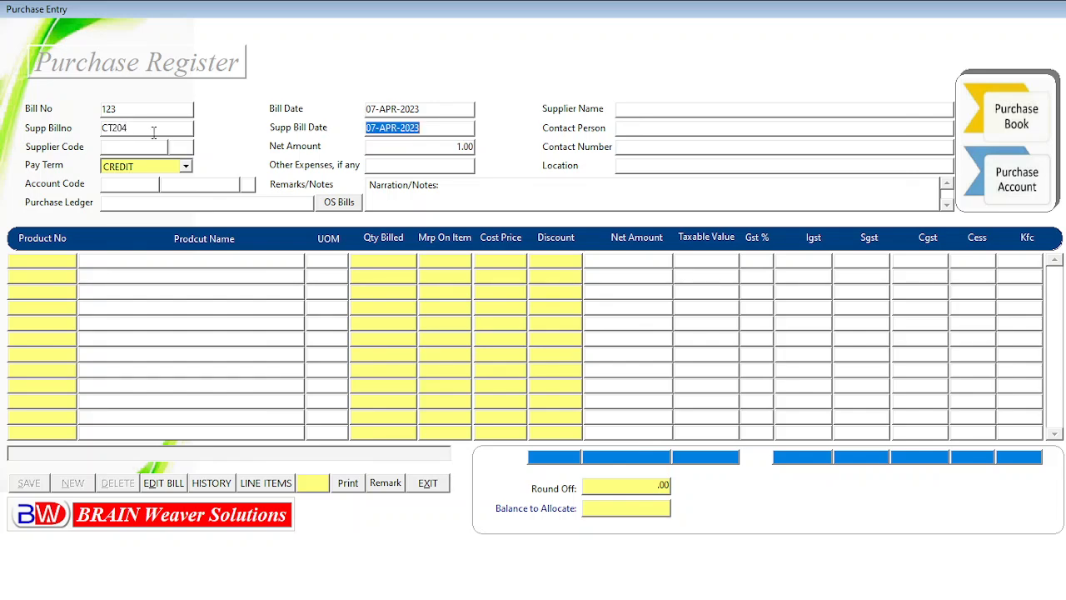
Select COCHIN TRADERS as the supplier and PURCHASE ACCOUNT as the purchase ledger
key(Return)
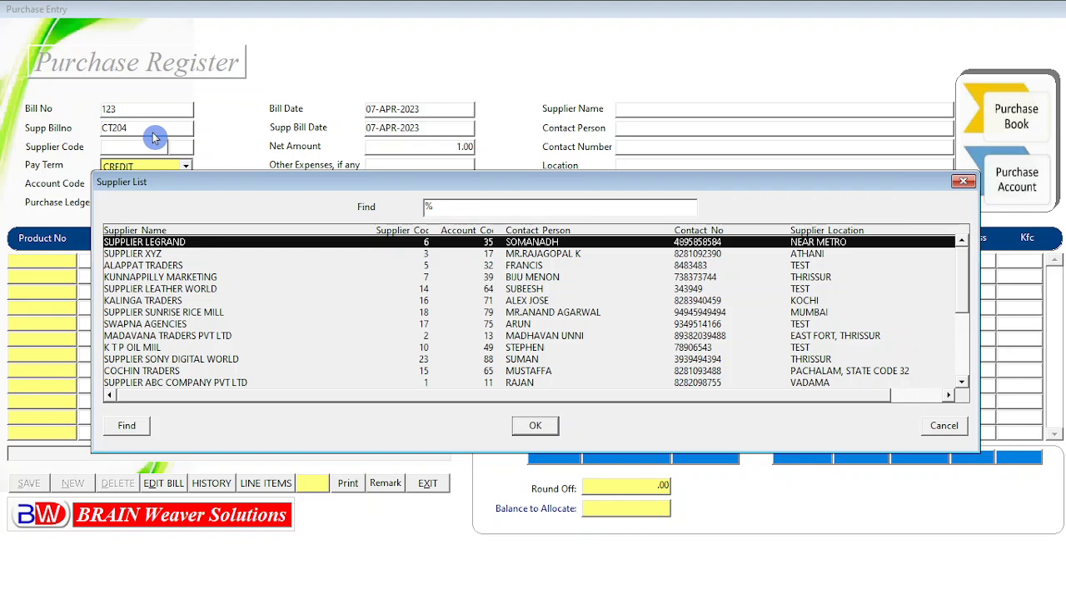
text(coCHIN TRADERS)
key(Return)
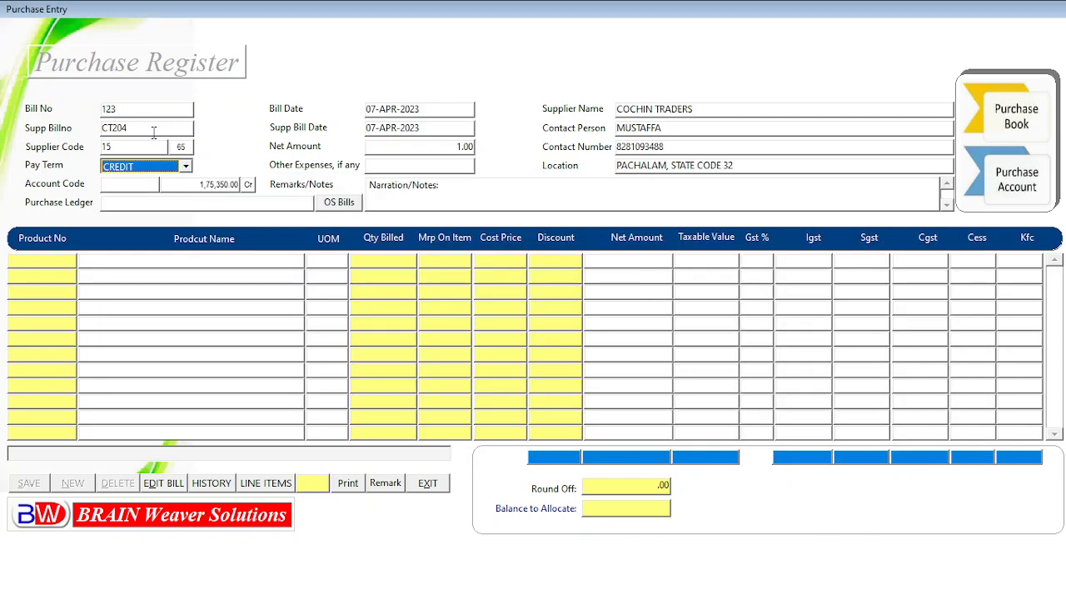
key(Return)
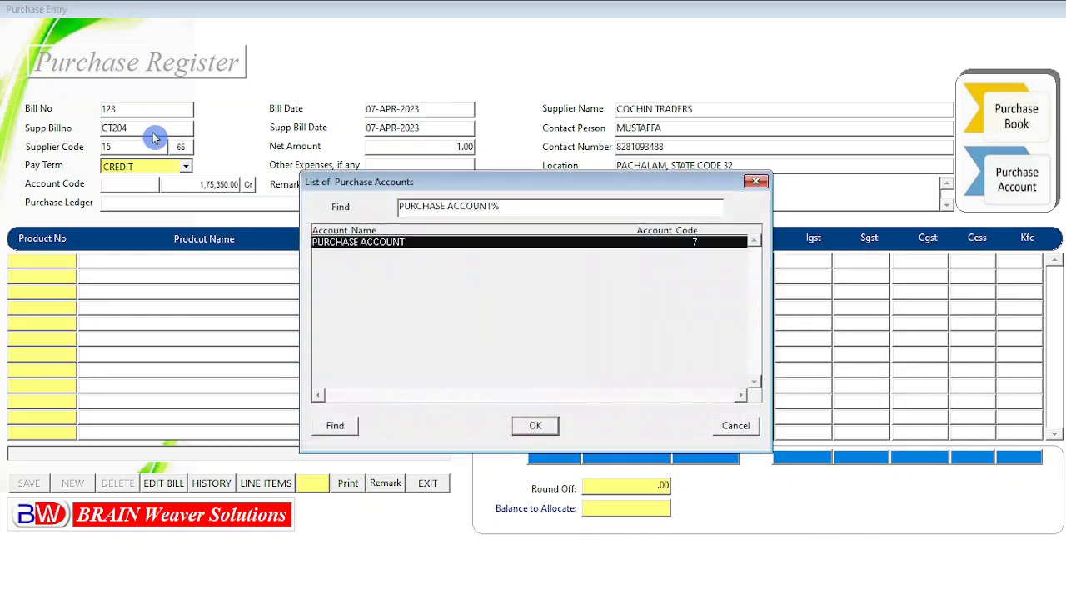
key(Return)
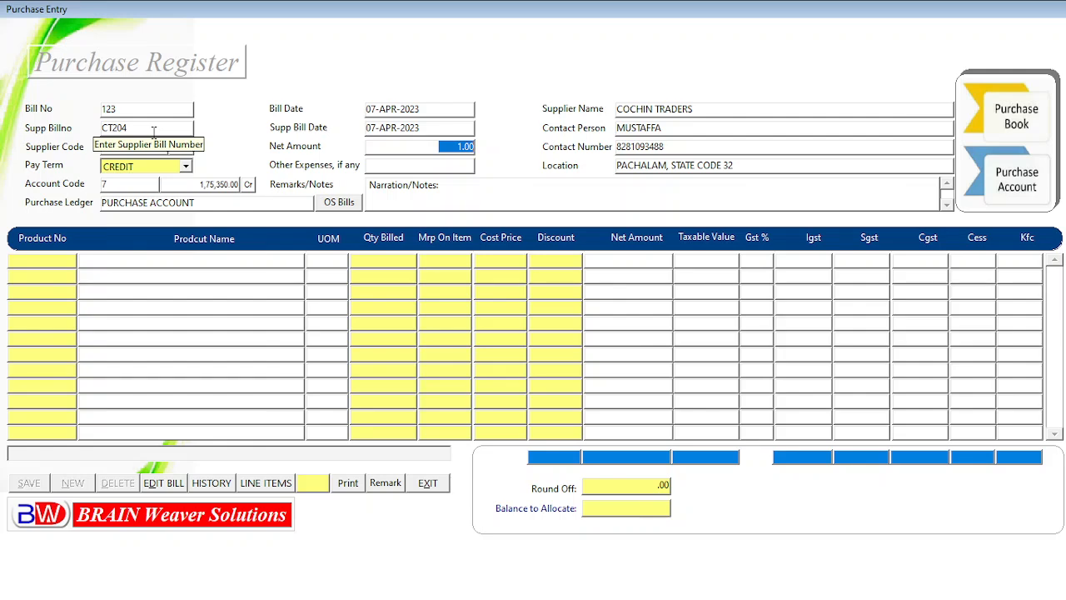
Check the purchase total in Notepad and enter the bill's net amount as 85000
key(alt+Tab)
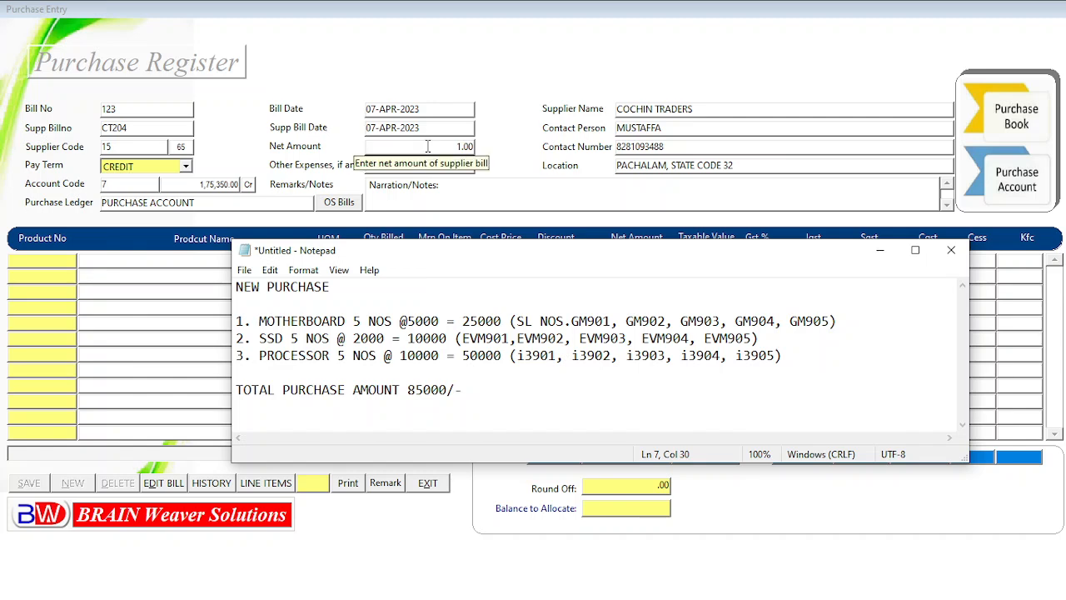
key(alt+Tab)
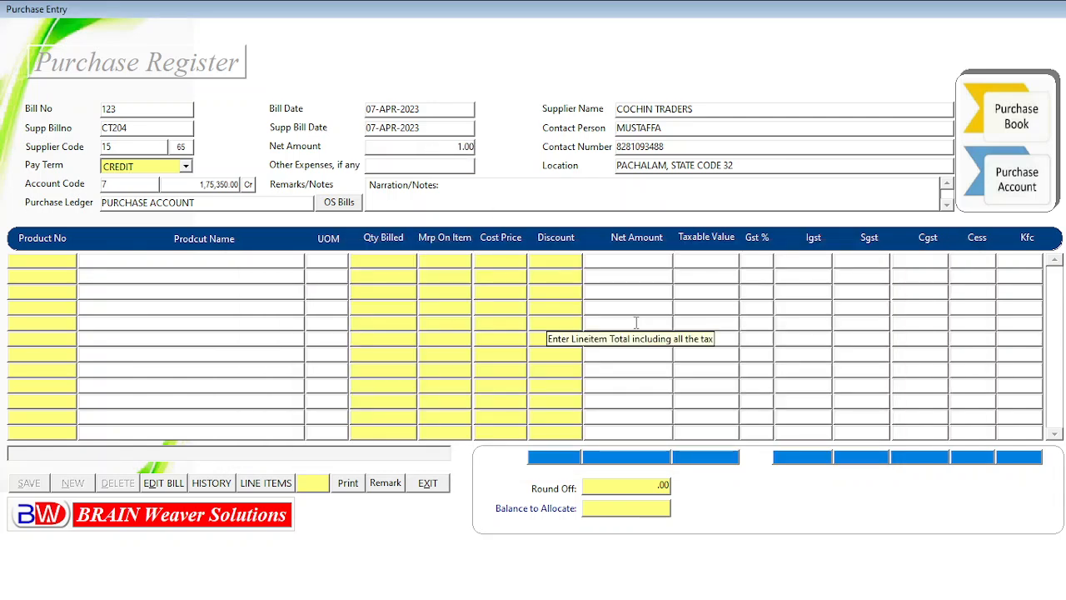
text(85000)
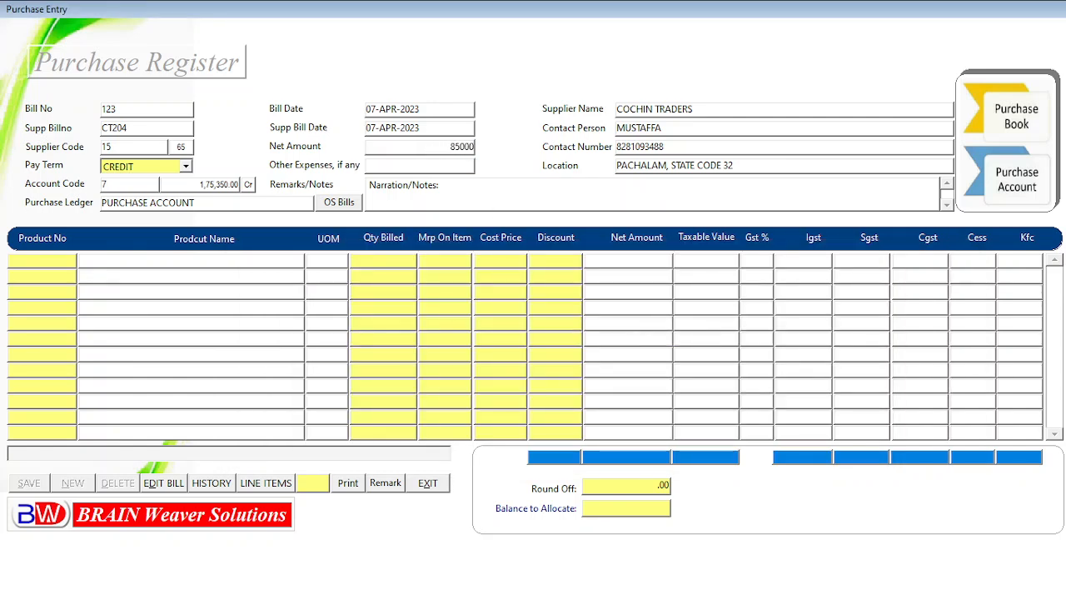
key(Return)
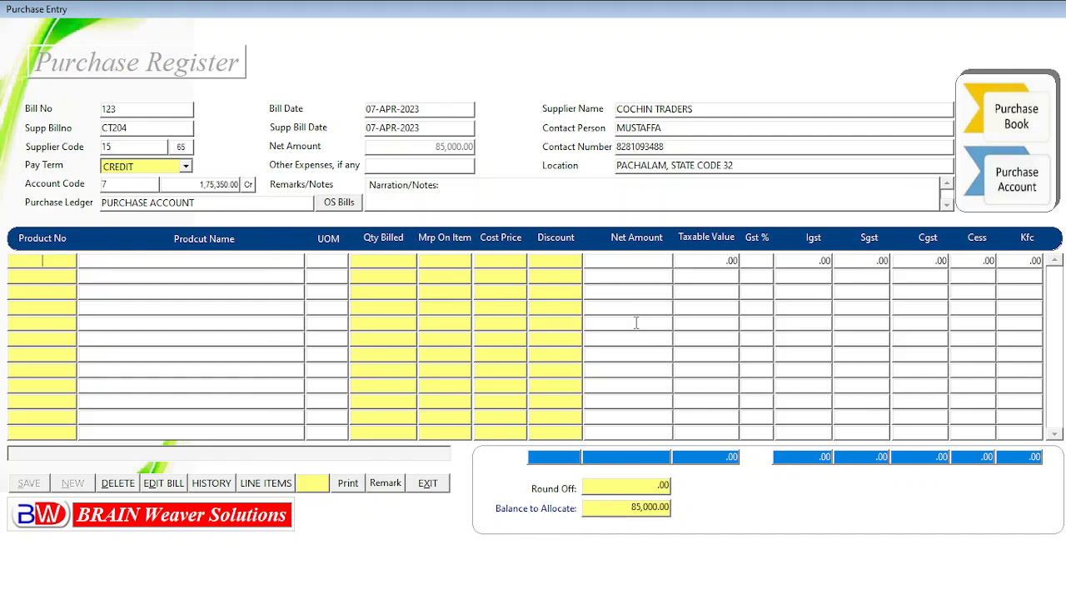
Add GIGABYTE MOTHERBOARD as the first product line by searching the product list for gi
key(F9)
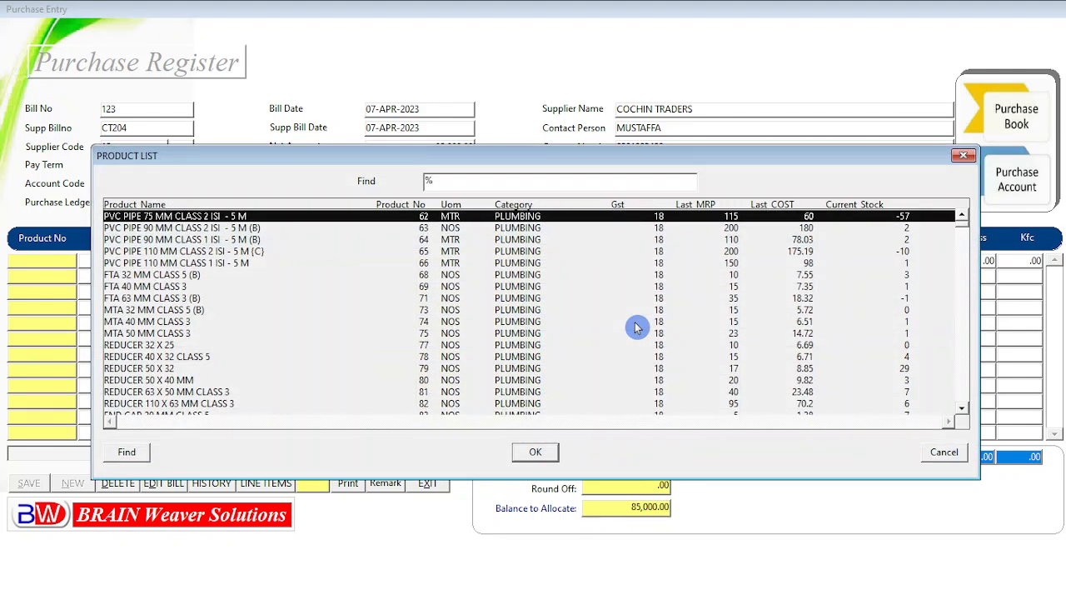
text(gi)
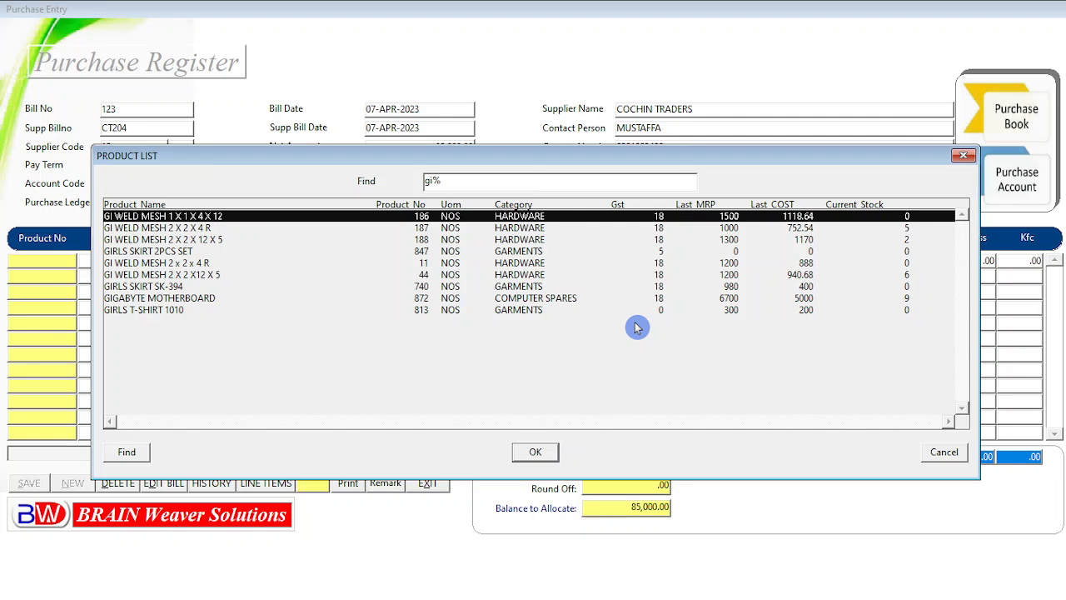
key(Down)
key(Down)
key(Down)
key(Down)
key(Down)
key(Down)
key(Down)
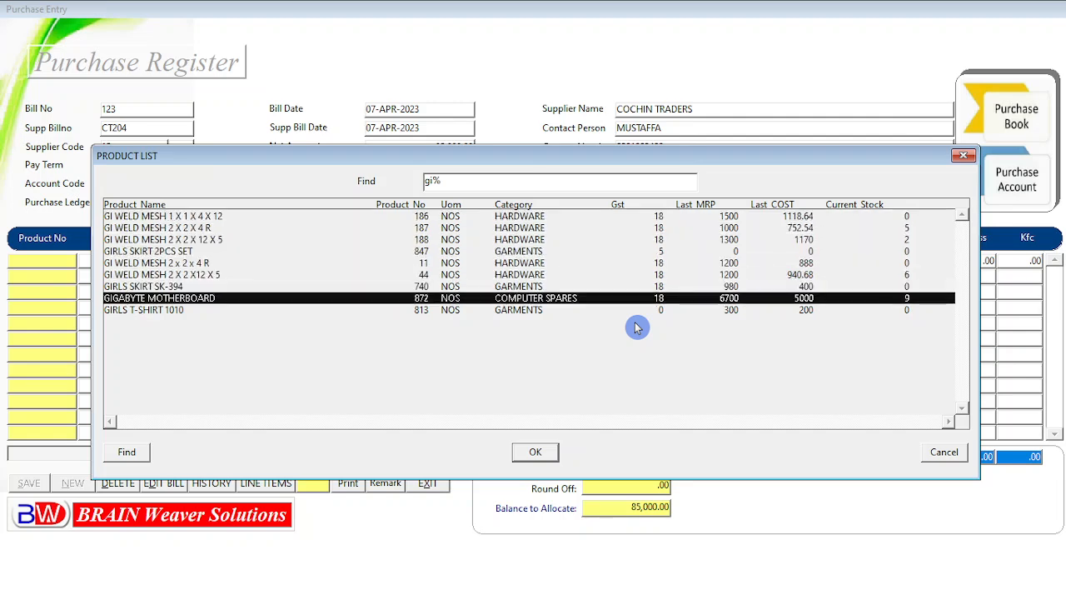
key(Return)
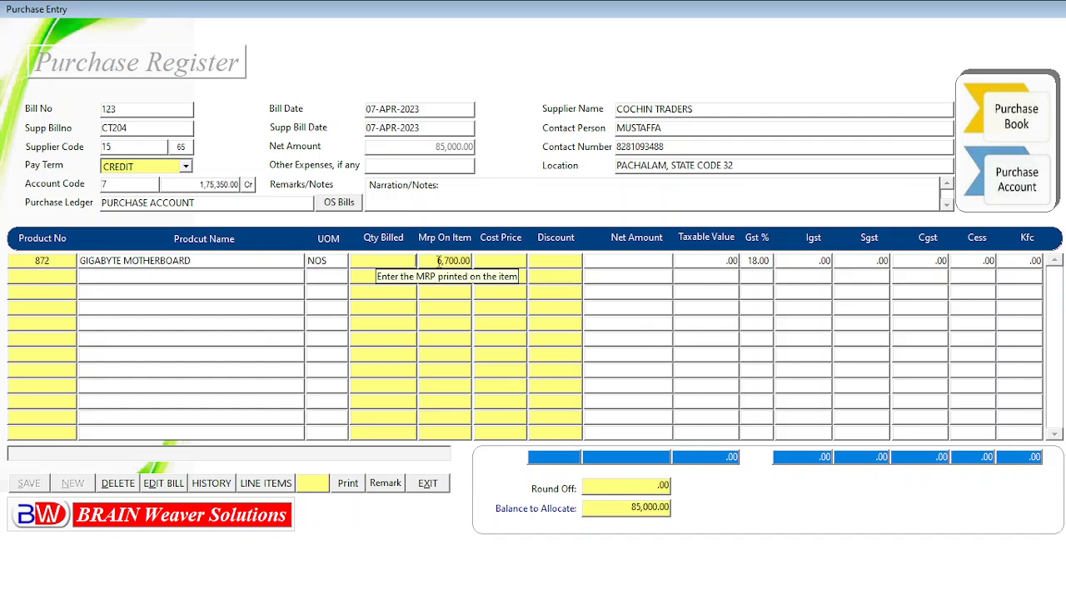
Enter quantity 5 and cost price 5000 for the Gigabyte motherboard line, checking the purchase note for the figures
key(alt+Tab)
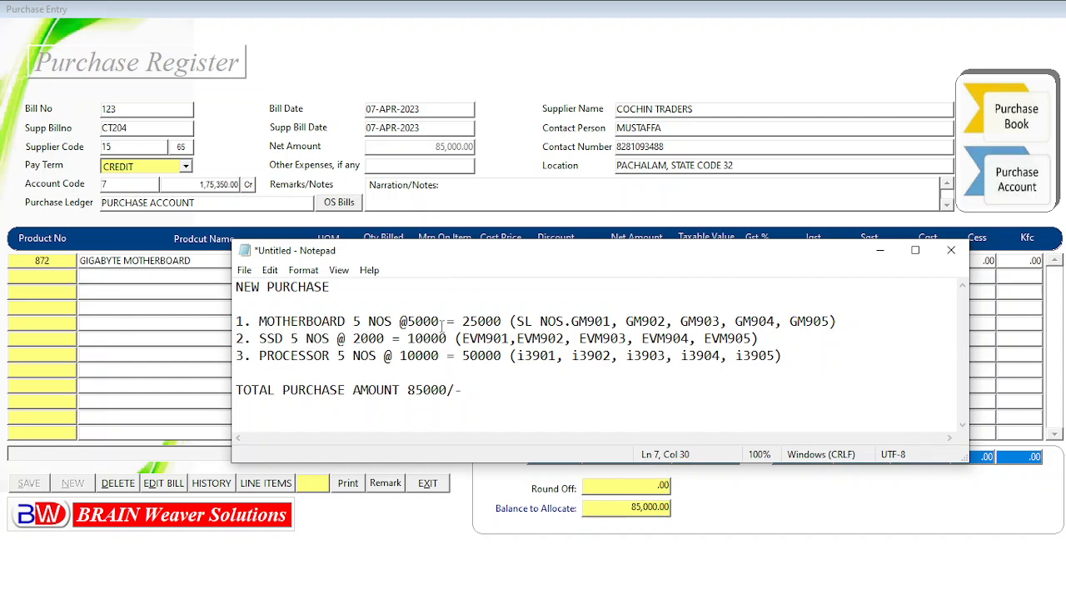
click(361, 319)
key(alt+Tab)
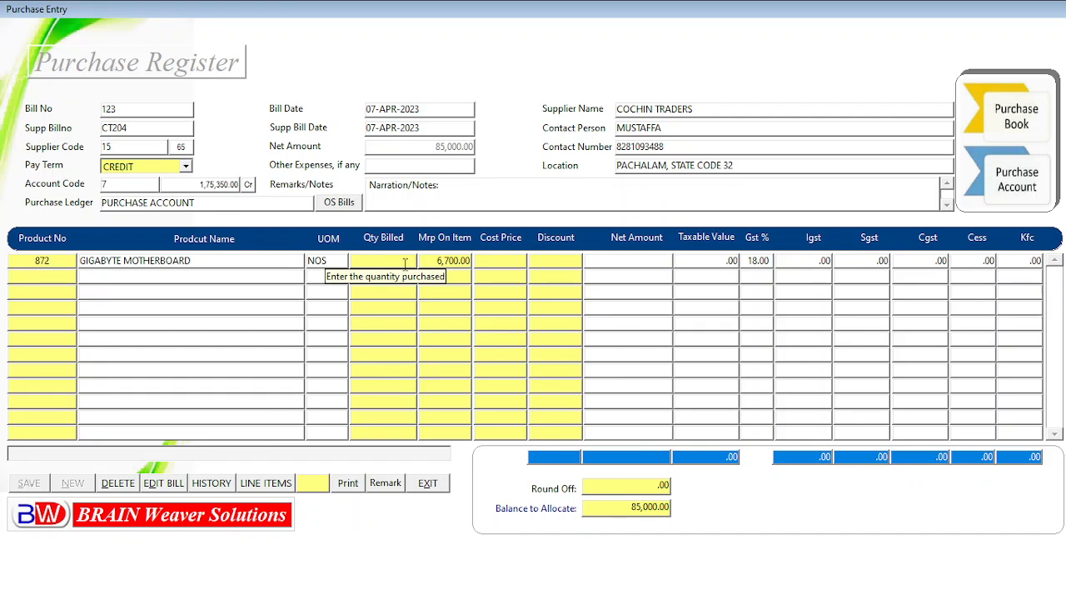
text(5)
key(Return)
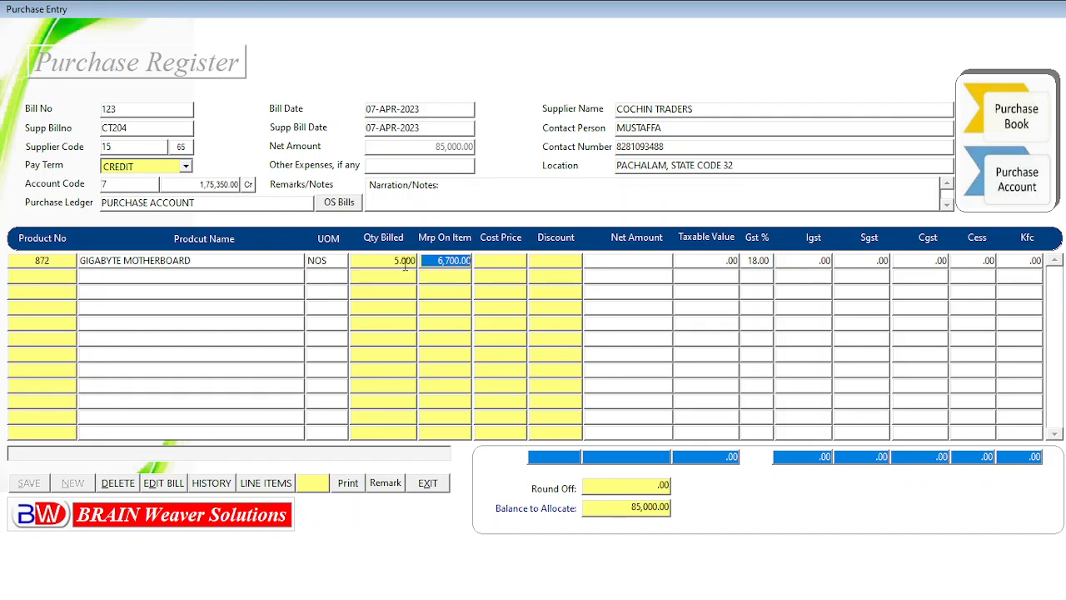
key(Return)
text(500)
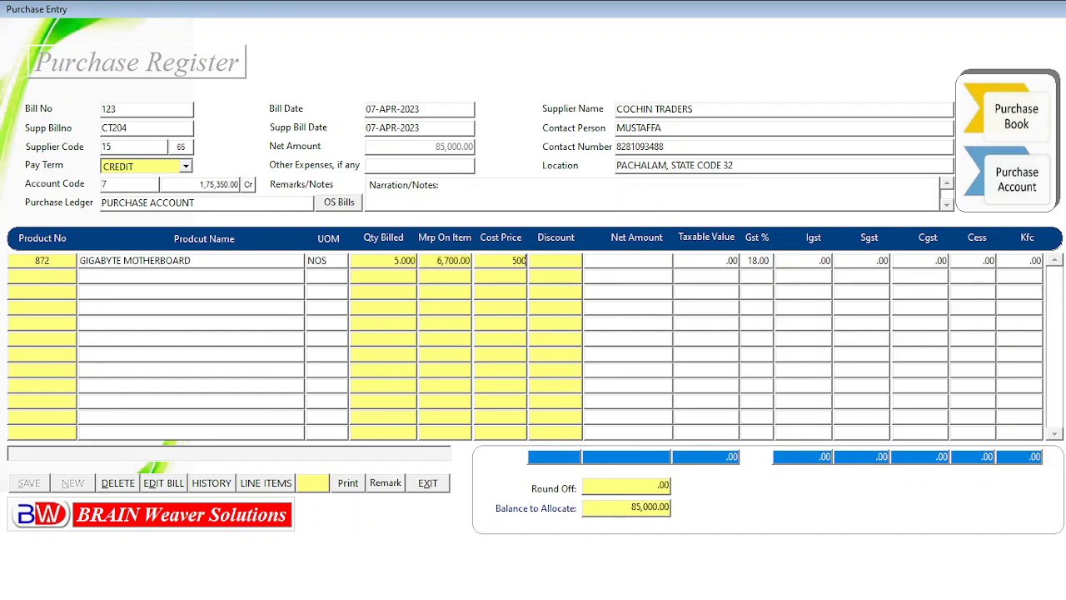
text(0)
key(Return)
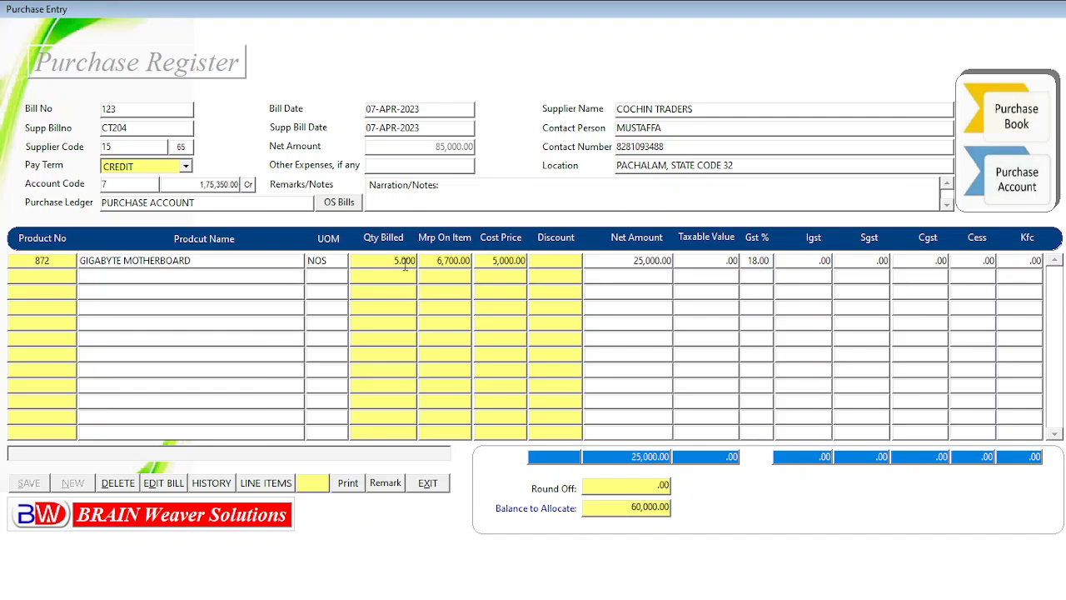
key(Return)
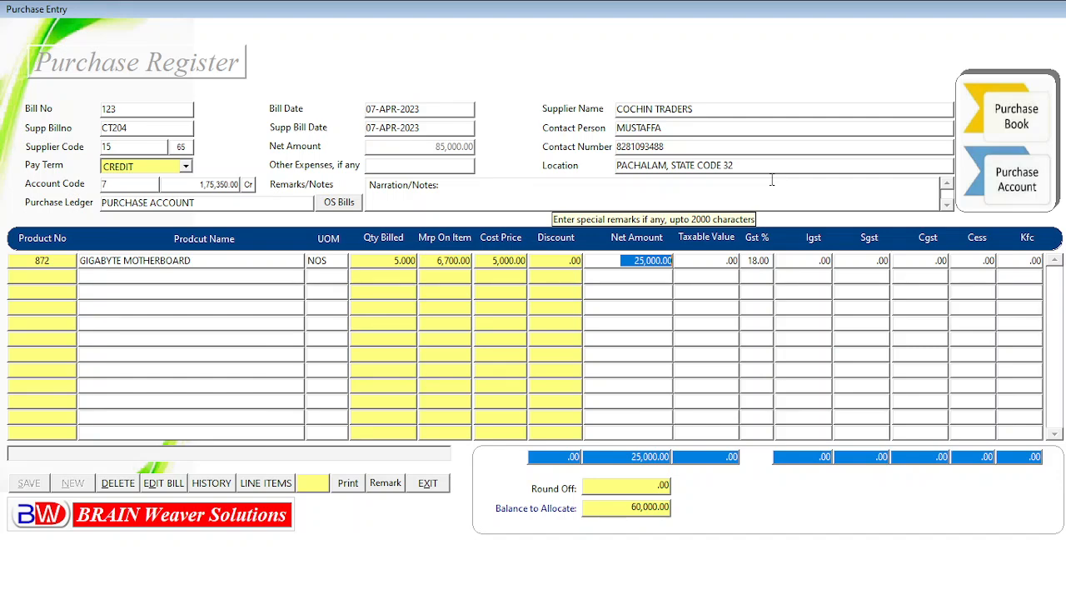
Accept the motherboard line's discount and tax fields and move on to a new product row
key(Return)
key(Return)
key(Return)
key(Return)
key(Return)
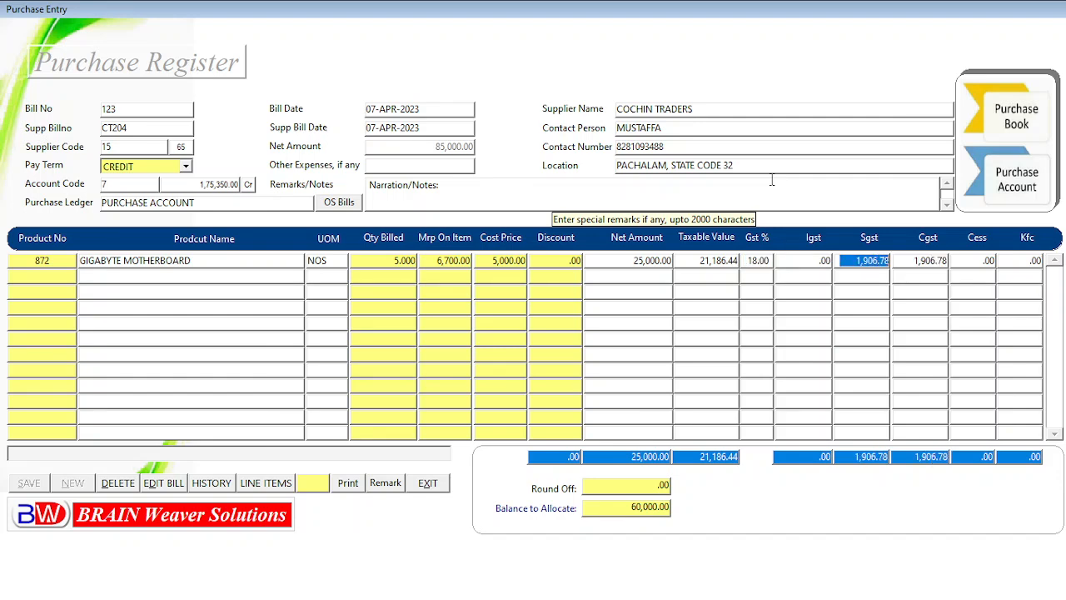
key(Return)
key(Return)
key(Return)
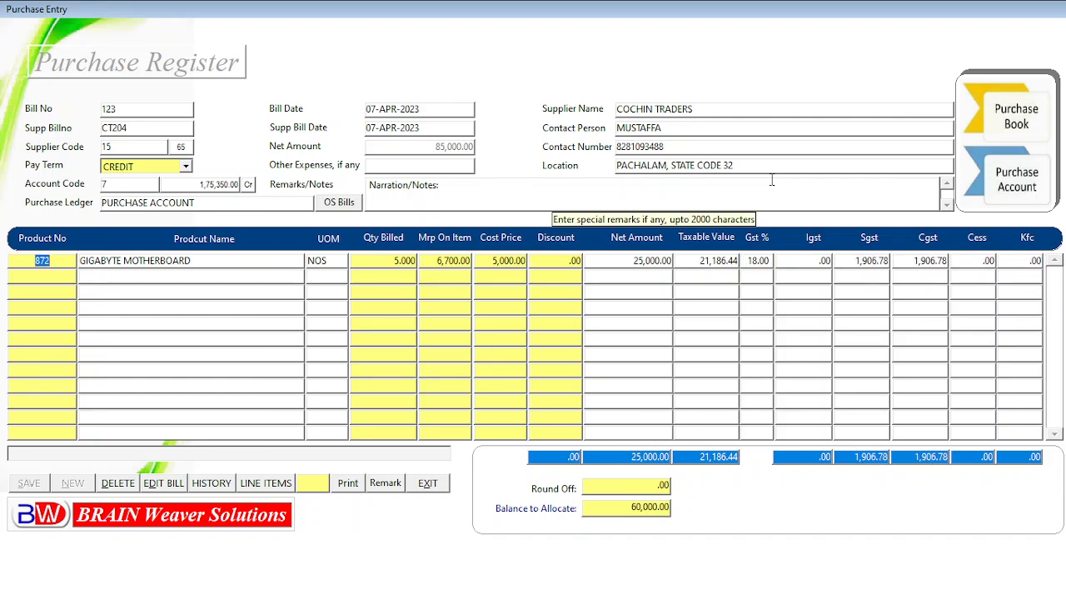
key(Return)
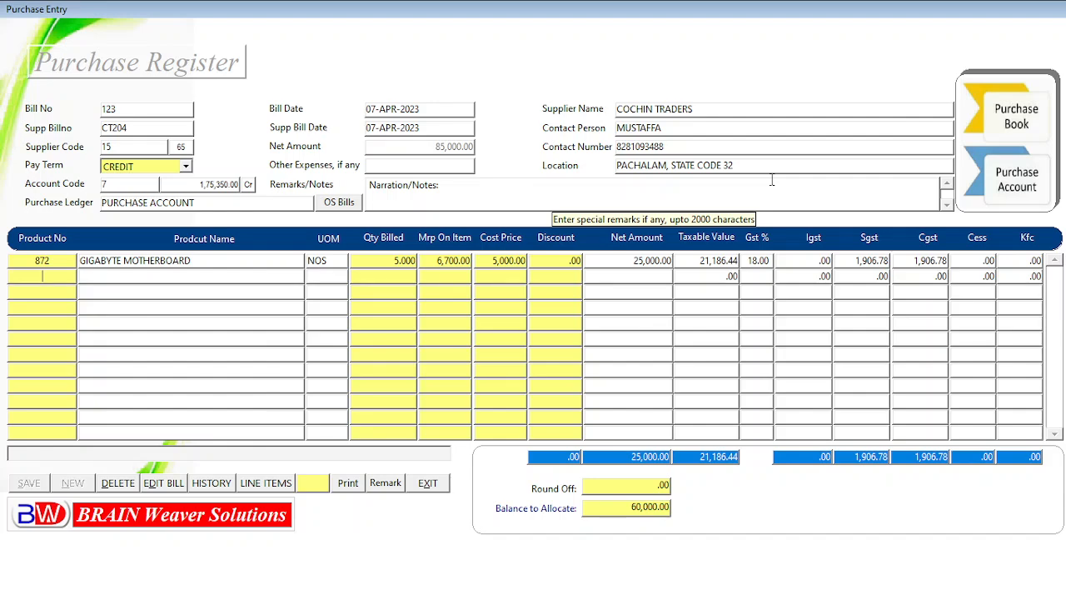
Add SSD 256GB EVM NVME as the second product line by searching the product list for its name
key(alt+Tab)
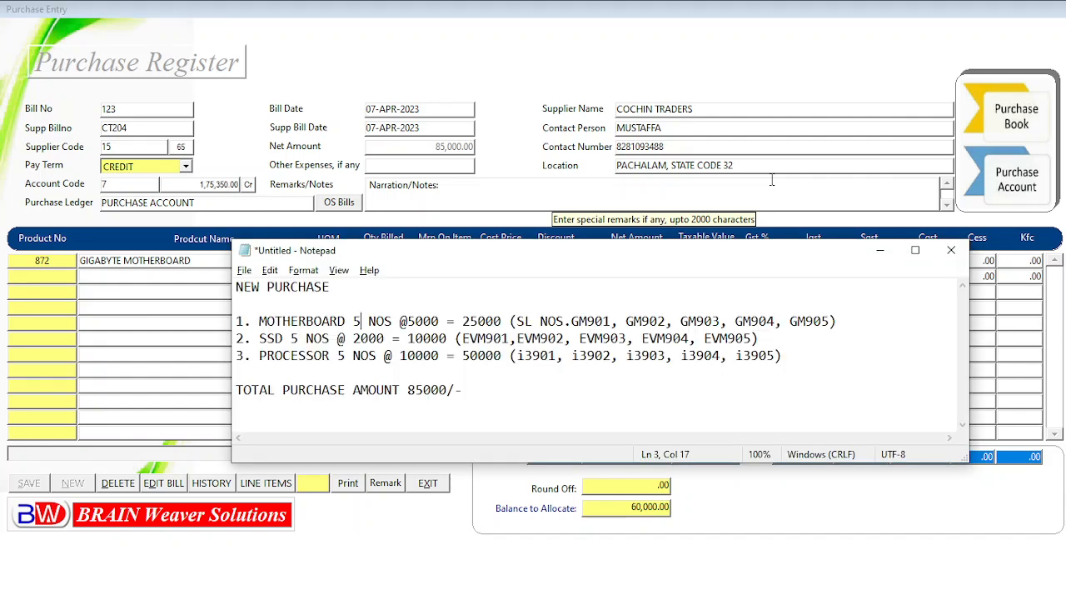
key(alt+Tab)
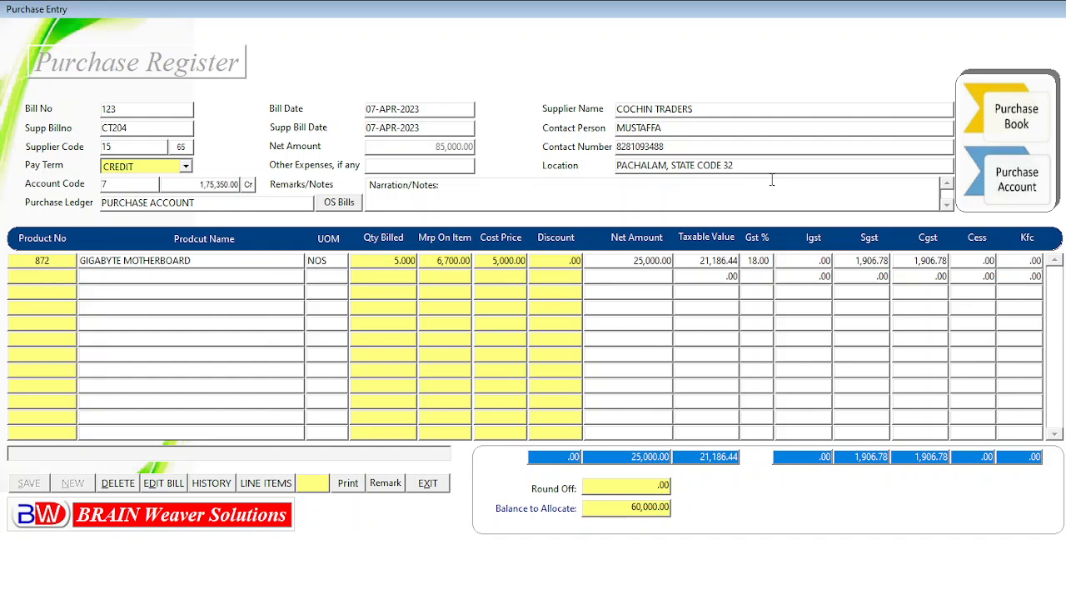
key(F9)
text(ssD 256GB EVM NVME%)
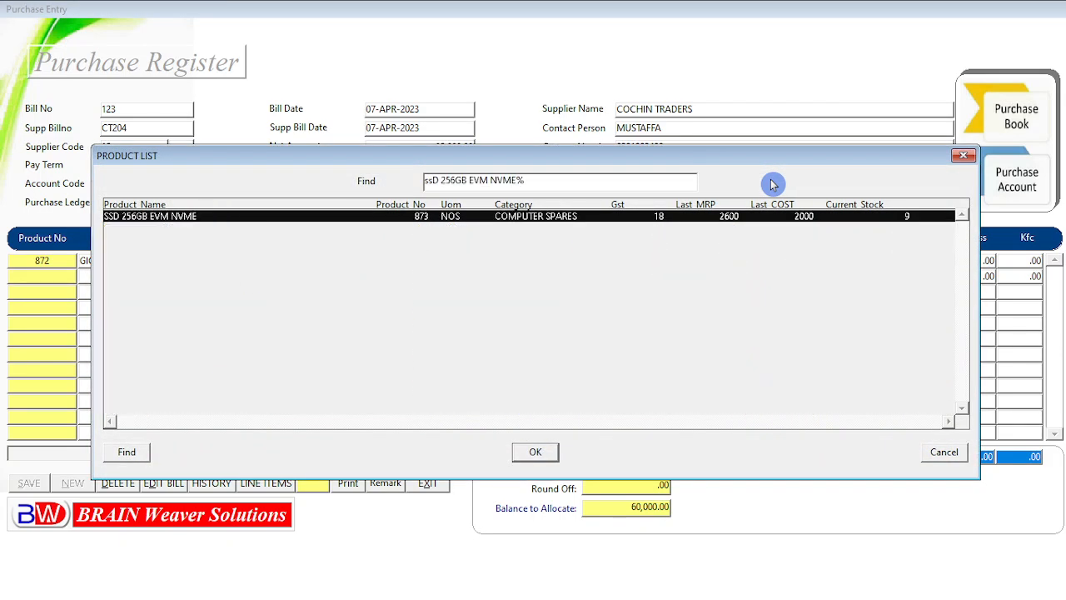
key(Return)
Enter quantity 5 and cost price 2000 for the SSD line
text(5)
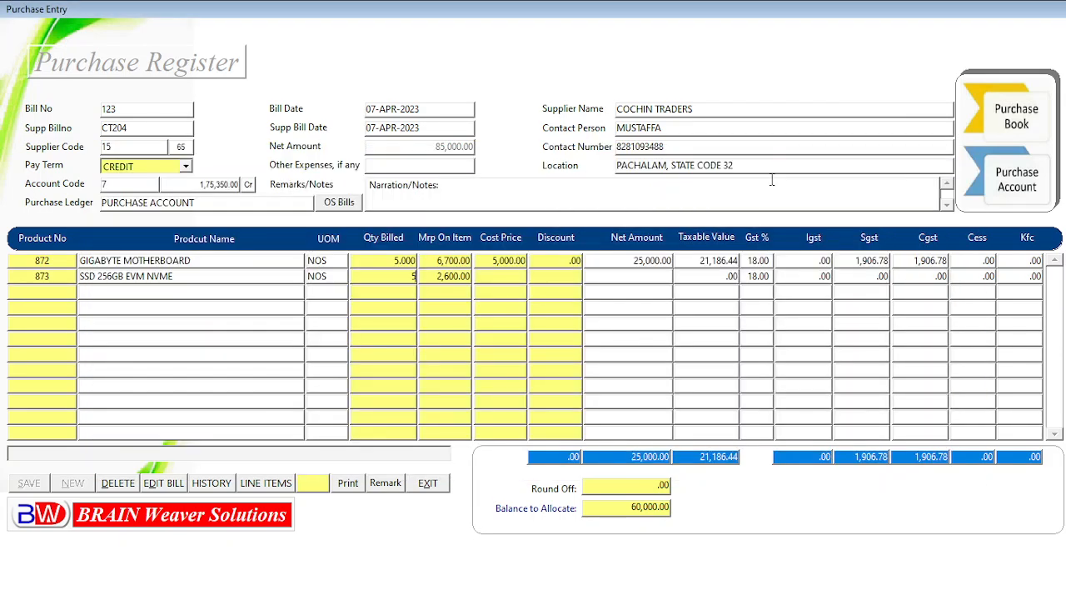
key(Return)
key(Return)
key(alt+Tab)
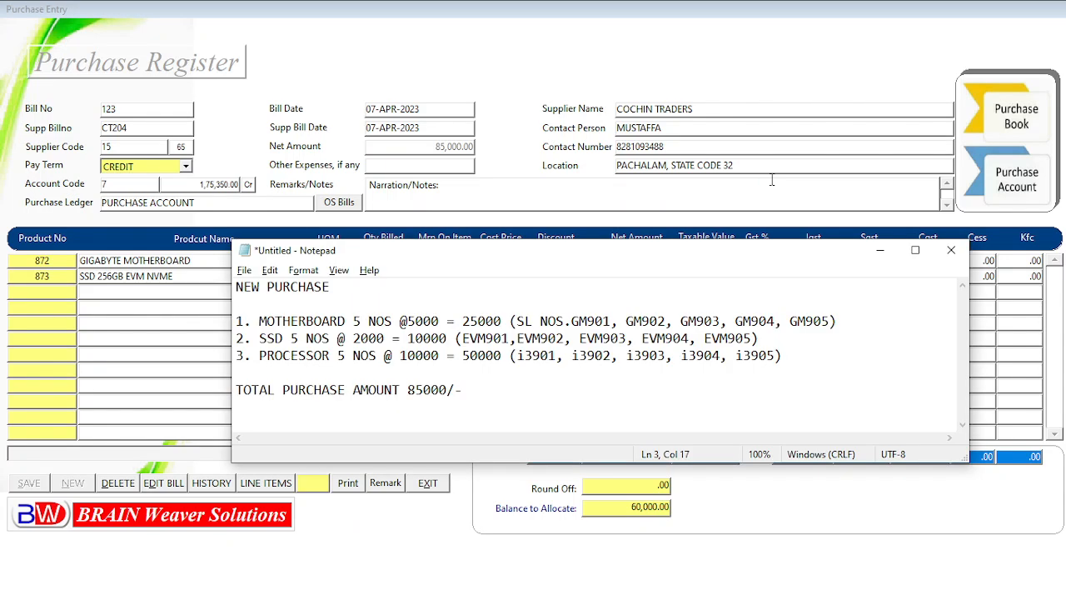
key(alt+Tab)
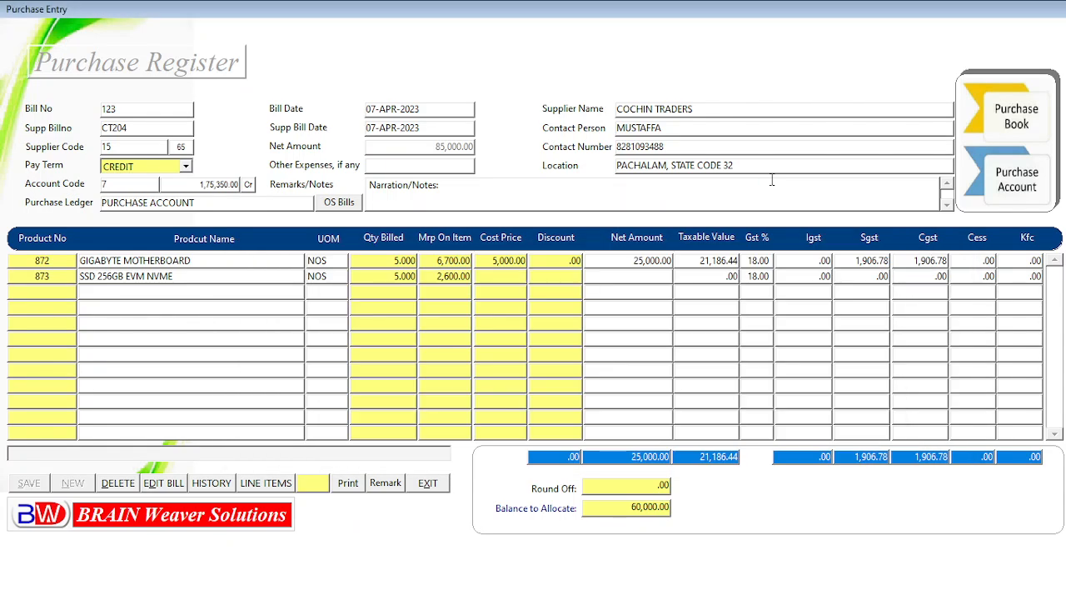
text(2000)
key(Return)
key(Return)
key(Return)
key(Return)
key(Return)
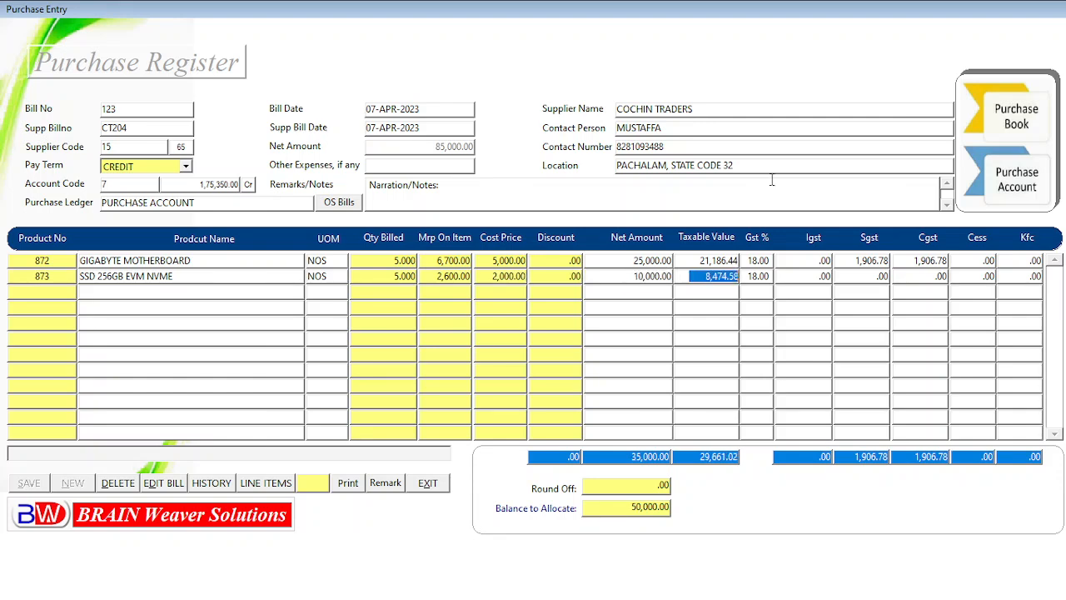
Accept the SSD line's tax fields and move on to a new product row
key(Return)
key(Return)
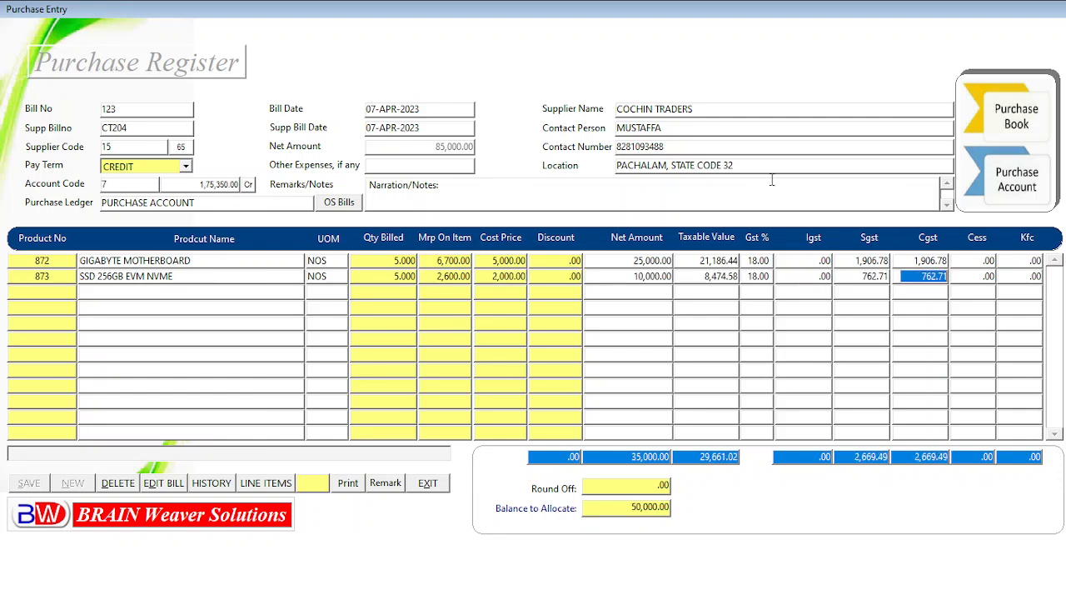
key(Return)
key(Return)
key(Return)
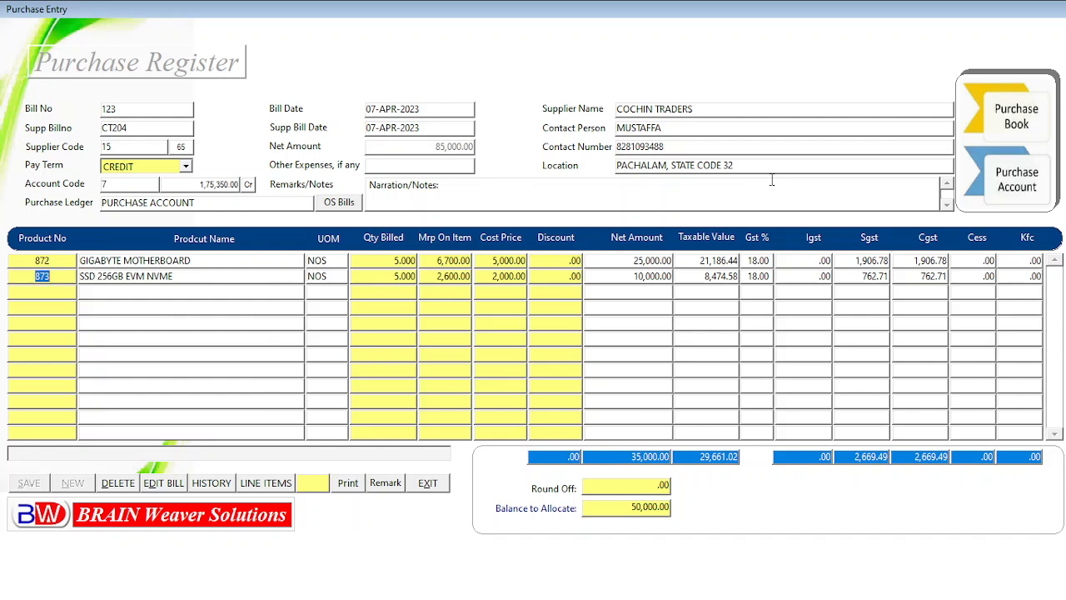
key(Return)
key(Return)
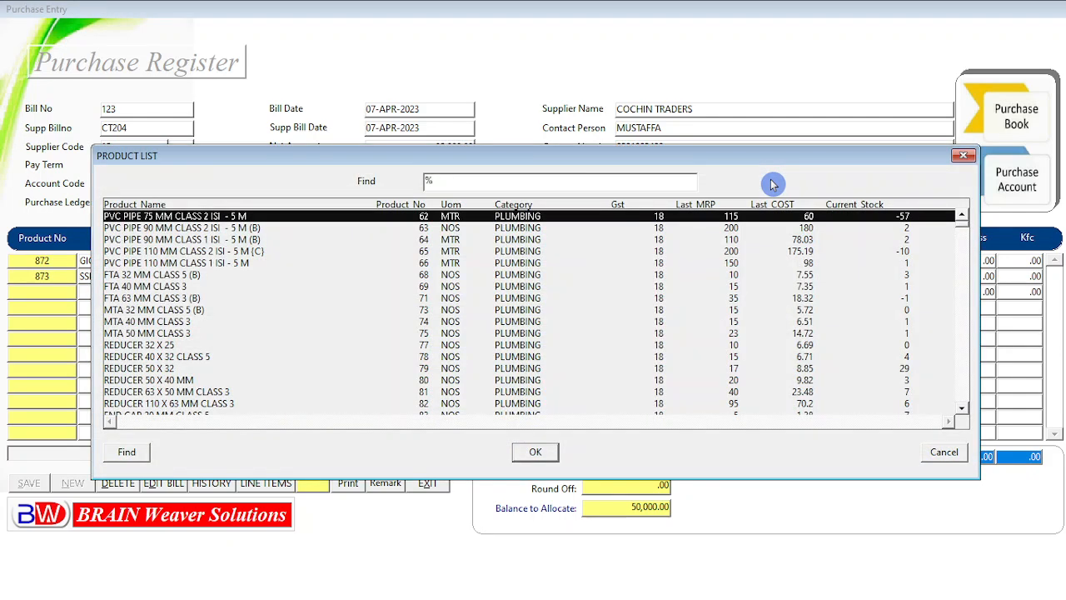
Add PROCESSOR I3 11TH GENERATION as the third product line by searching the product list for pr
text(pr)
key(Down)
key(Down)
key(Down)
key(Down)
key(Down)
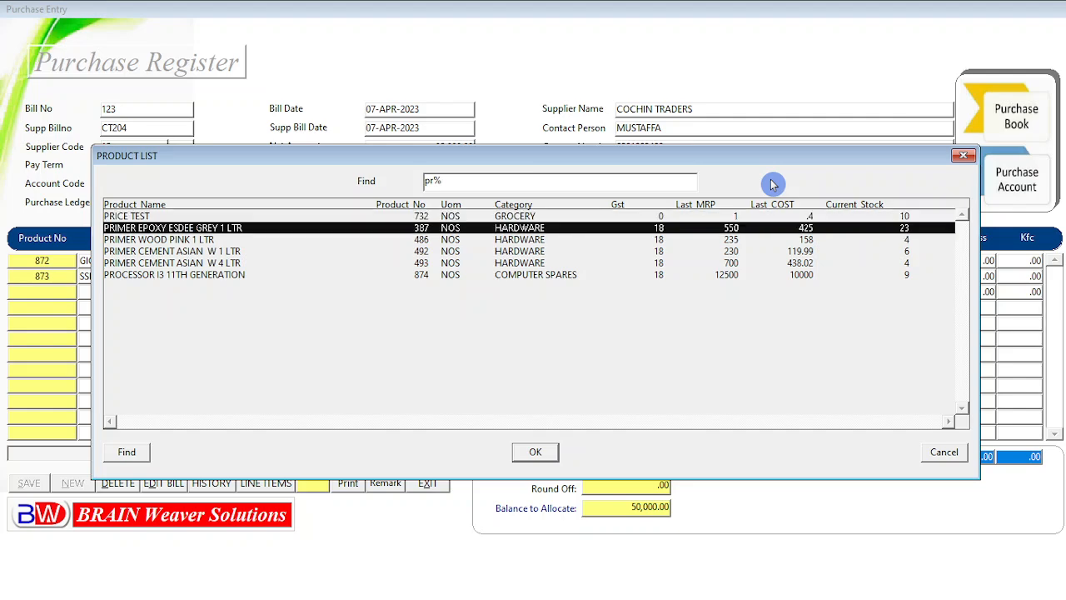
key(Return)
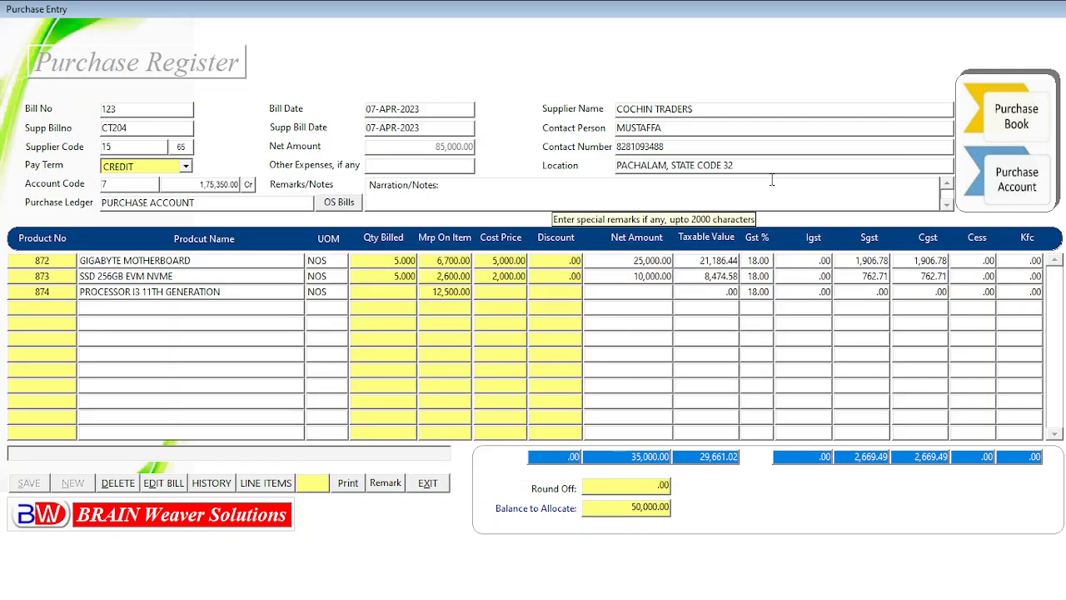
Enter quantity 5, MRP 12500 and cost price 10000 for the processor line, checking the purchase note
key(alt+Tab)
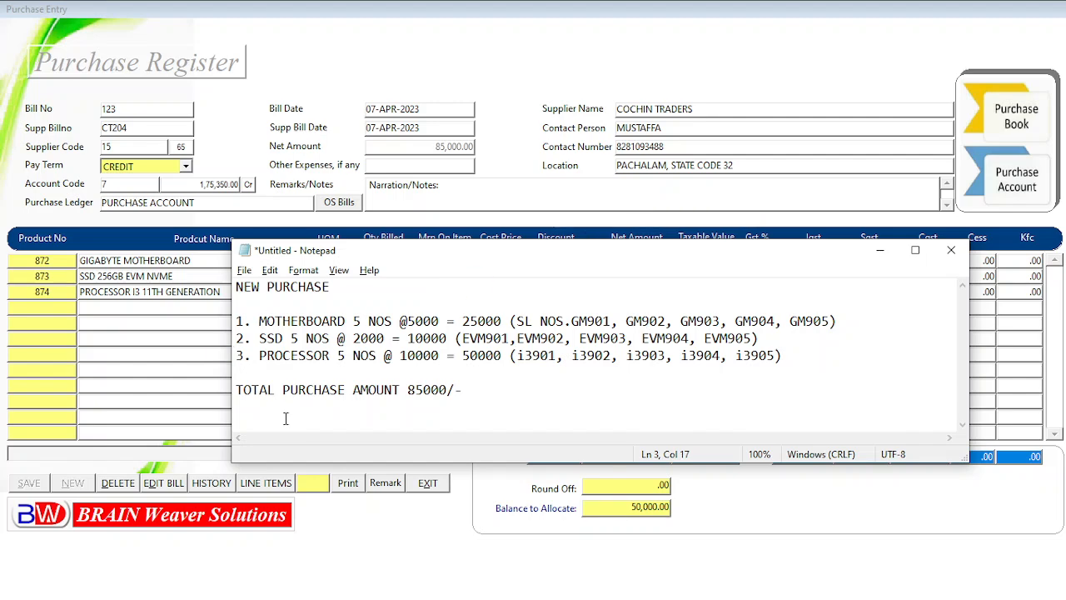
click(333, 357)
key(alt+Tab)
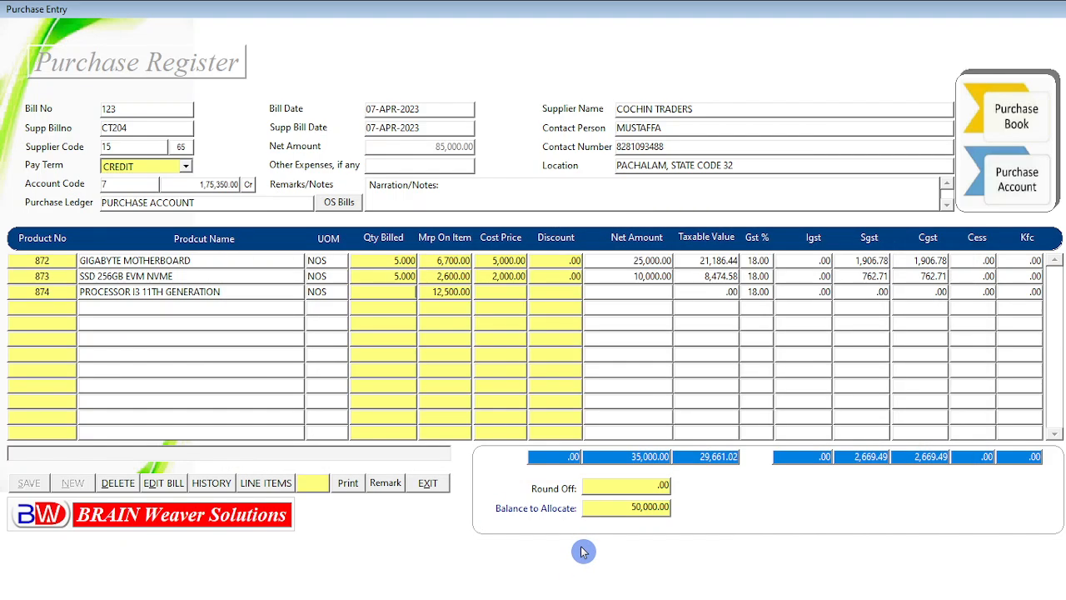
text(5)
key(Return)
text(12500)
key(Return)
text(10000)
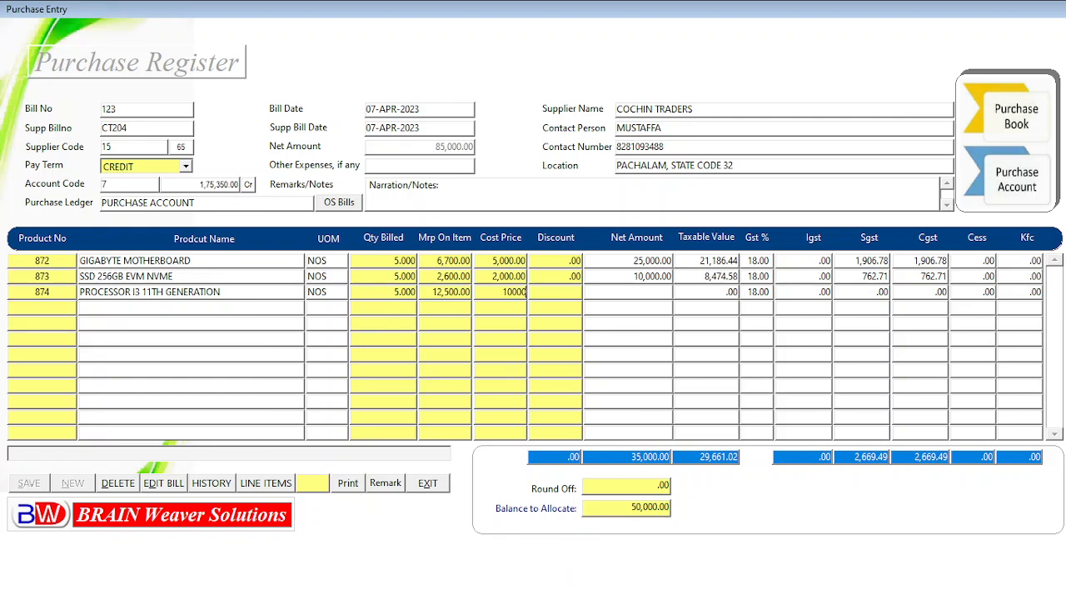
key(Return)
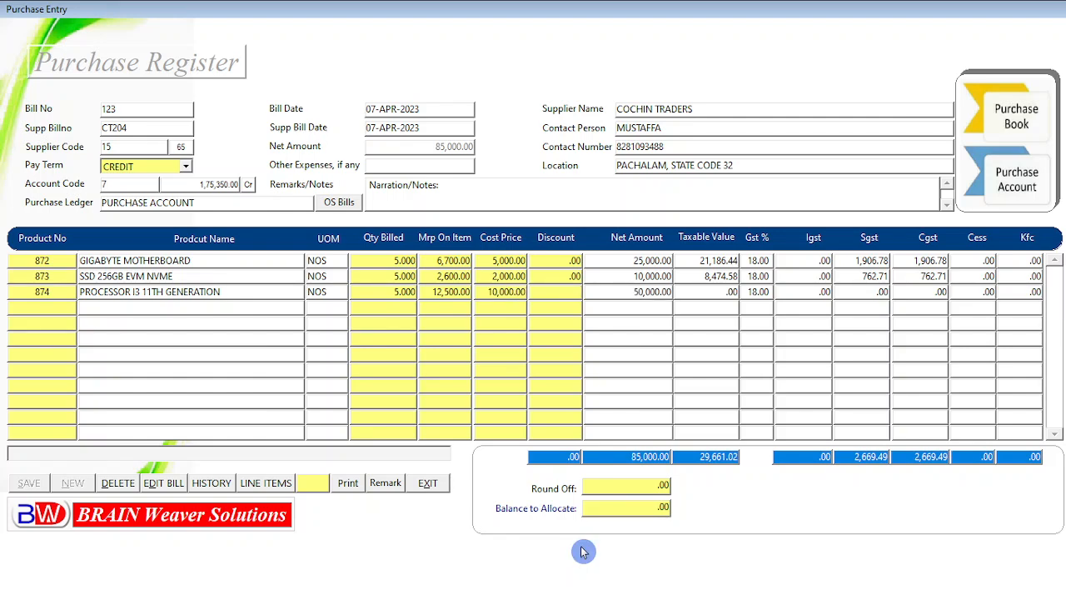
Accept the processor line's discount and tax fields to complete the line
key(Return)
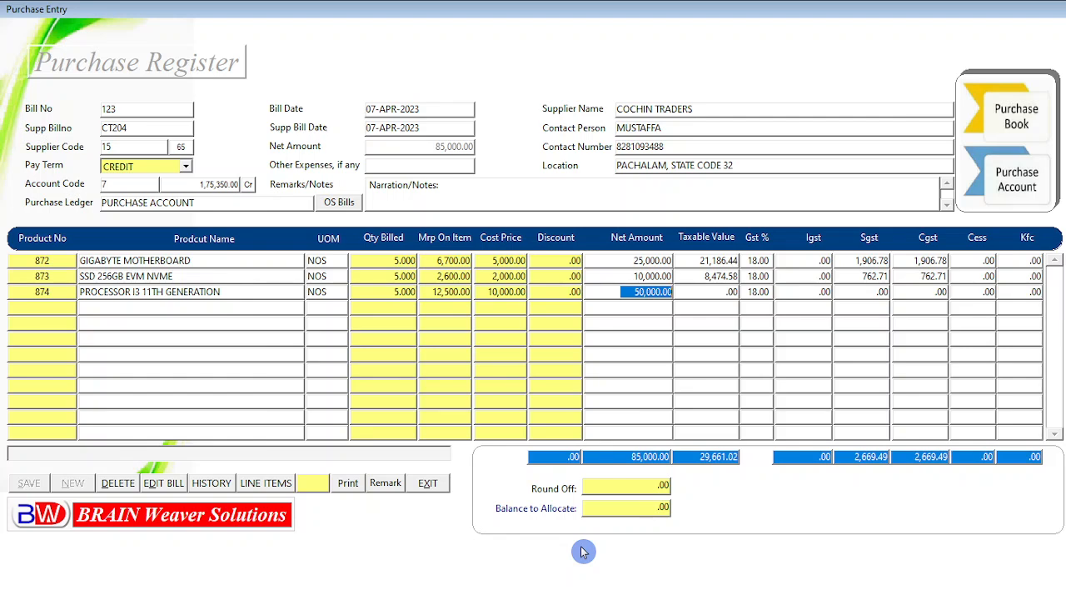
key(Return)
key(Return)
key(Return)
key(Return)
key(Return)
key(Return)
key(Return)
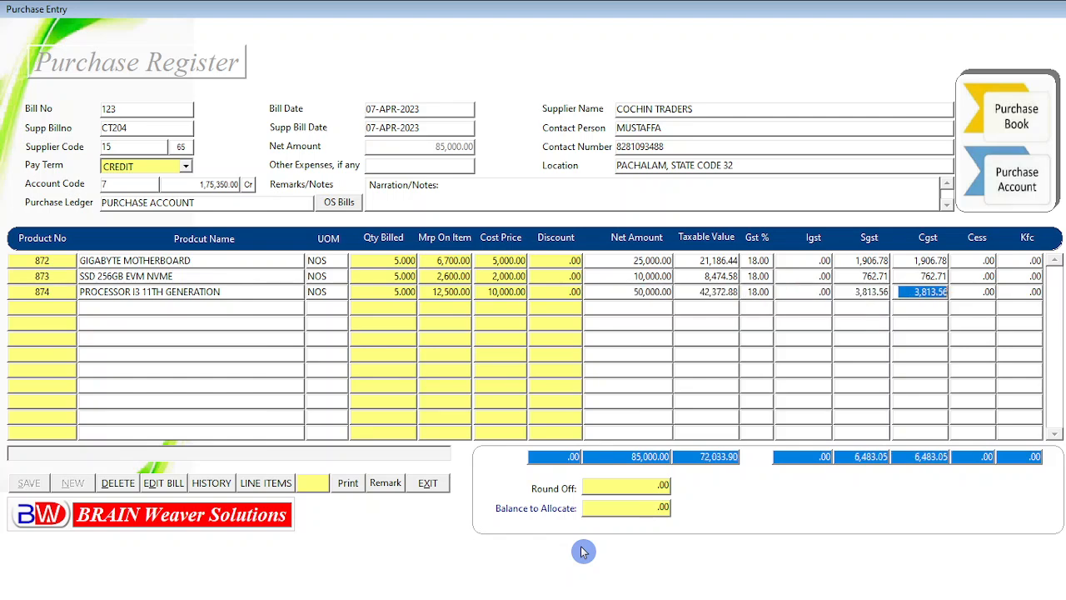
key(Return)
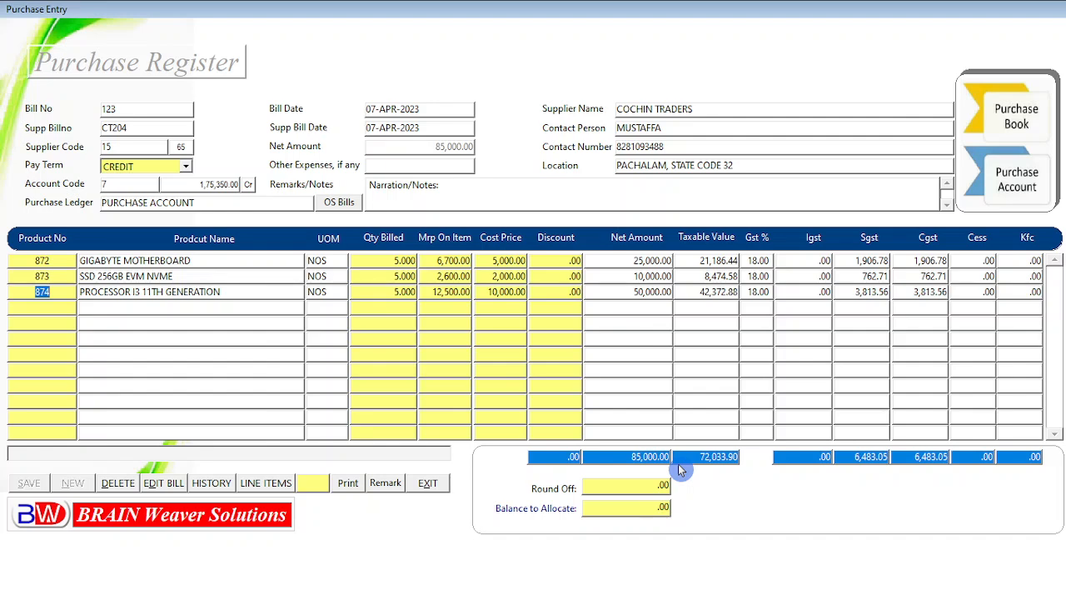
Copy the motherboard serial numbers GM901 to GM905 from the note into the Remarks field, ending with a comma
key(alt+Tab)
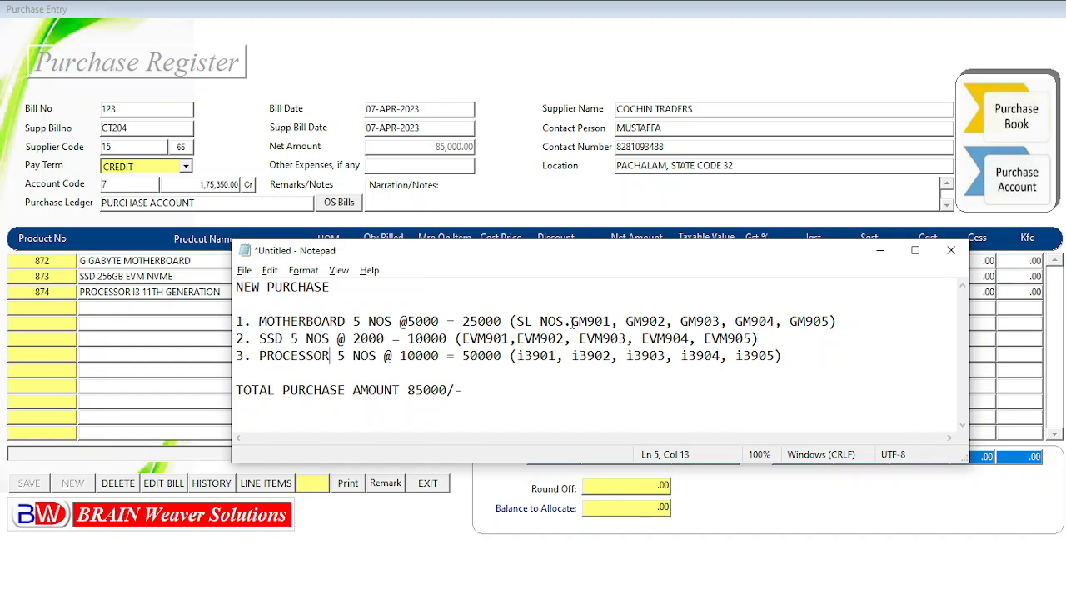
drag(573, 323, 830, 323)
key(ctrl+c)
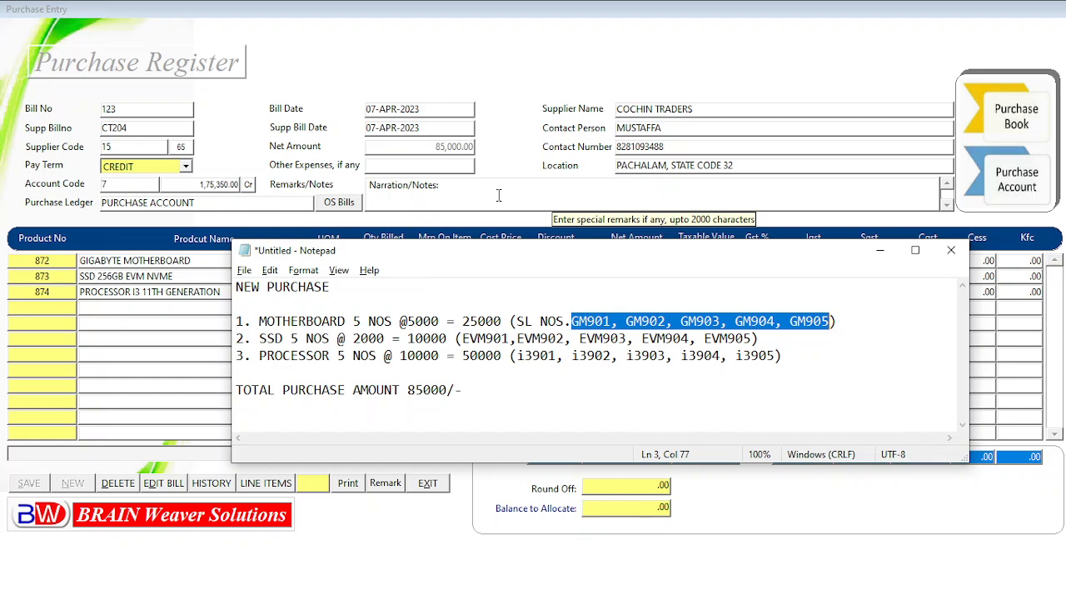
click(498, 195)
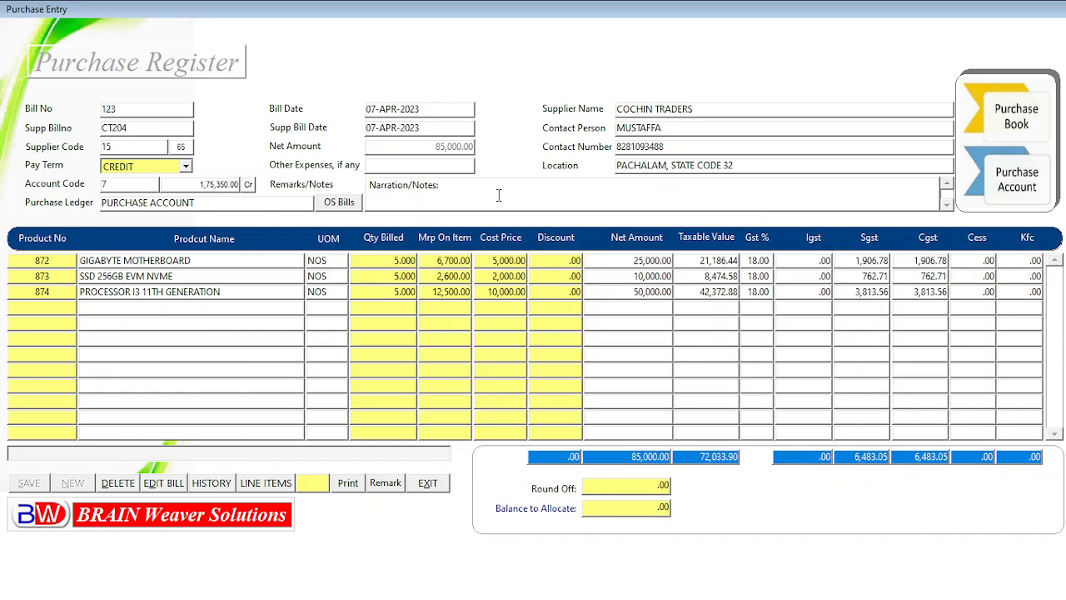
key(BackSpace)
key(BackSpace)
key(BackSpace)
key(BackSpace)
key(BackSpace)
key(BackSpace)
key(BackSpace)
key(BackSpace)
key(BackSpace)
key(BackSpace)
key(BackSpace)
key(BackSpace)
key(BackSpace)
key(BackSpace)
key(BackSpace)
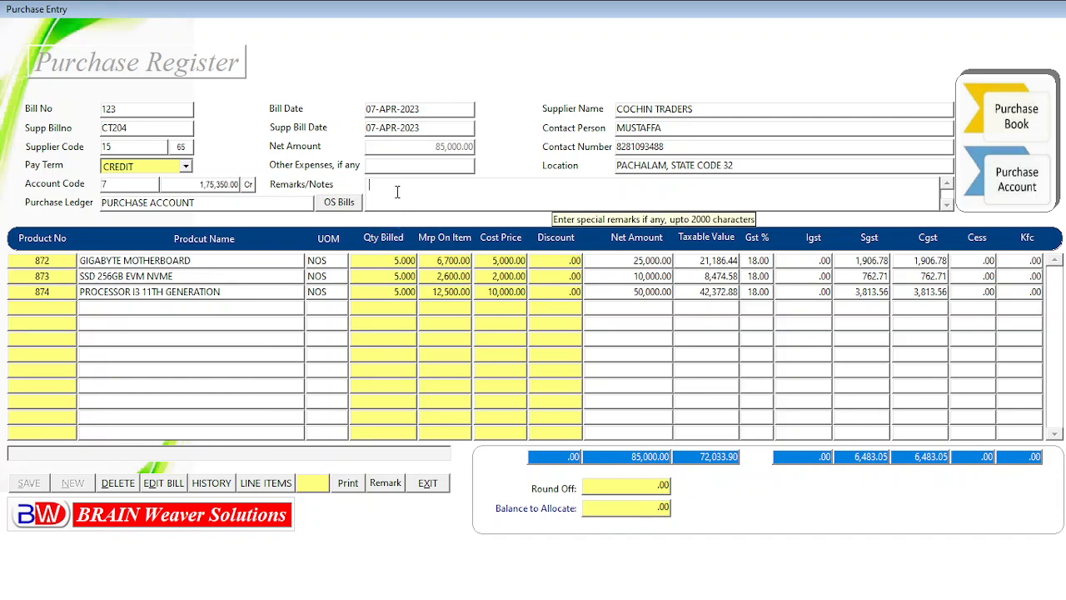
key(ctrl+v)
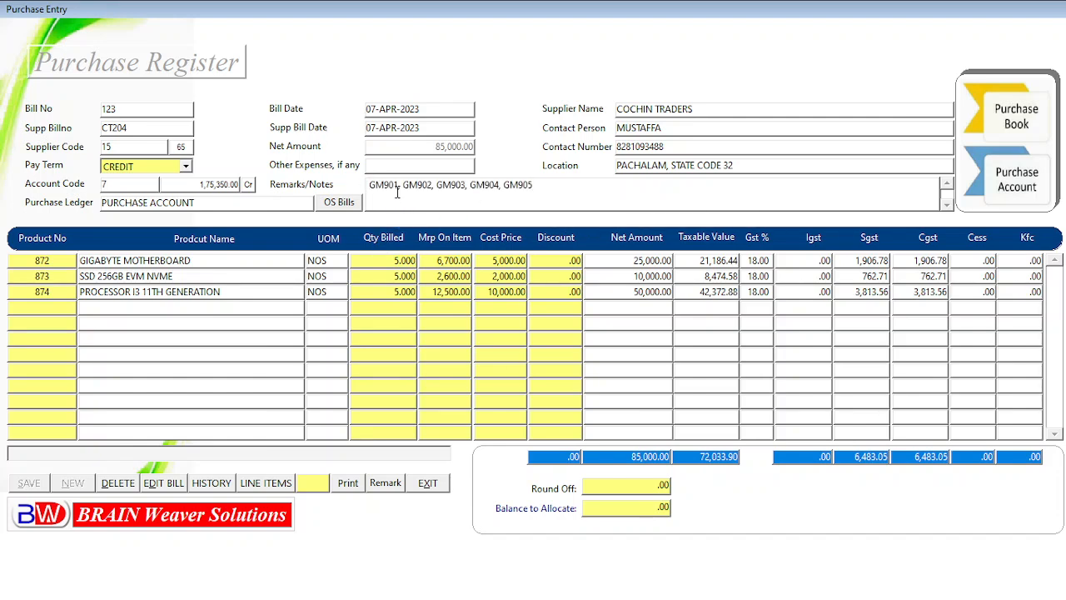
text(,)
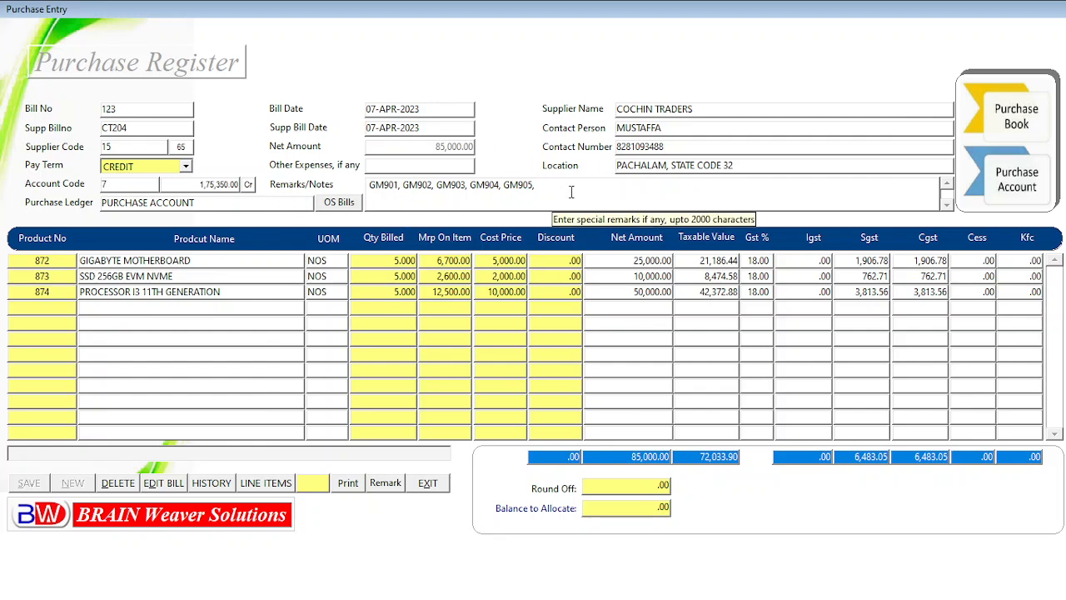
Append the SSD serial numbers EVM901 to EVM905 from the note to the Remarks field, followed by a comma
key(alt+Tab)
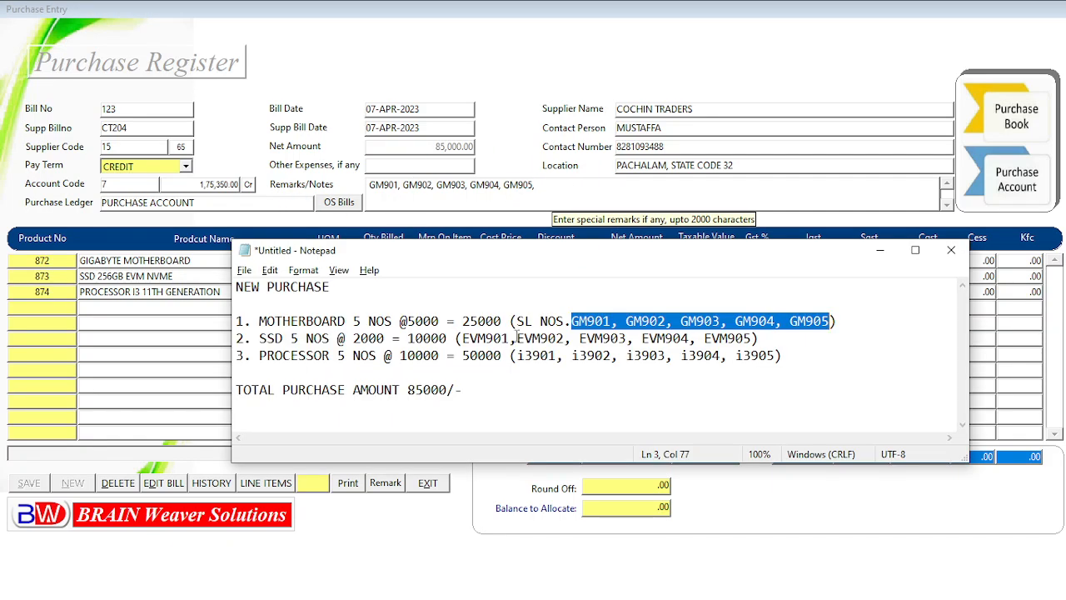
drag(463, 338, 752, 338)
key(ctrl+c)
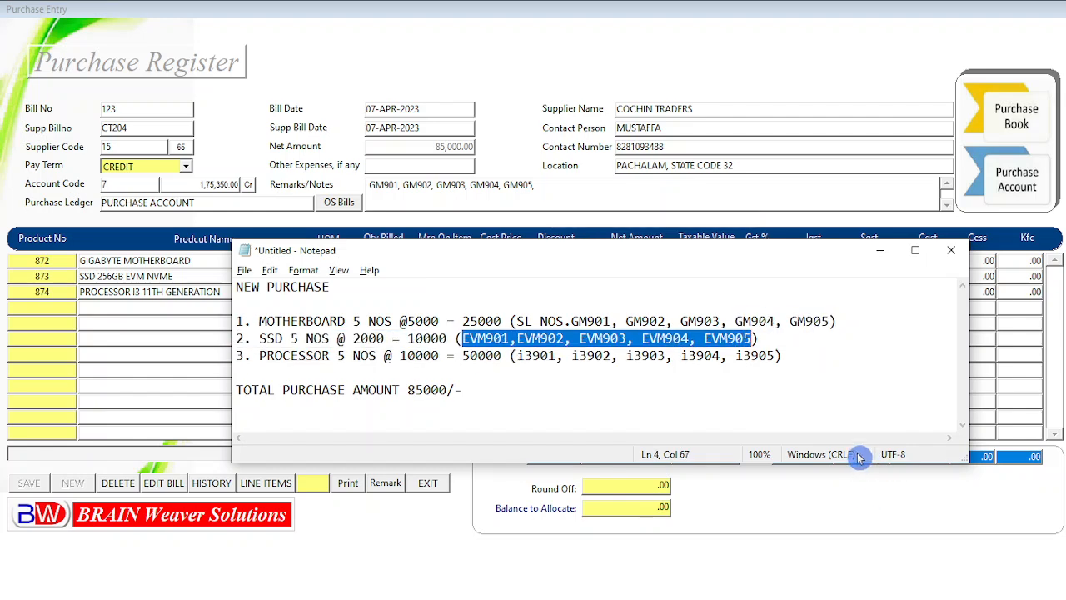
click(565, 188)
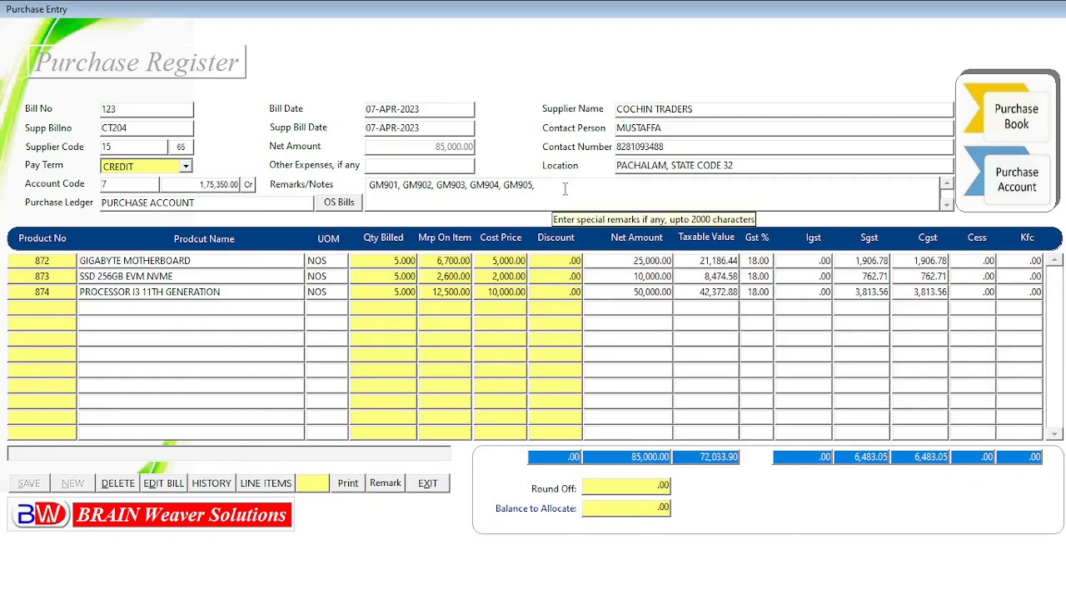
key(ctrl+v)
text(,)
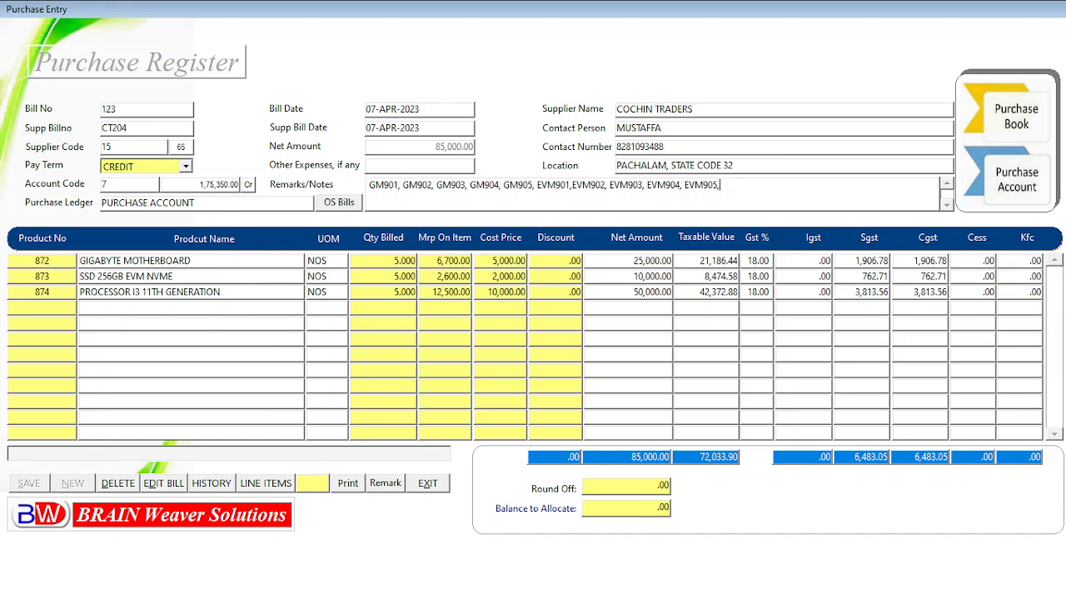
Append the processor serial numbers i3901 to i3905 from the note to the end of the Remarks field
key(alt+Tab)
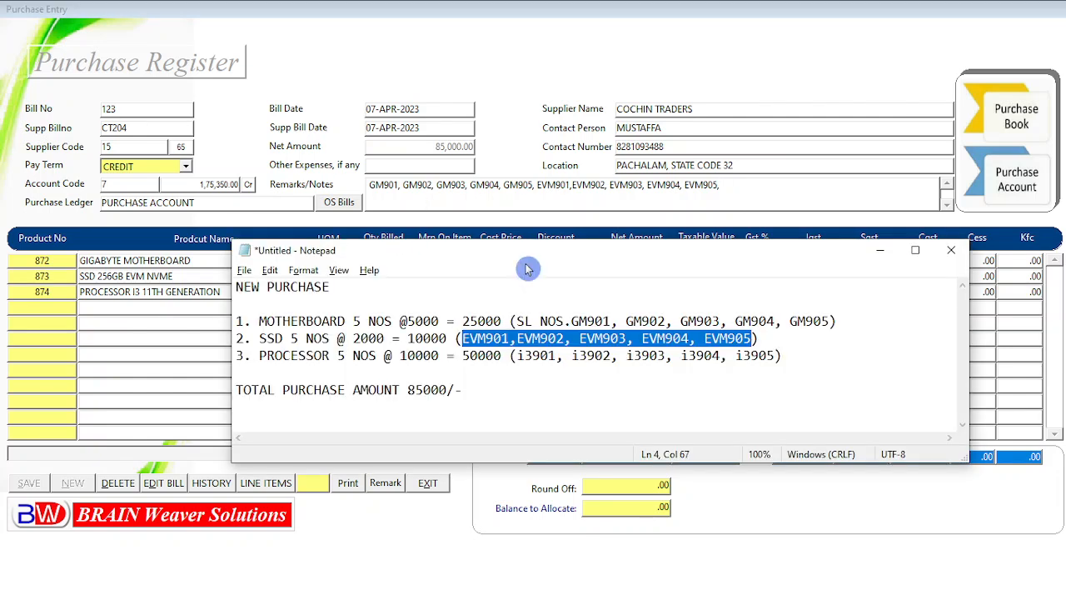
drag(519, 355, 774, 356)
key(ctrl+c)
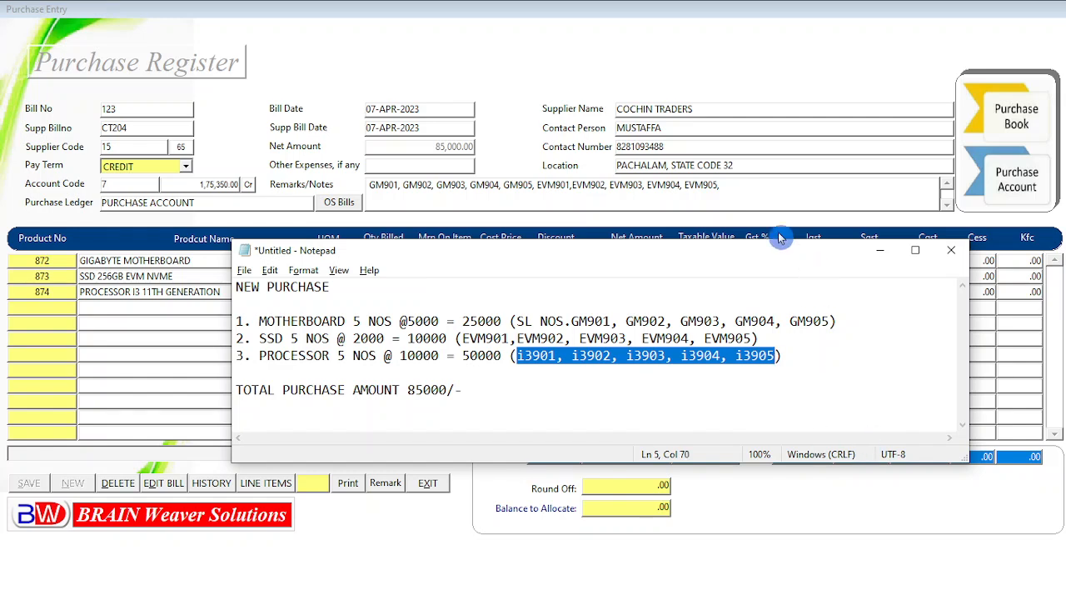
click(736, 186)
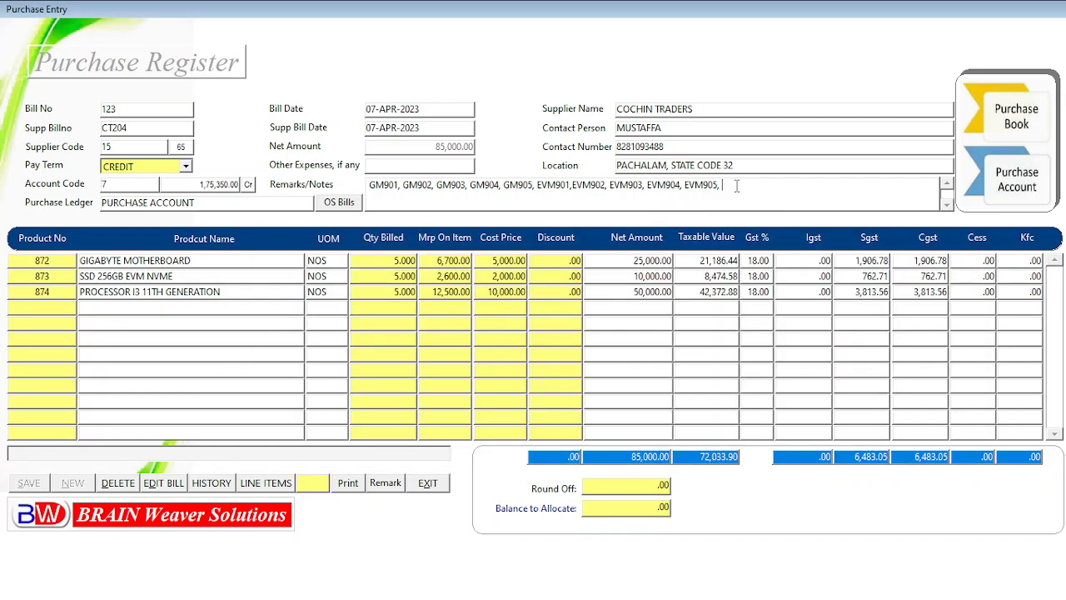
key(ctrl+v)
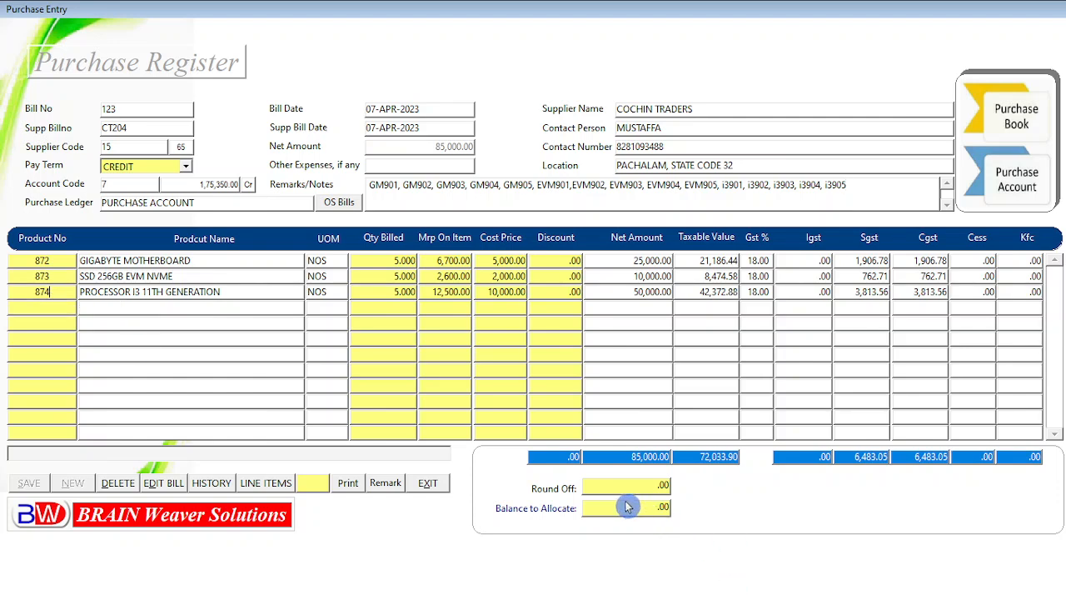
Accept the zero round-off and save the purchase bill, acknowledging the confirmation
click(652, 487)
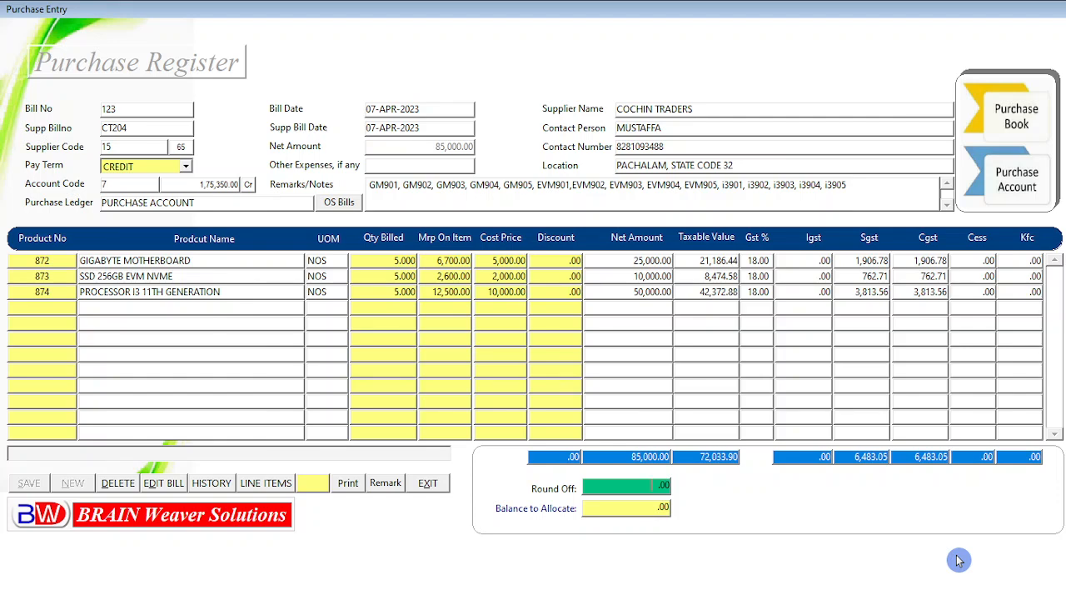
key(Return)
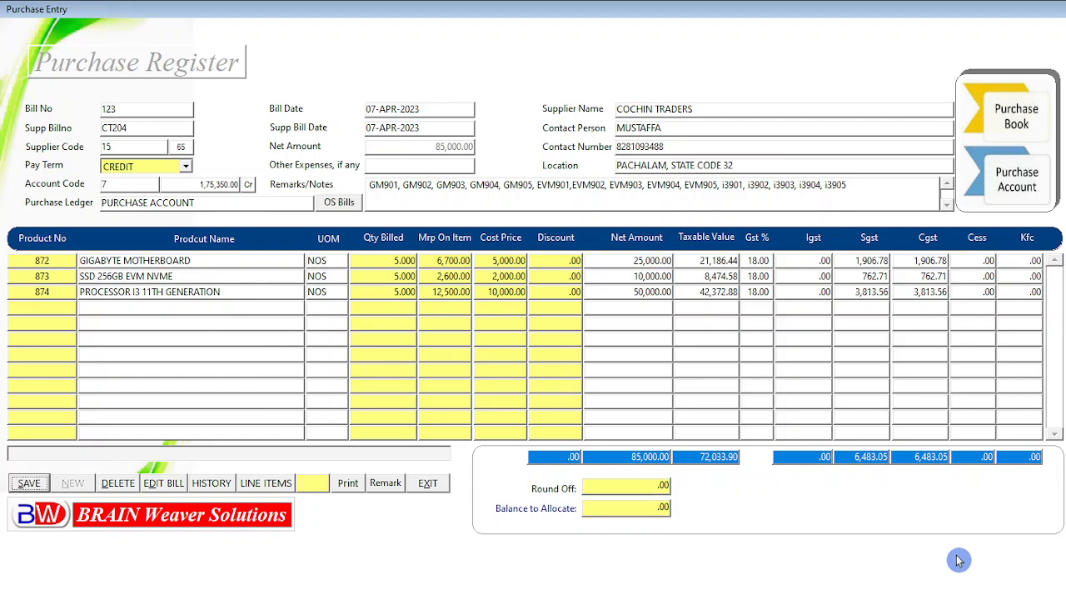
click(29, 493)
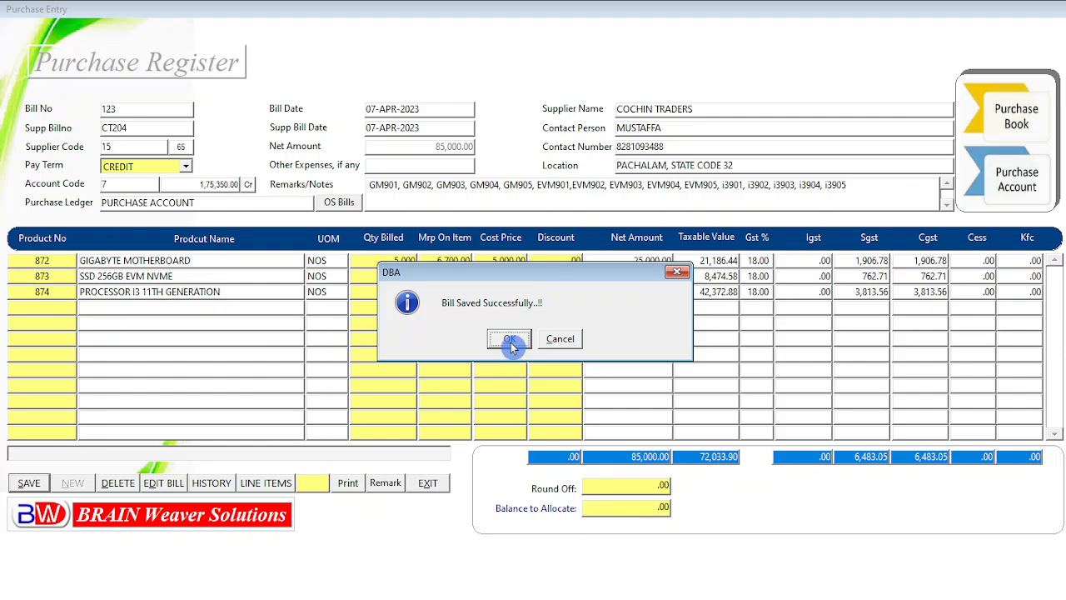
click(509, 339)
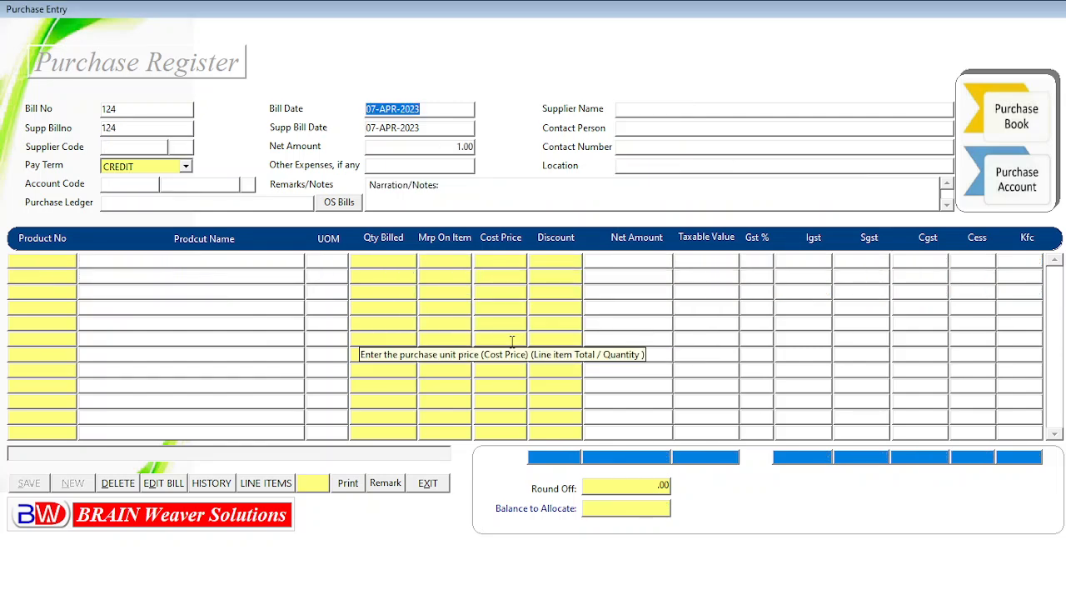
In the new blank bill, replace the default Remarks text with the serial number GM901 taken from the note
key(alt+Tab)
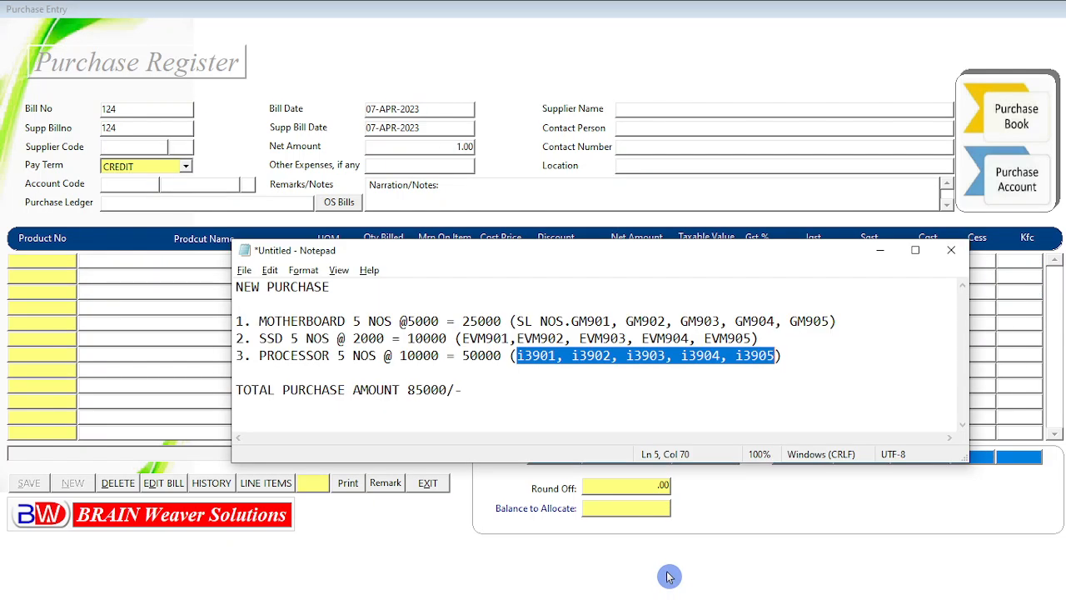
click(516, 324)
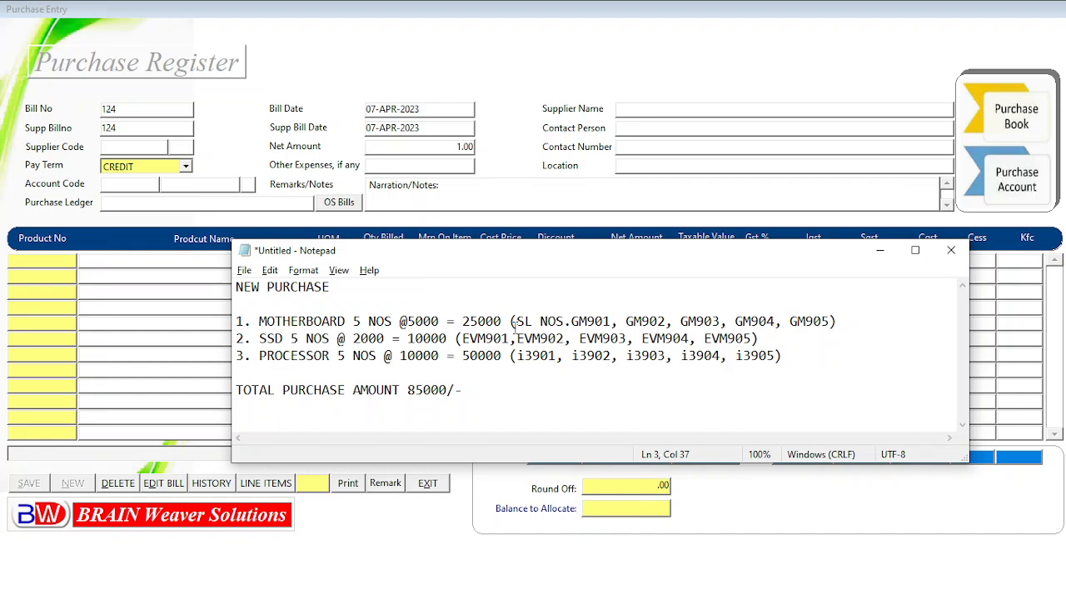
click(275, 339)
click(284, 358)
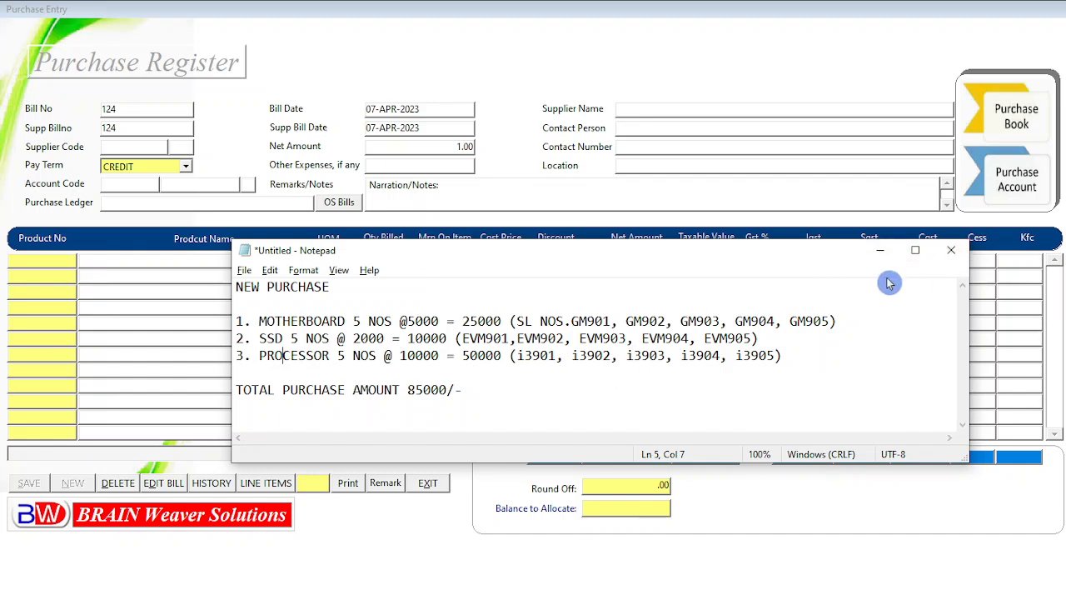
click(572, 321)
drag(572, 322, 613, 322)
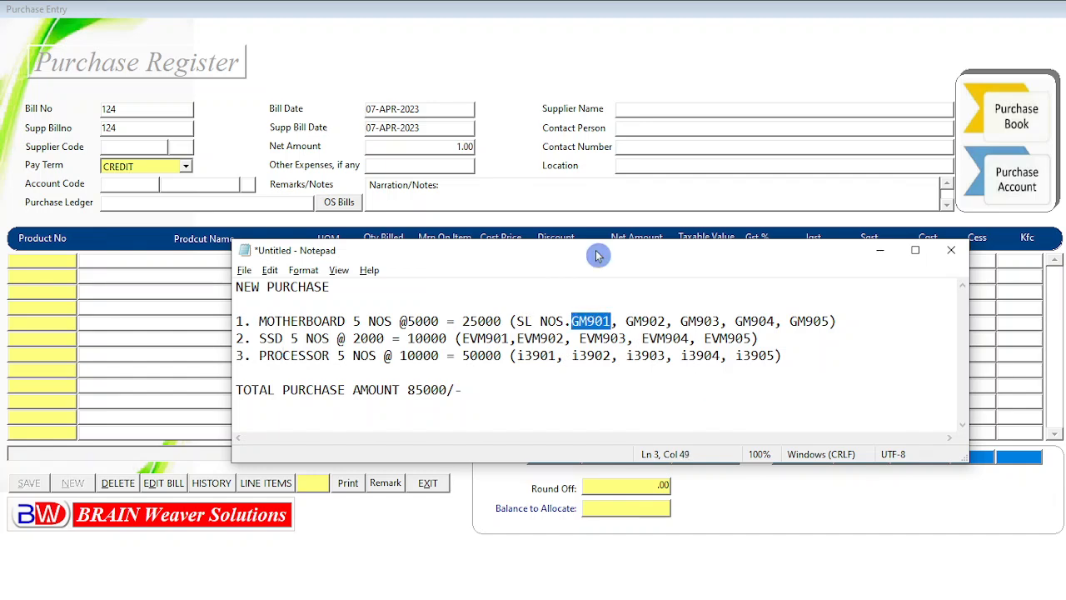
click(501, 193)
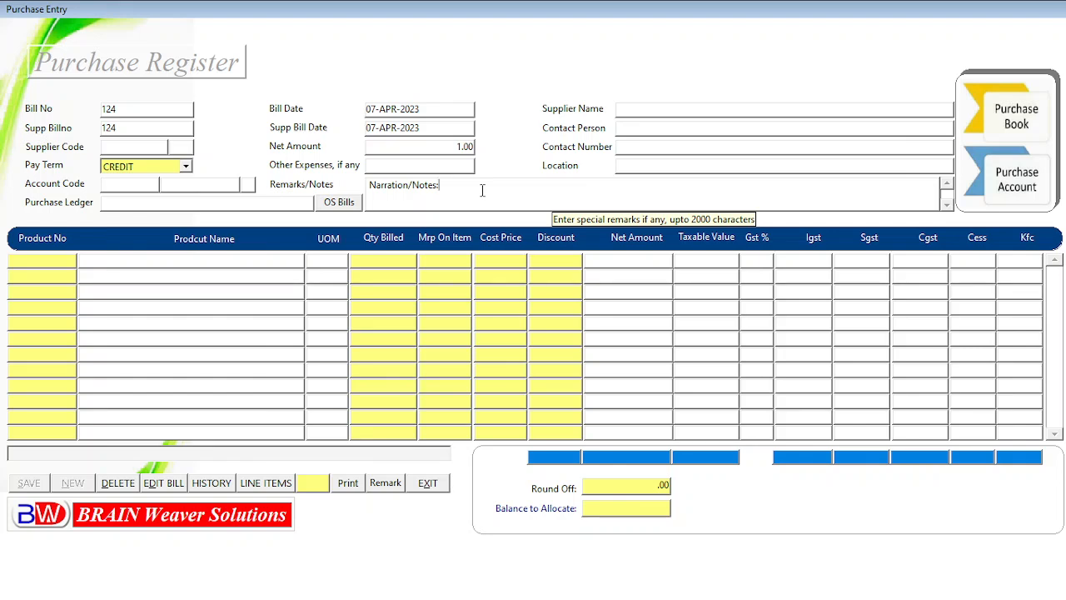
key(BackSpace)
key(BackSpace)
key(BackSpace)
key(BackSpace)
key(BackSpace)
key(BackSpace)
key(BackSpace)
key(BackSpace)
key(BackSpace)
key(BackSpace)
key(BackSpace)
key(BackSpace)
key(BackSpace)
key(BackSpace)
key(BackSpace)
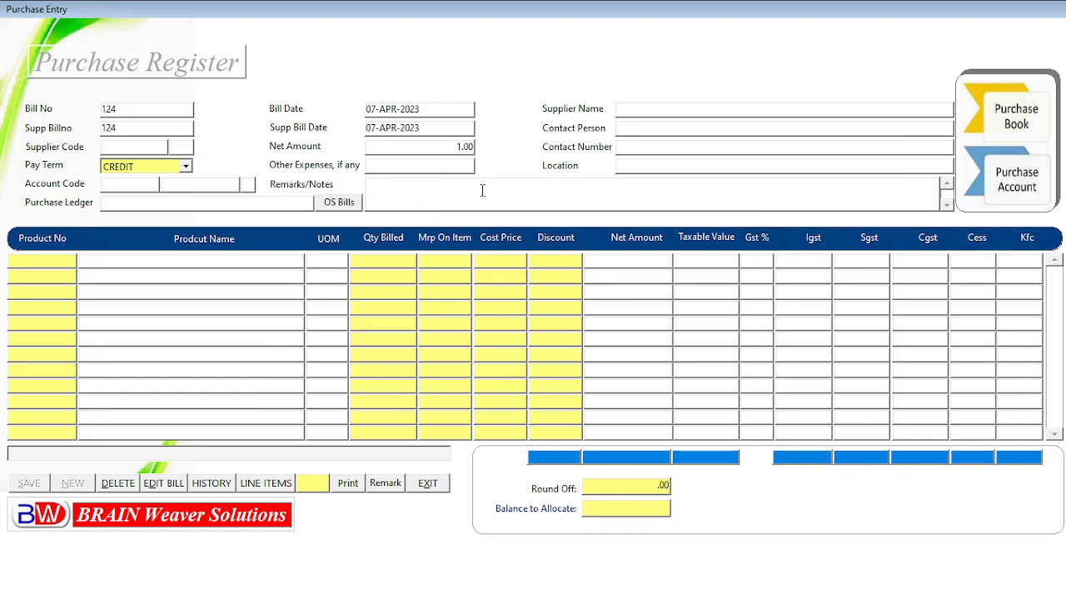
text(GM901)
key(alt+Tab)
key(alt+Tab)
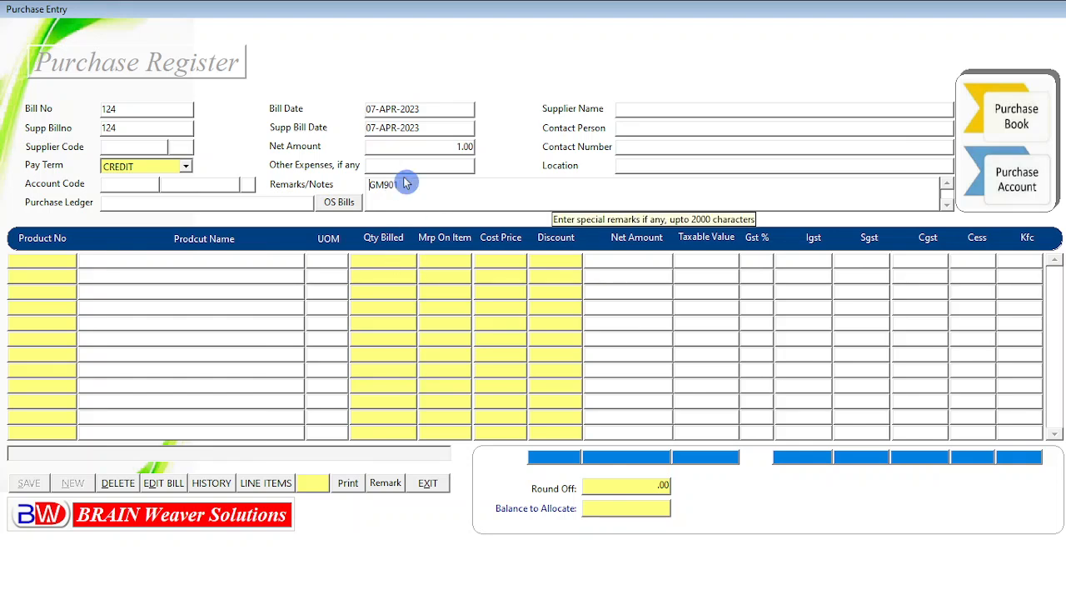
Search purchase bills by the remark criteria and examine the matching bill's full remarks before cancelling
click(386, 485)
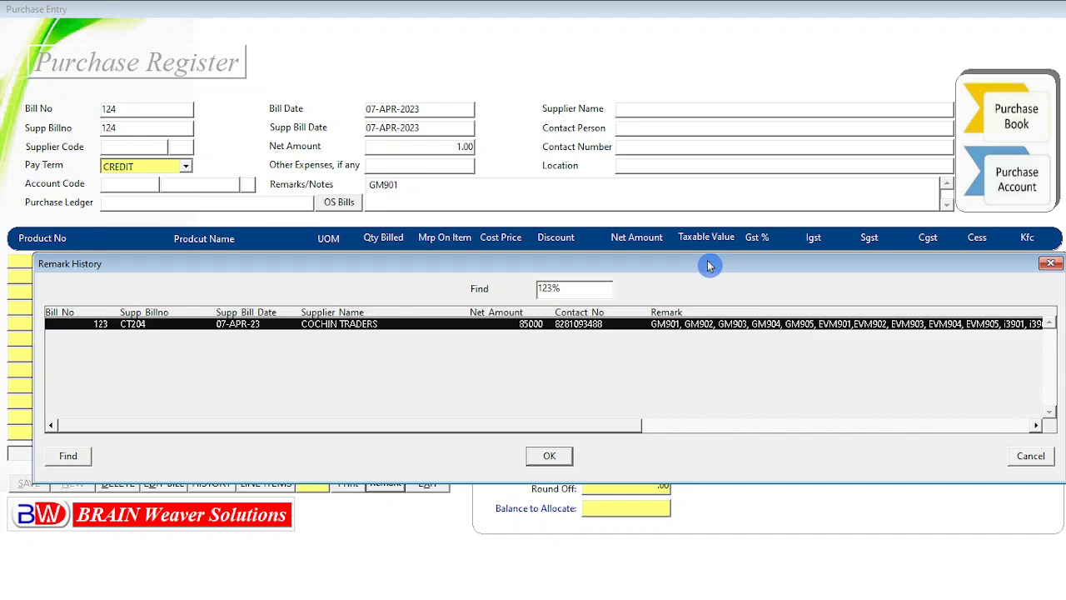
drag(707, 264, 688, 273)
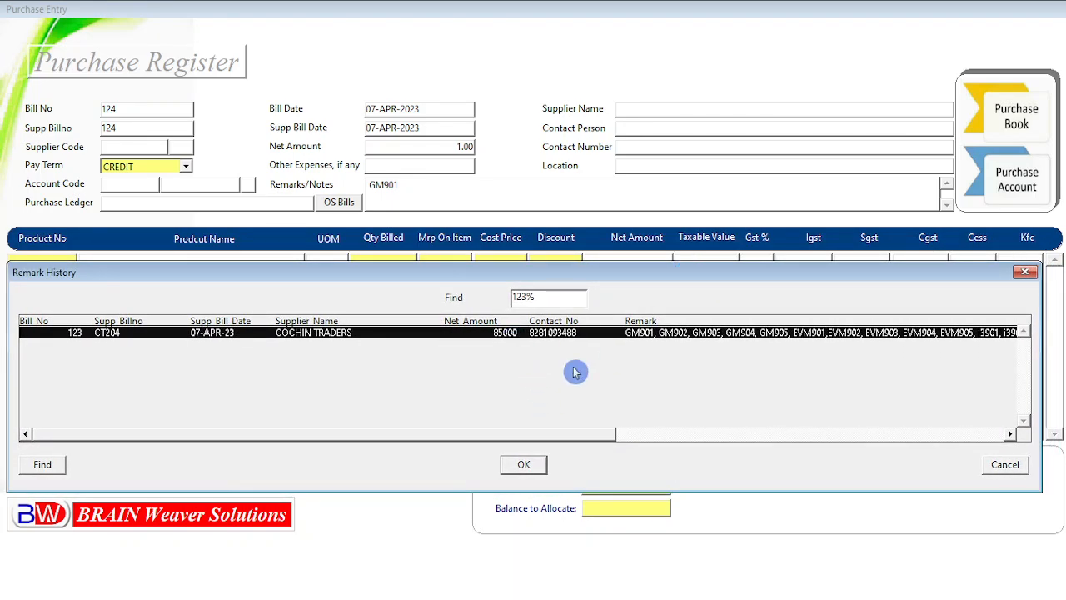
drag(549, 434, 725, 434)
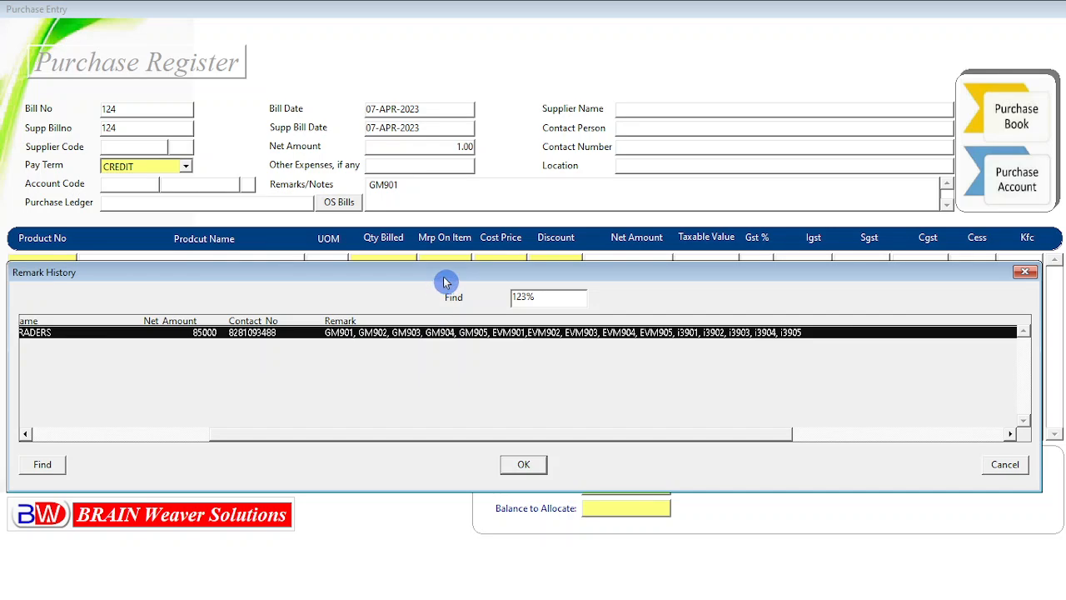
mouse_move(444, 282)
mouse_down()
mouse_move(619, 247)
mouse_move(497, 257)
mouse_move(508, 274)
mouse_move(449, 266)
mouse_up()
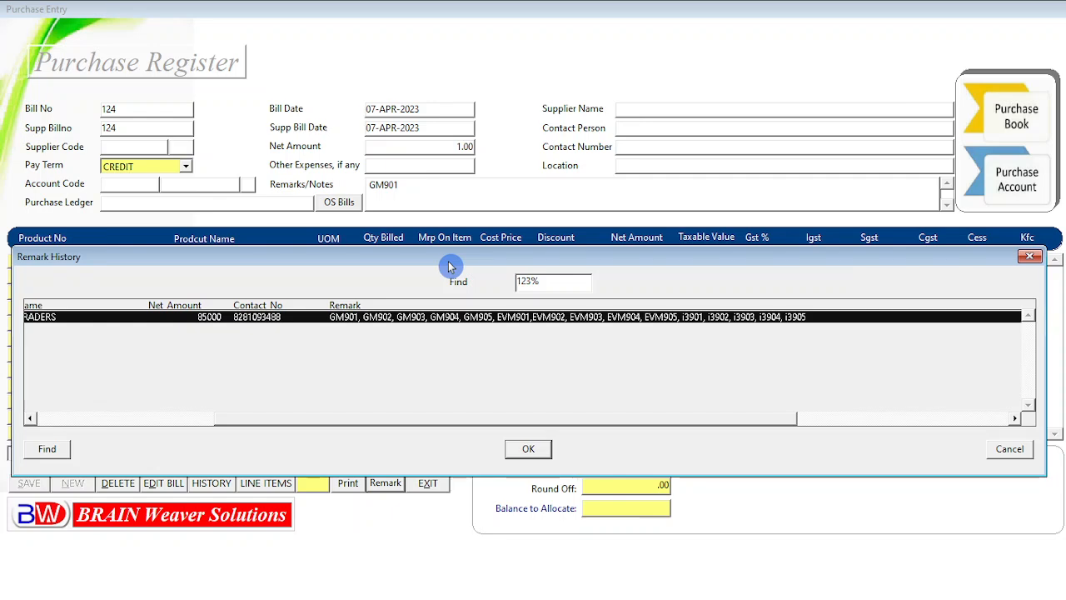
click(1009, 457)
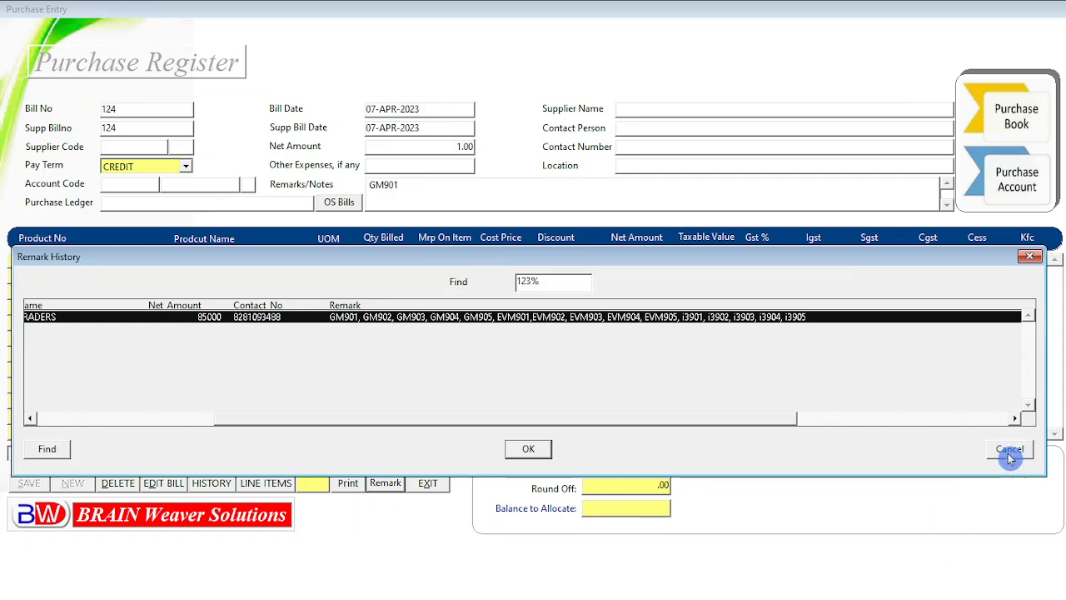
click(1010, 457)
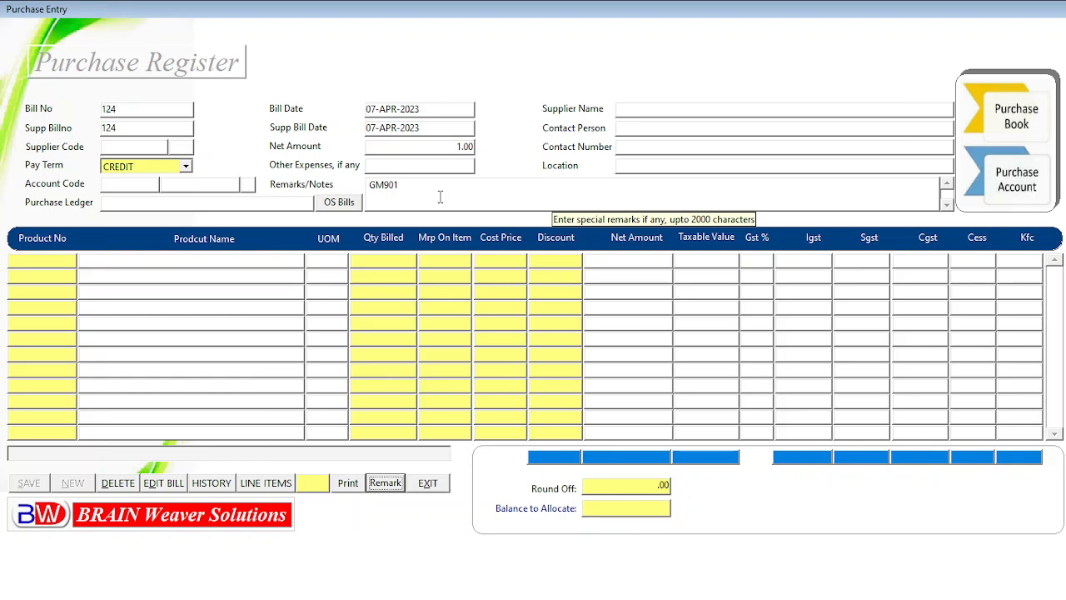
Exit the Purchase Entry screen without saving the new bill
click(438, 488)
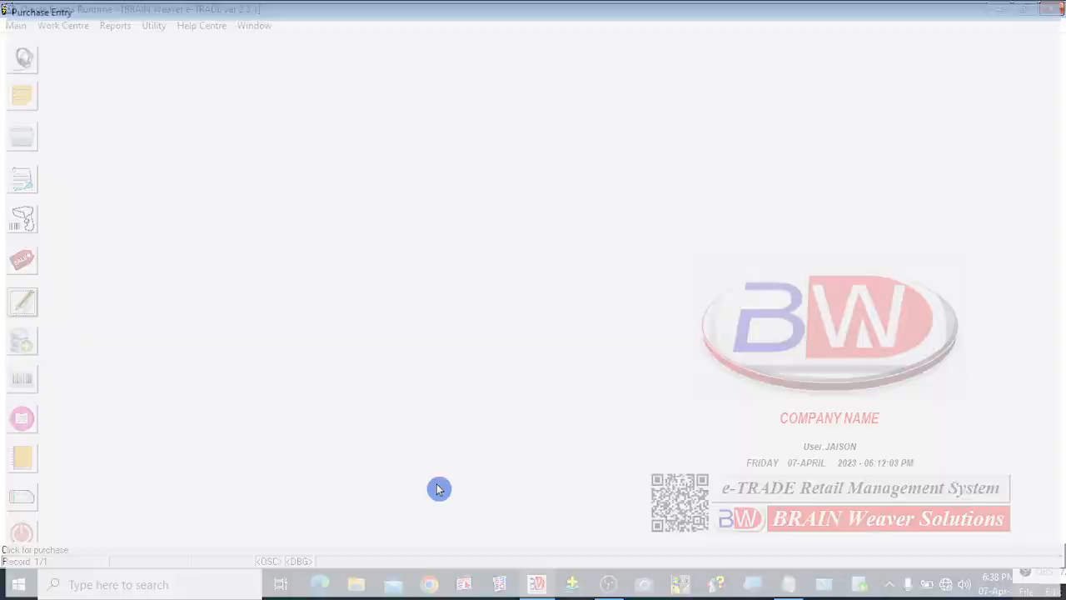
right_click(163, 93)
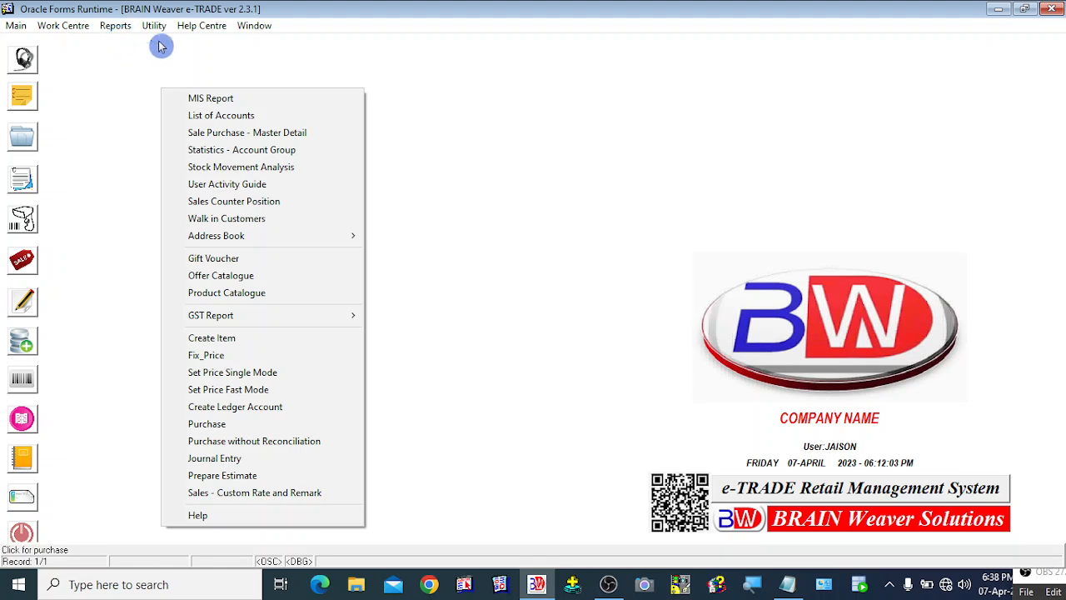
click(1041, 581)
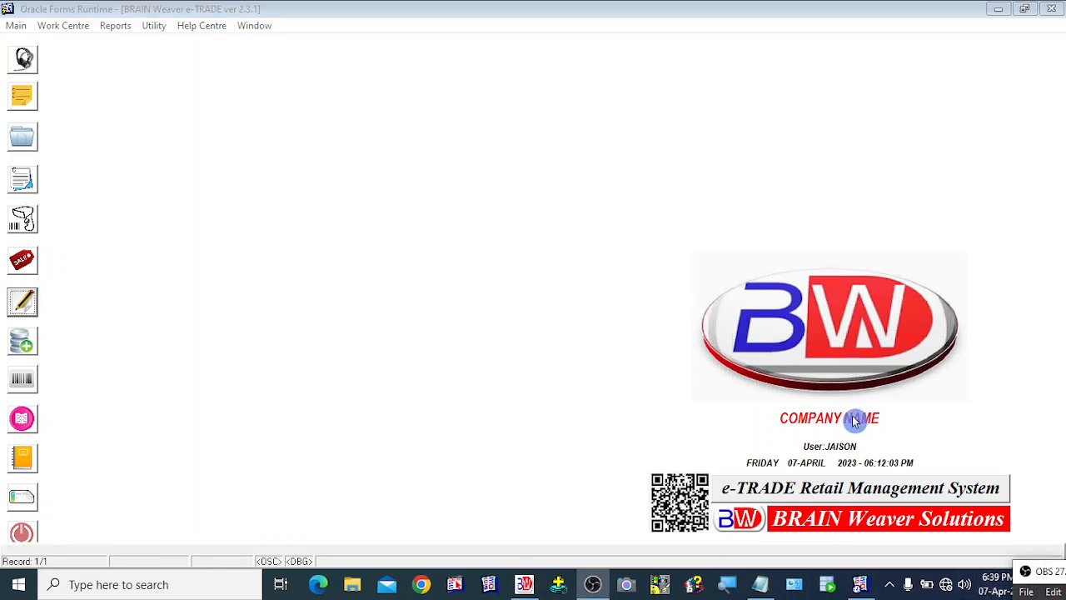
click(331, 111)
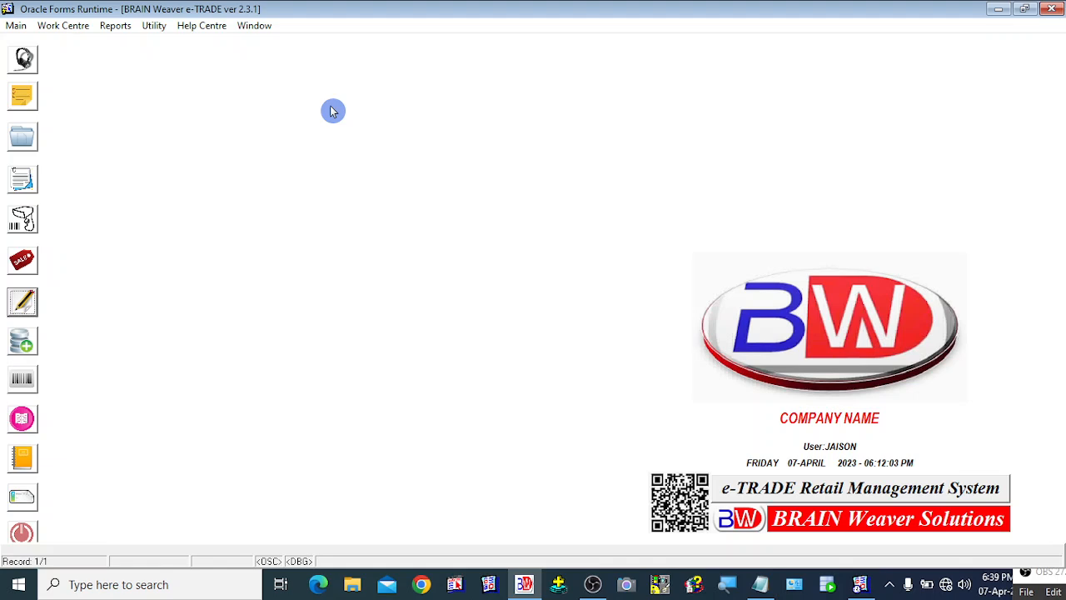
Open the Sales Invoice and POS Sales Invoice screens in turn, closing each one
click(22, 263)
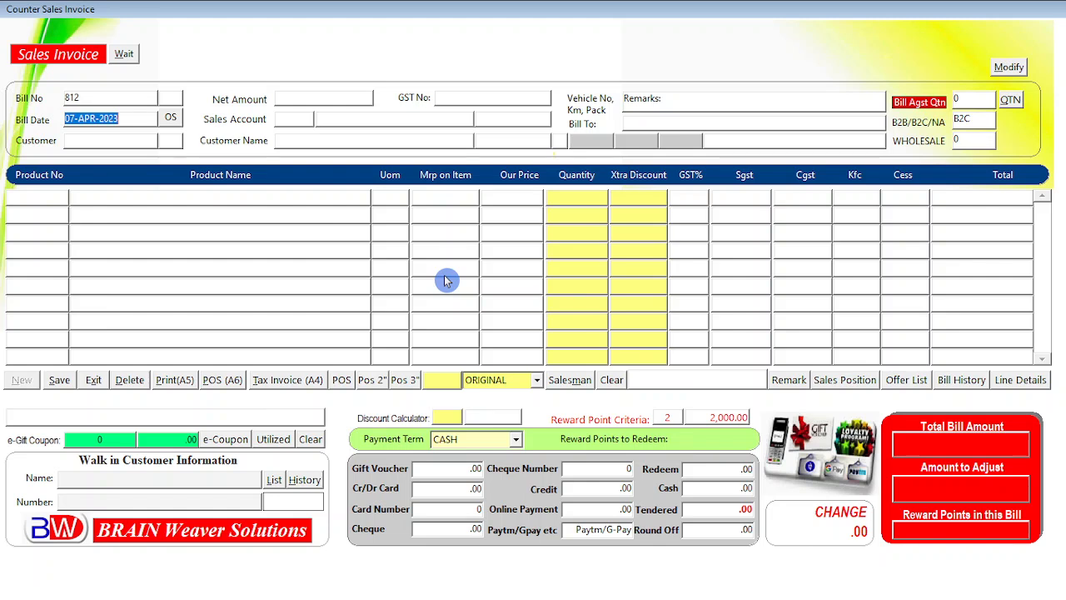
click(93, 380)
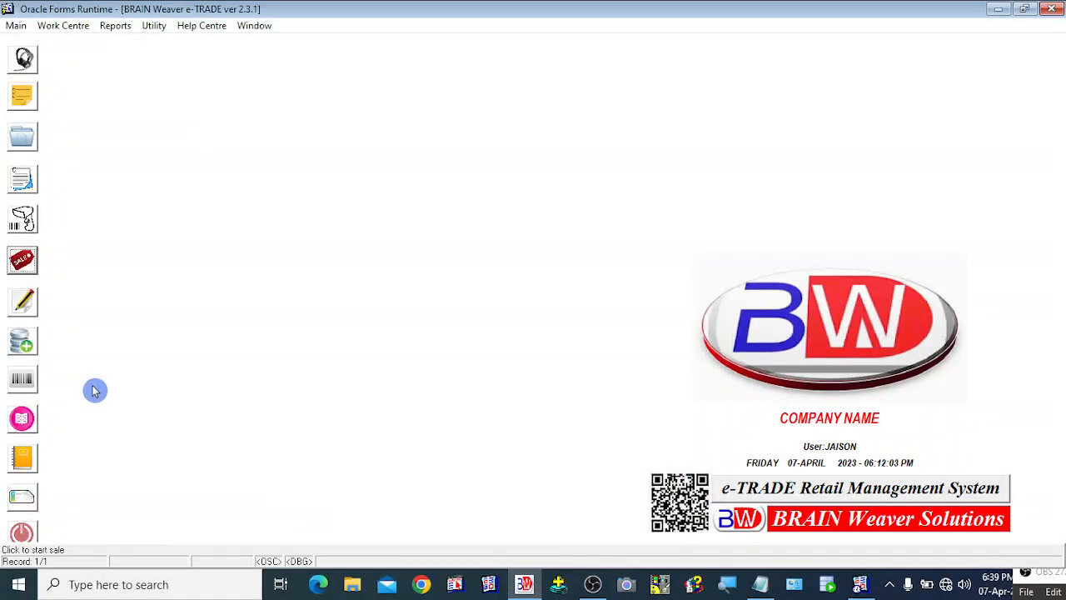
click(23, 220)
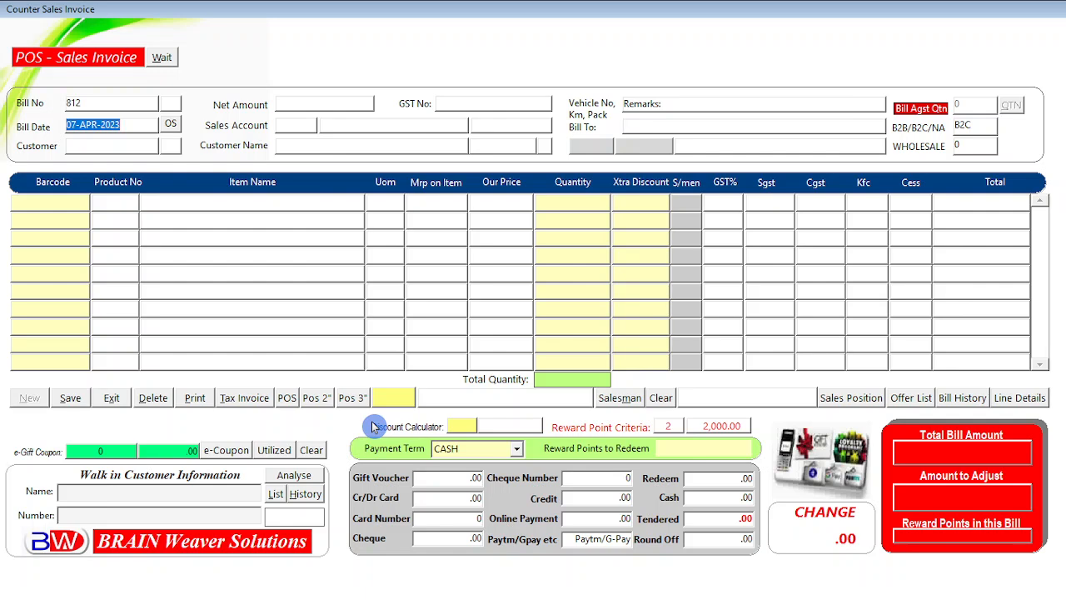
click(113, 399)
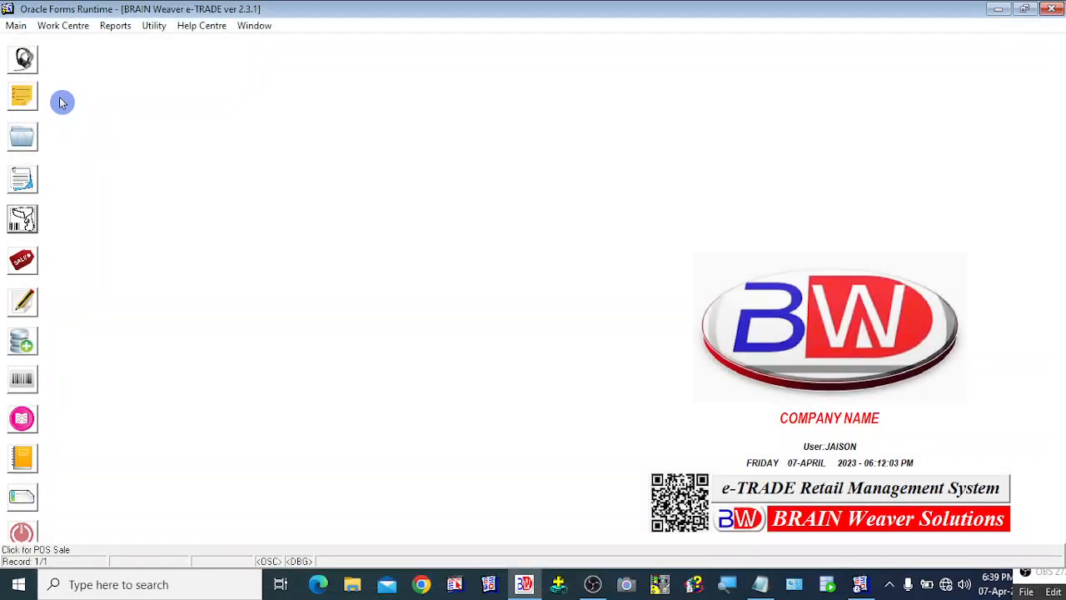
Open Sales - Custom Rates from the Work Centre and close it again
click(75, 28)
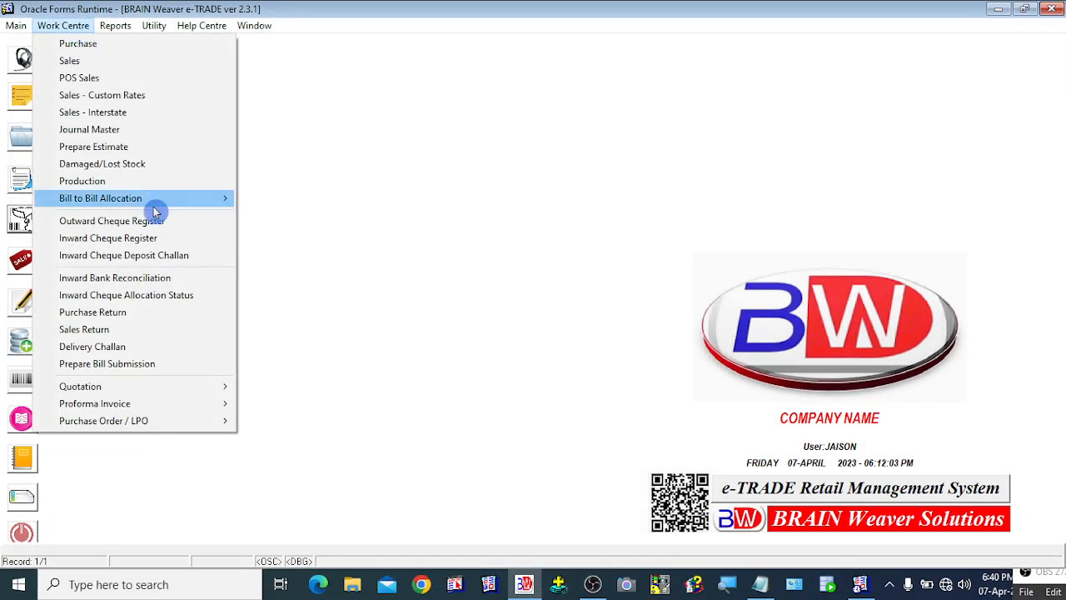
click(162, 99)
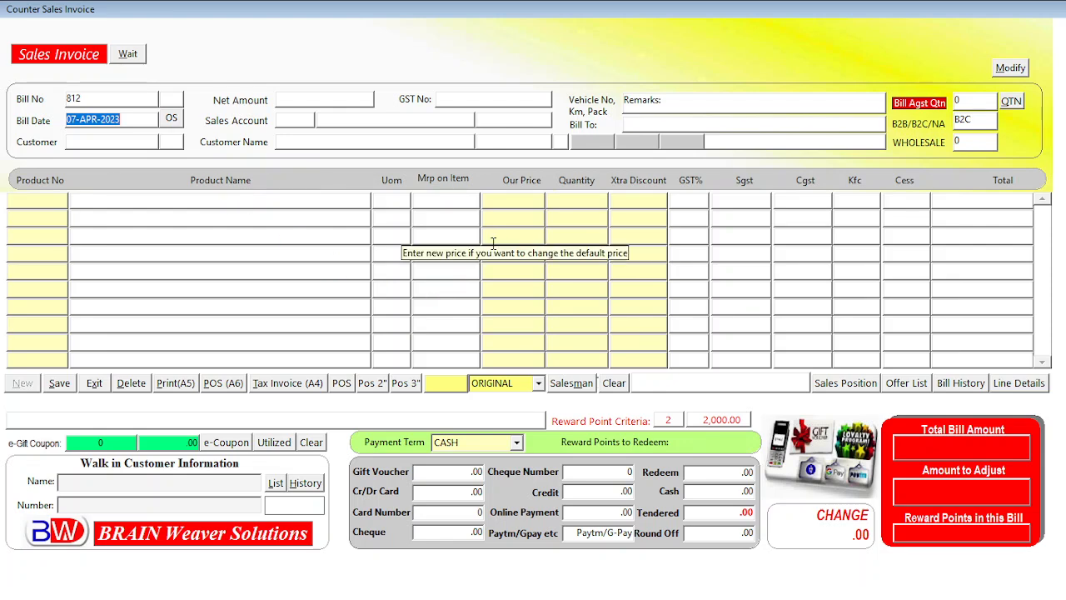
click(96, 383)
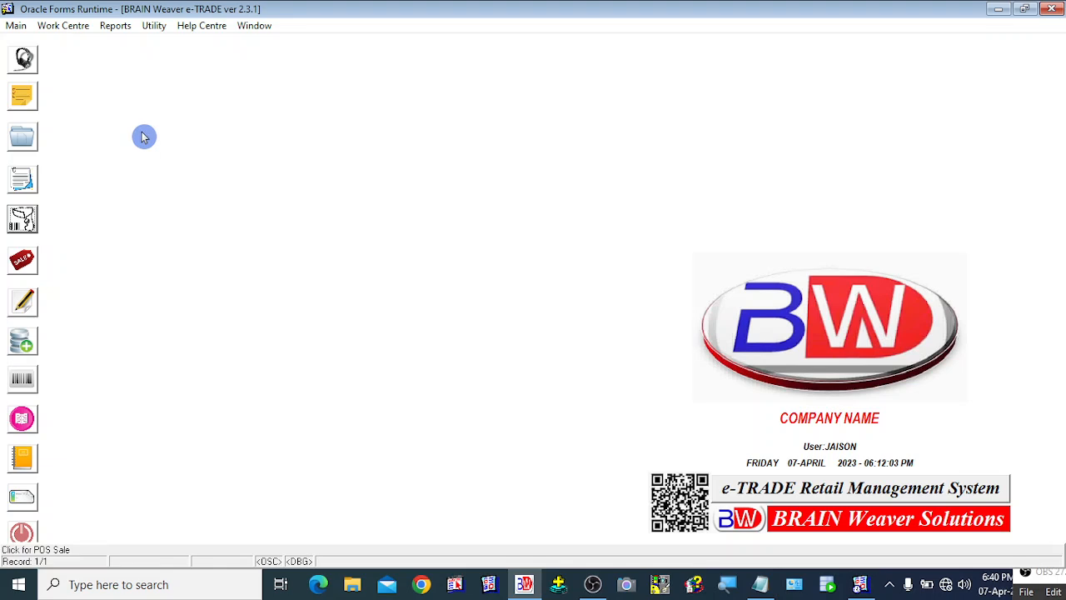
Open the Sales - Custom Rate and Remark screen from the shortcut menu
right_click(144, 136)
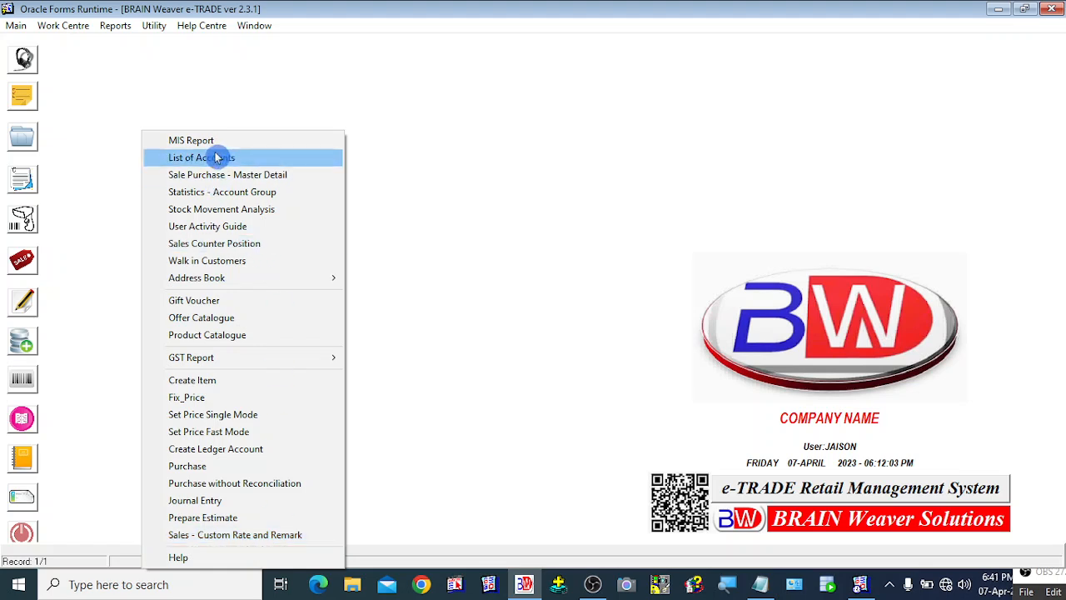
click(459, 224)
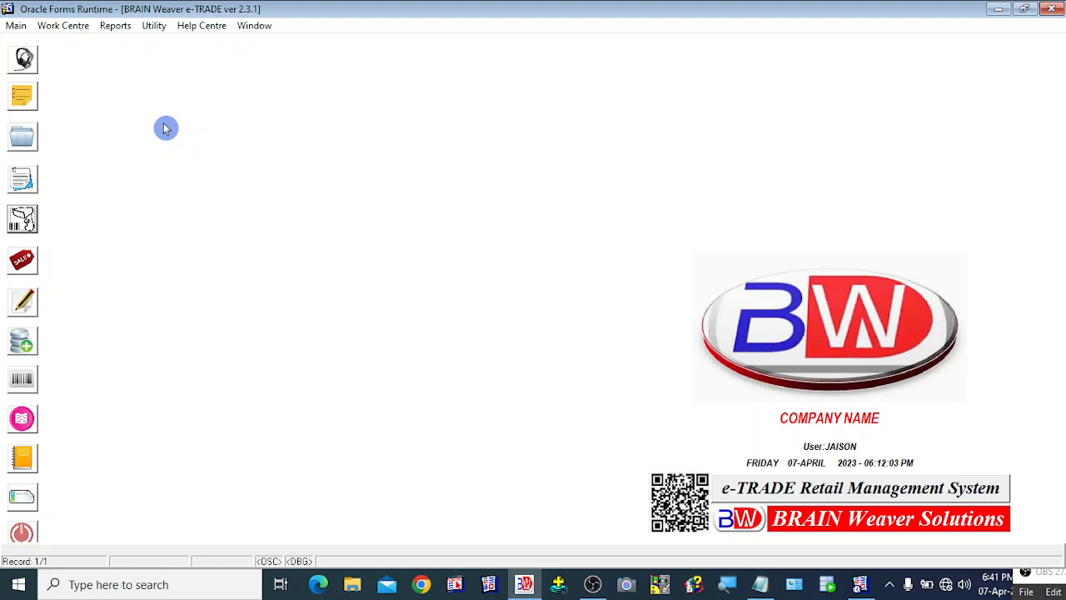
right_click(165, 127)
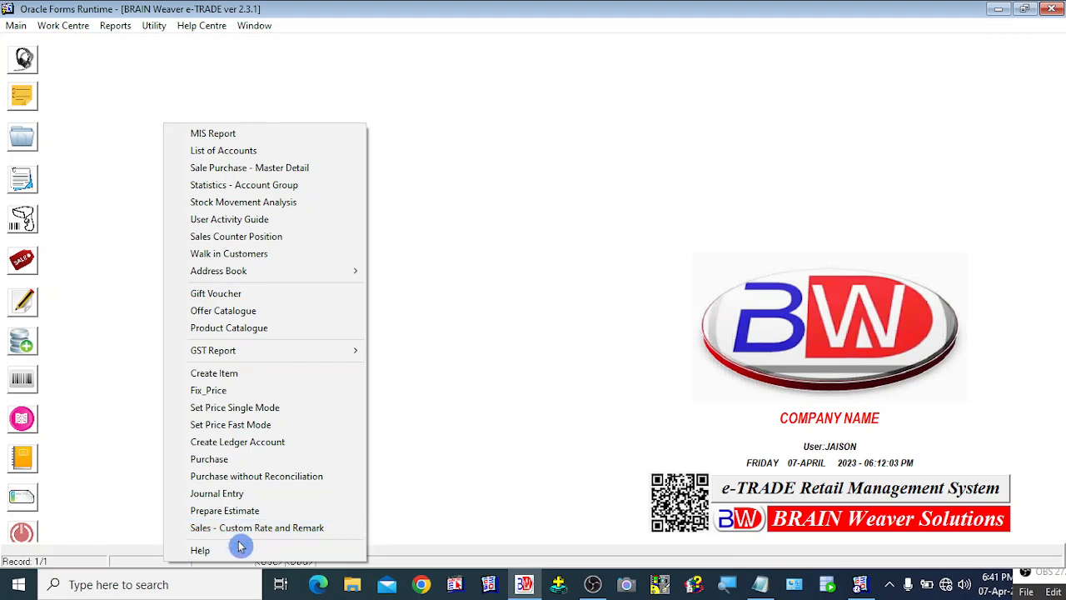
click(309, 529)
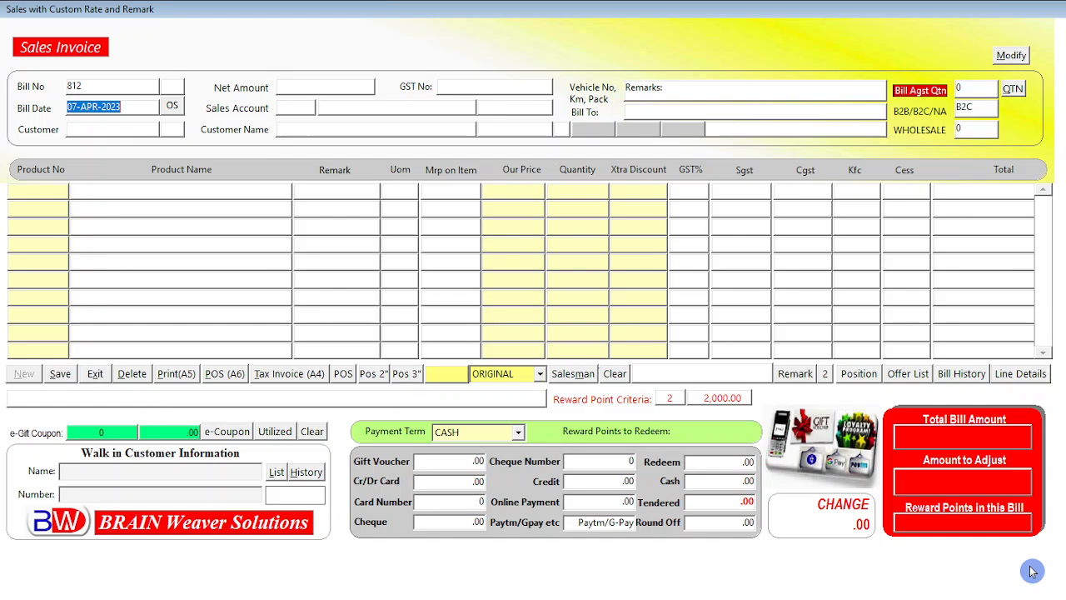
Choose WALK IN CUSTOMERS as the invoice customer from the customer list
key(Return)
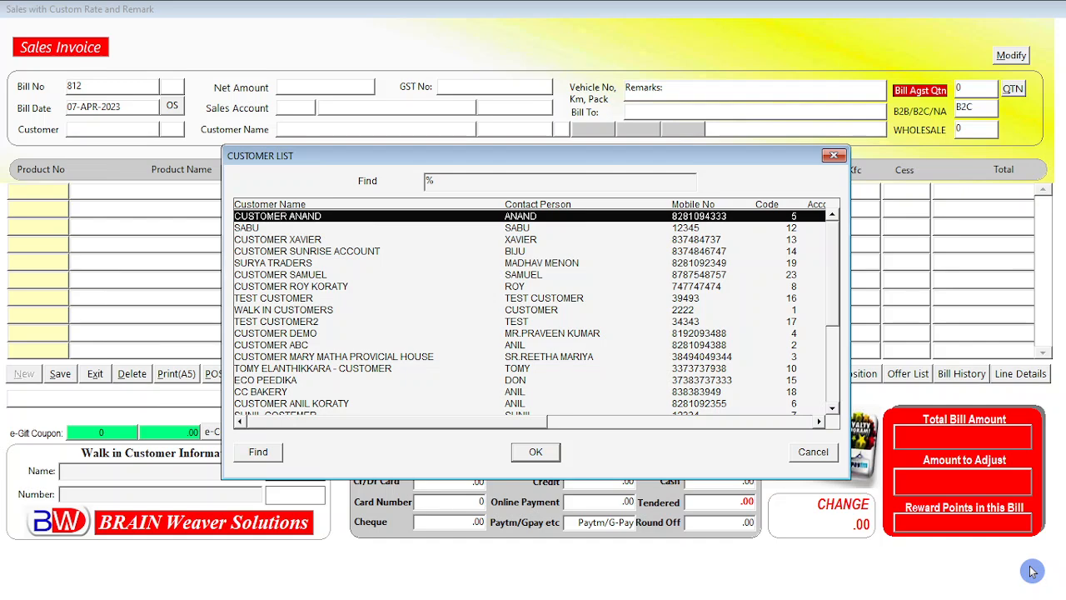
text(wALK IN CUSTOMERS)
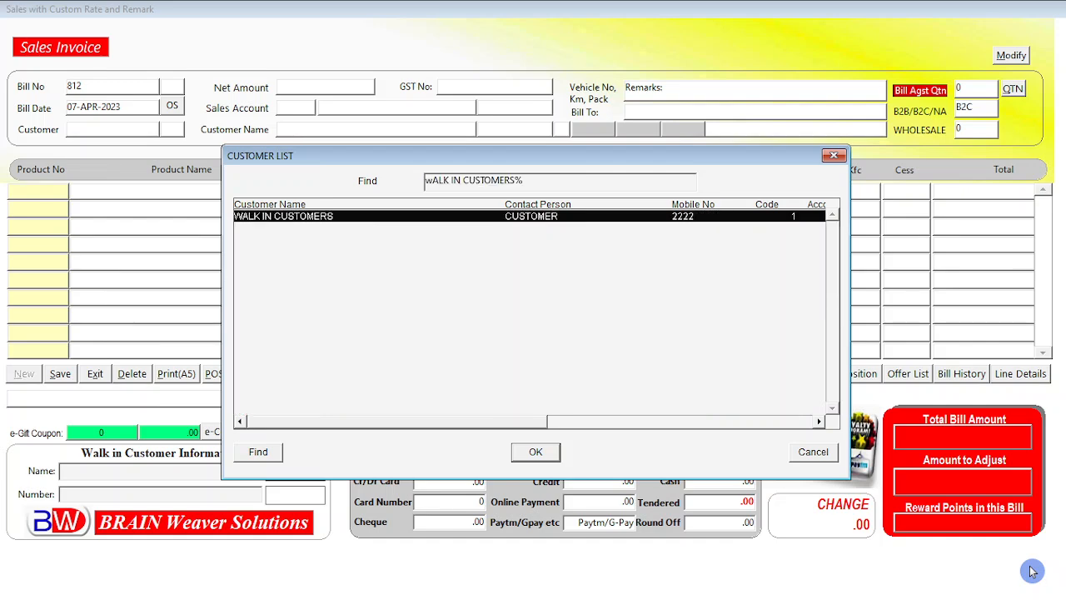
key(Return)
key(Return)
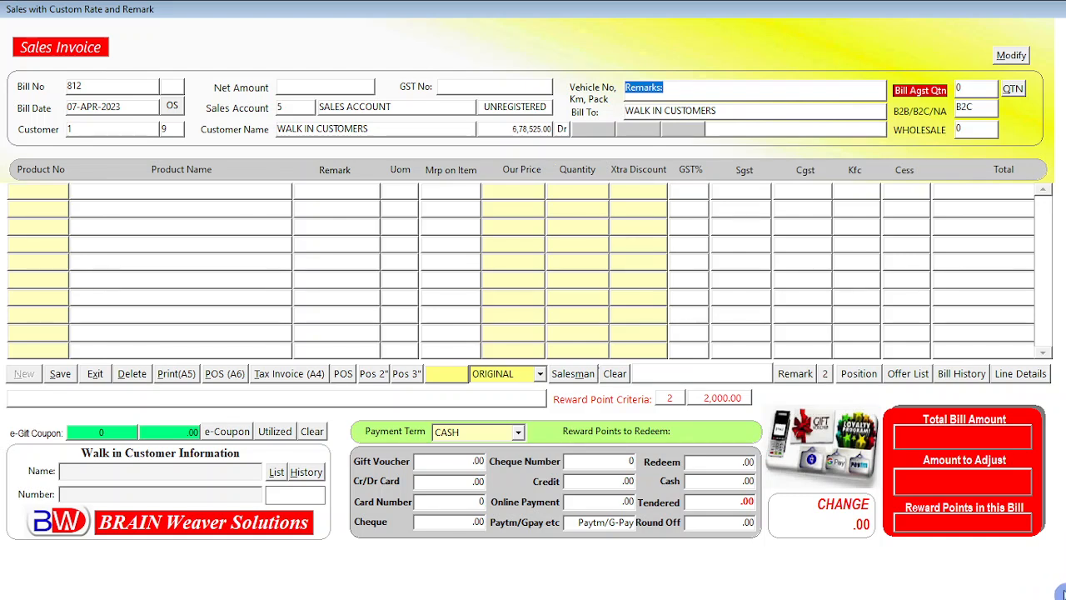
Replace the Bill To text with the customer's name, phone number and town
key(Return)
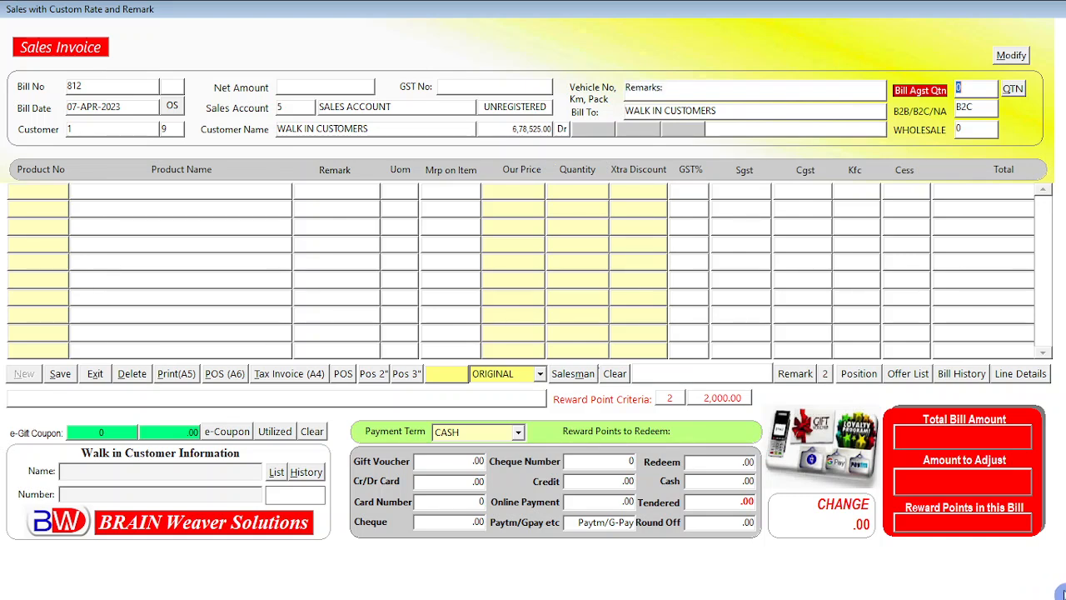
click(723, 111)
key(BackSpace)
key(BackSpace)
key(BackSpace)
key(BackSpace)
key(BackSpace)
key(BackSpace)
key(BackSpace)
key(BackSpace)
key(BackSpace)
key(BackSpace)
key(BackSpace)
key(BackSpace)
key(BackSpace)
key(BackSpace)
key(BackSpace)
key(BackSpace)
key(BackSpace)
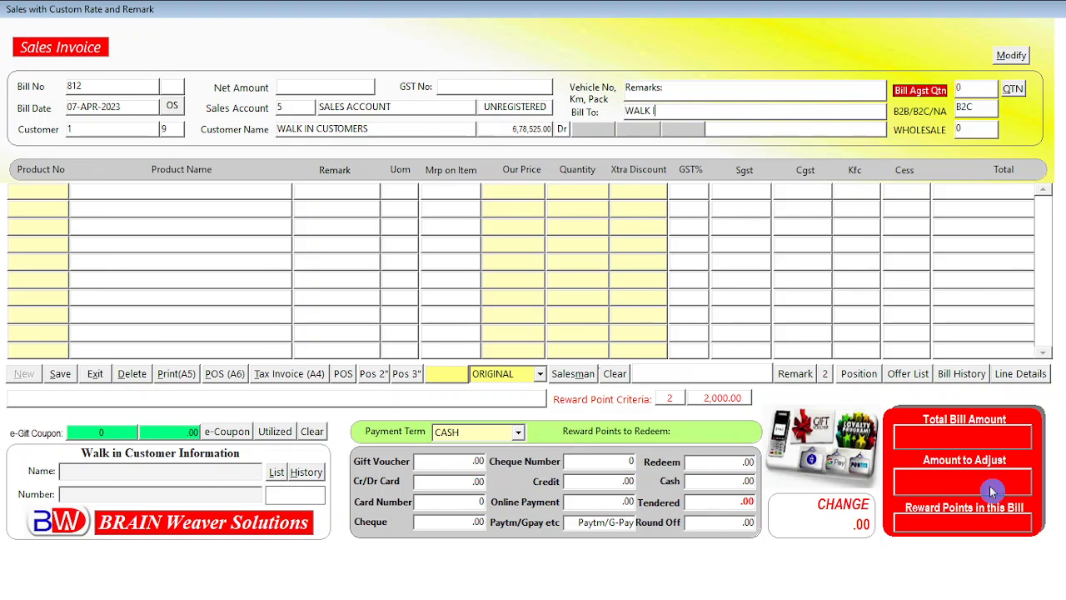
text(DAVI)
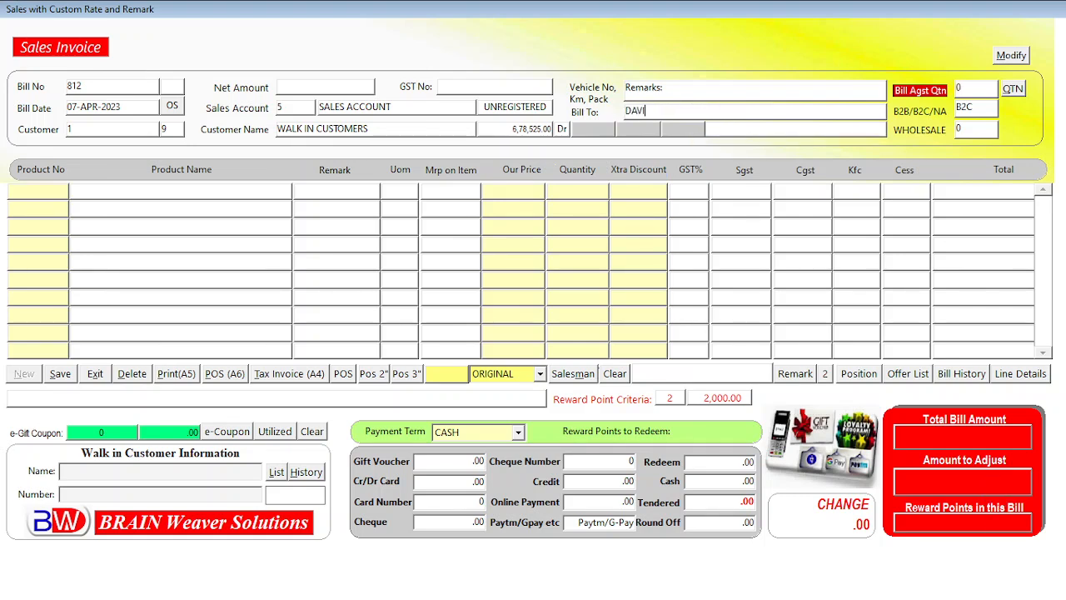
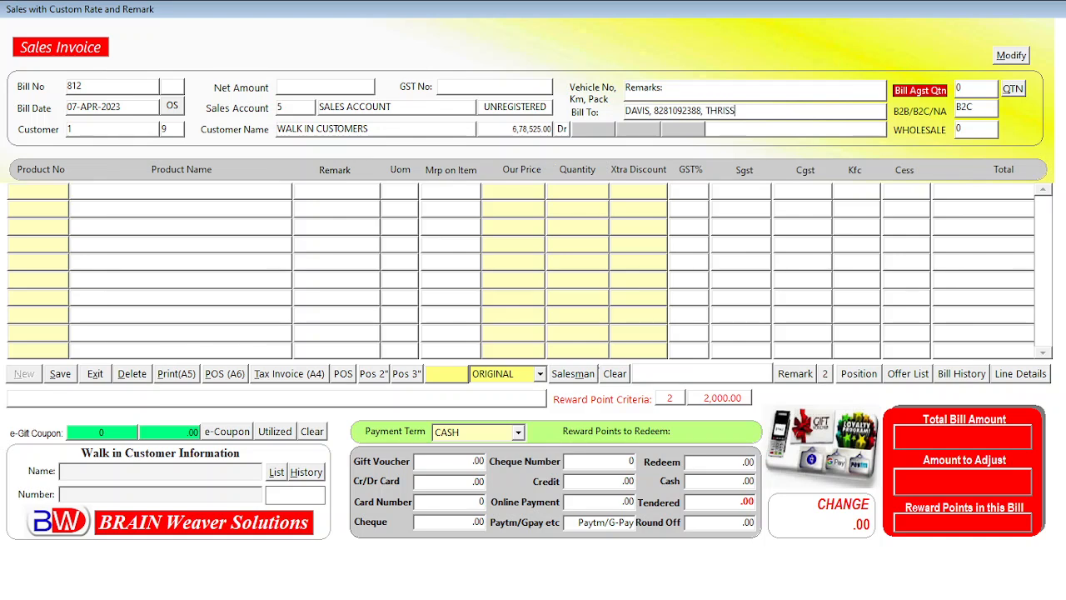
Search the item list and add GIGABYTE MOTHERBOARD as the first invoice line
key(Return)
key(Return)
click(756, 114)
key(Return)
key(Return)
key(Return)
key(Return)
key(Return)
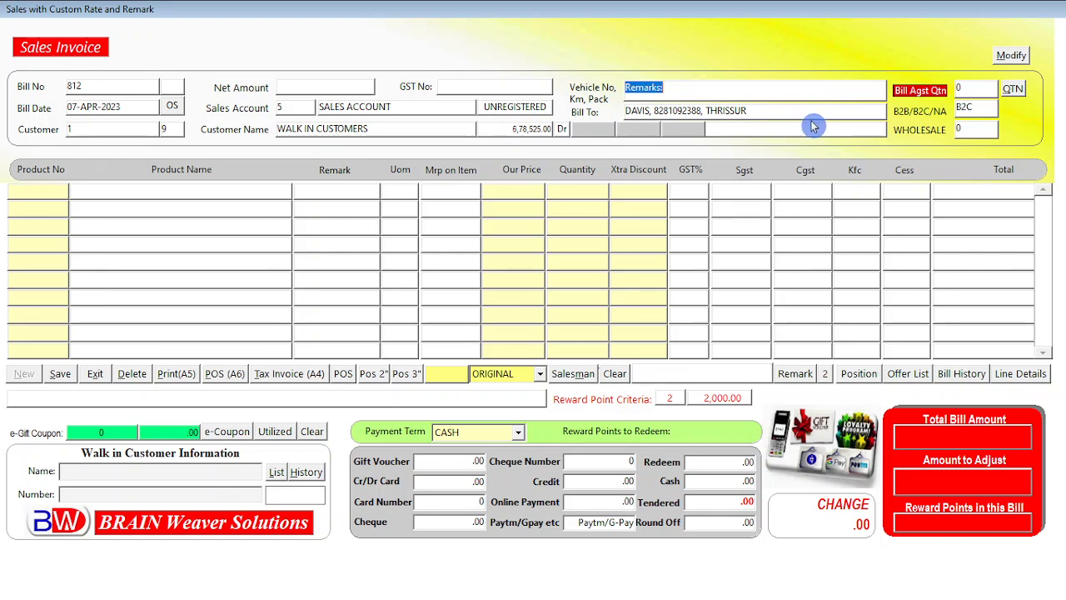
key(Return)
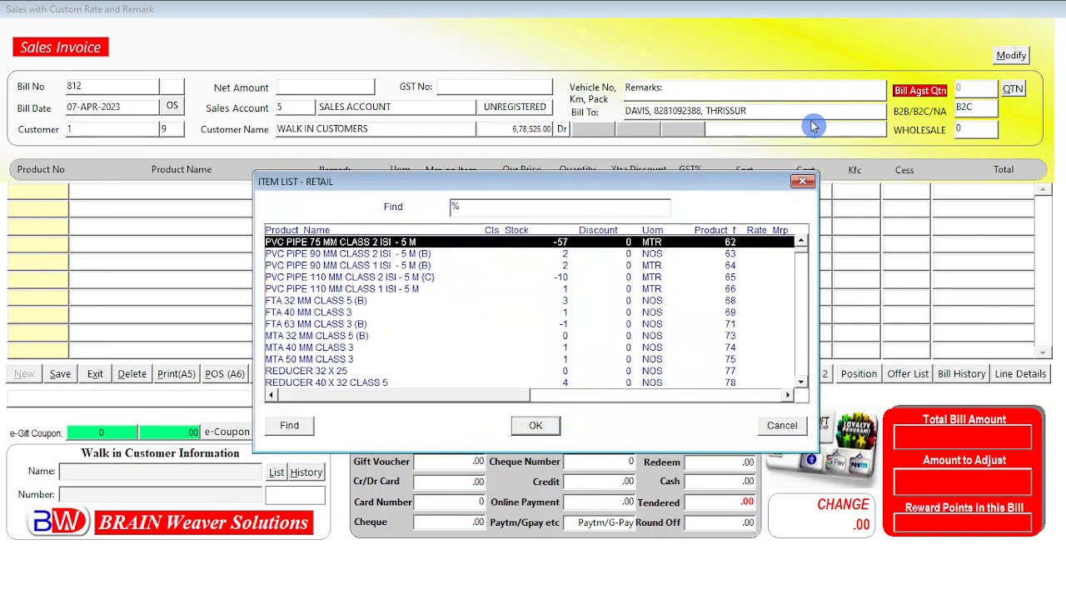
text(motOR PUMP)
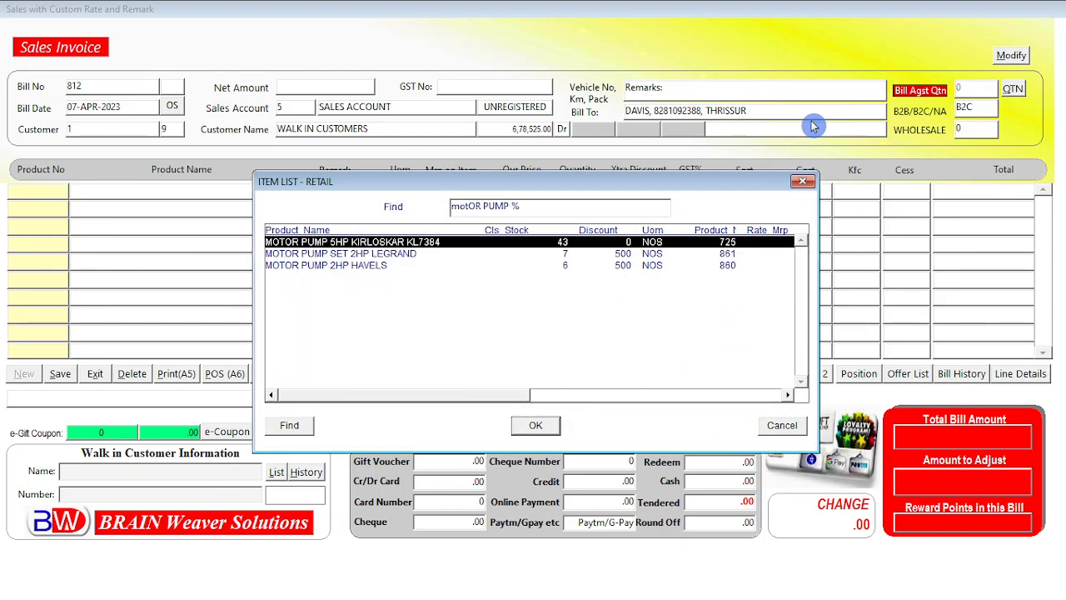
key(BackSpace)
key(BackSpace)
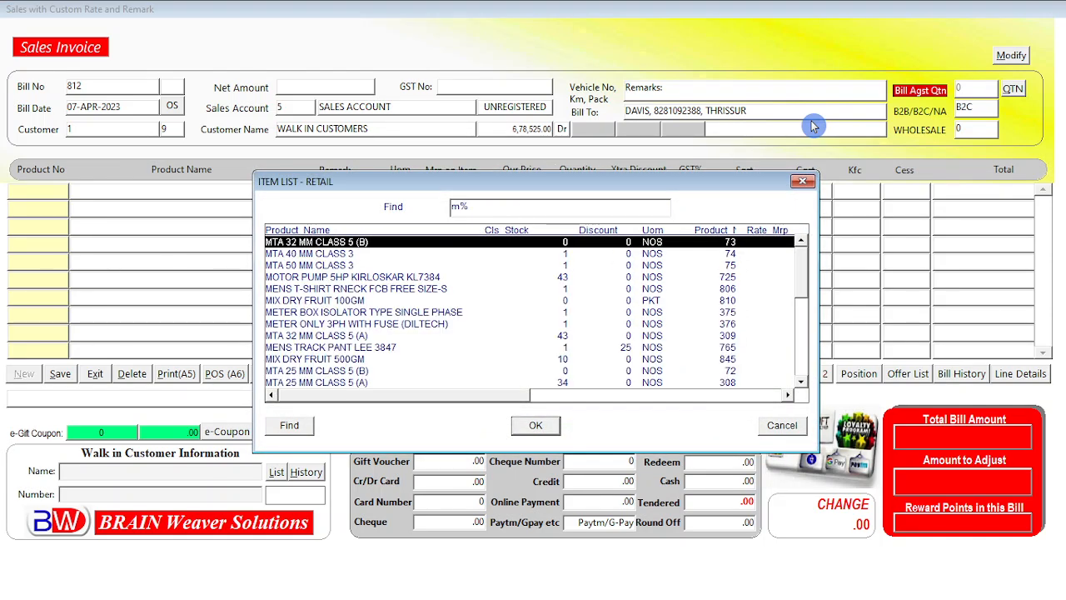
text(i)
key(BackSpace)
key(BackSpace)
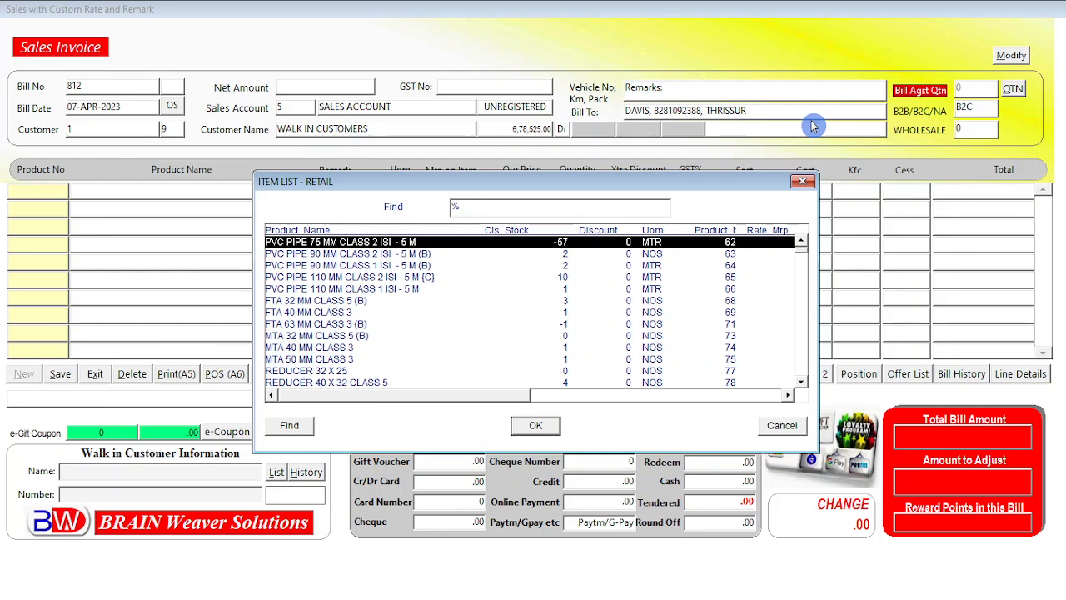
text(gi)
key(BackSpace)
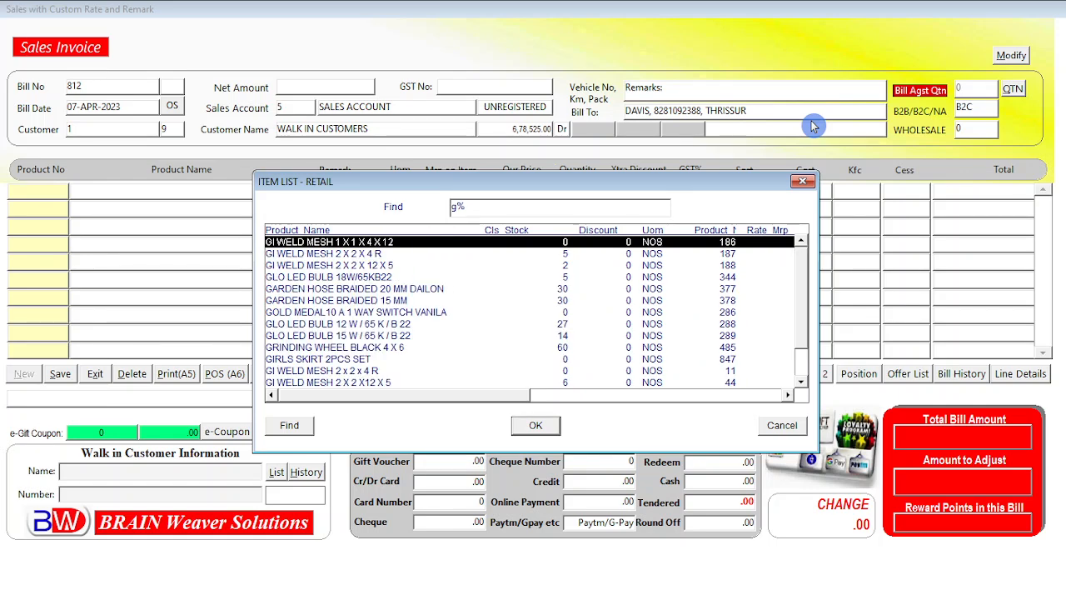
text(i)
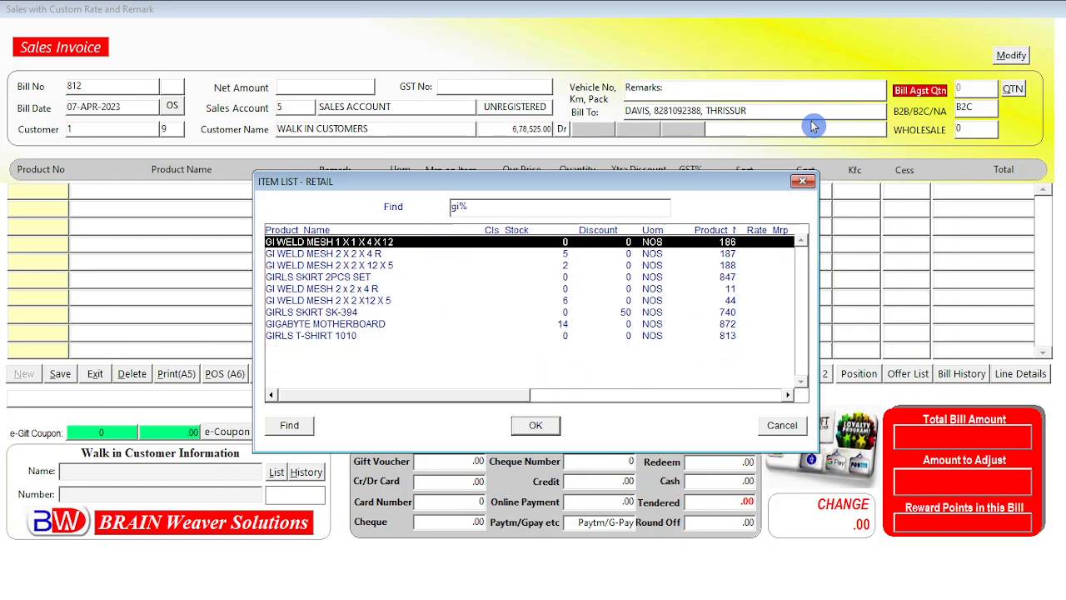
key(Down)
key(Down)
key(Down)
key(Down)
key(Down)
key(Down)
key(Down)
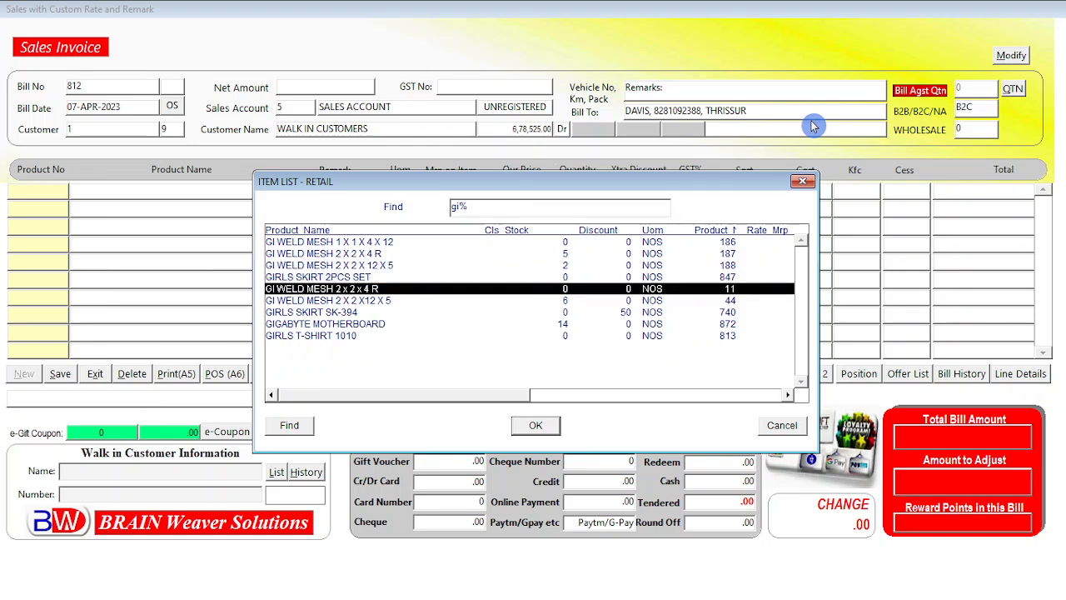
key(Return)
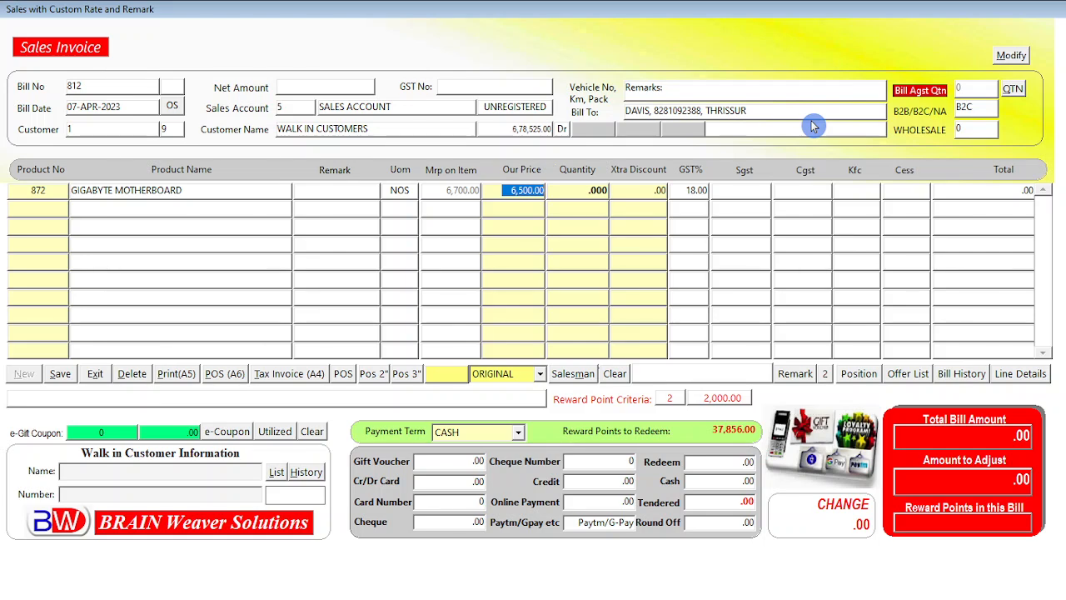
Set the motherboard line's quantity to 1
key(Return)
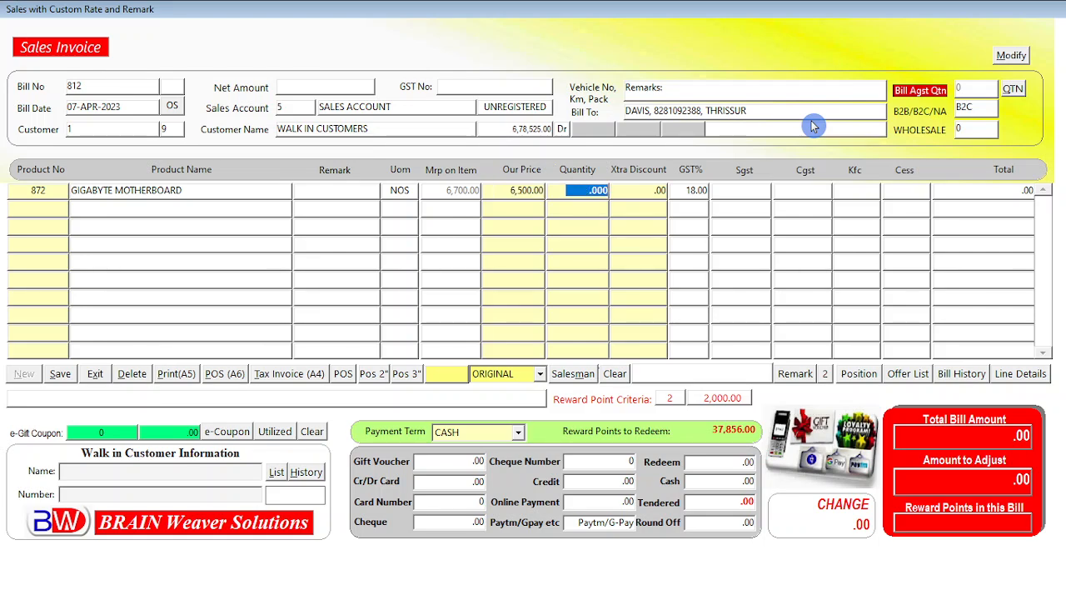
text(1)
key(Return)
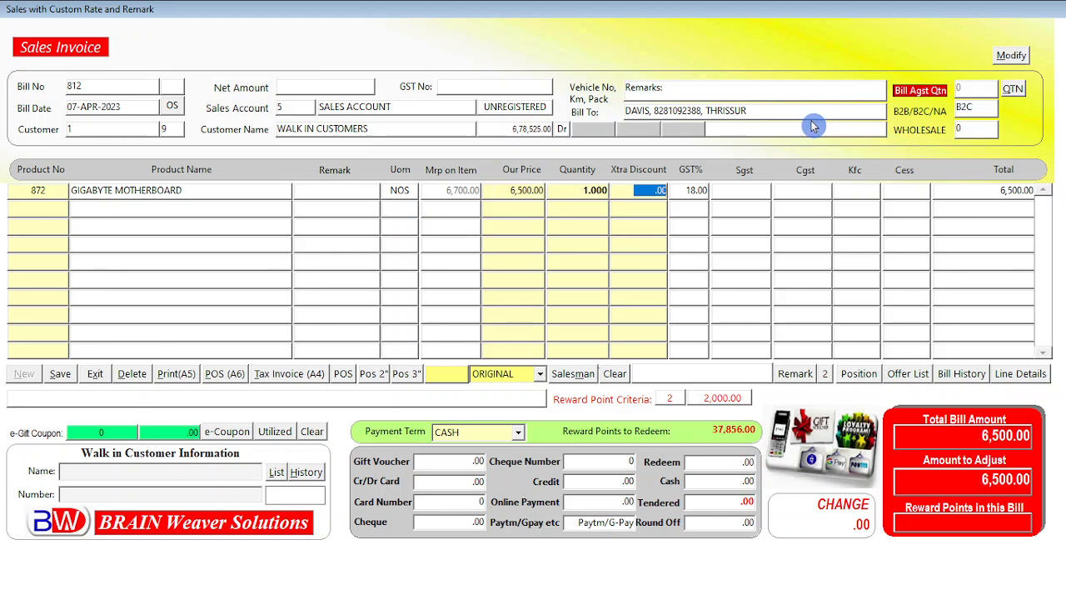
key(Return)
Add SSD 256GB EVM NVME as the second line with quantity 1
key(Return)
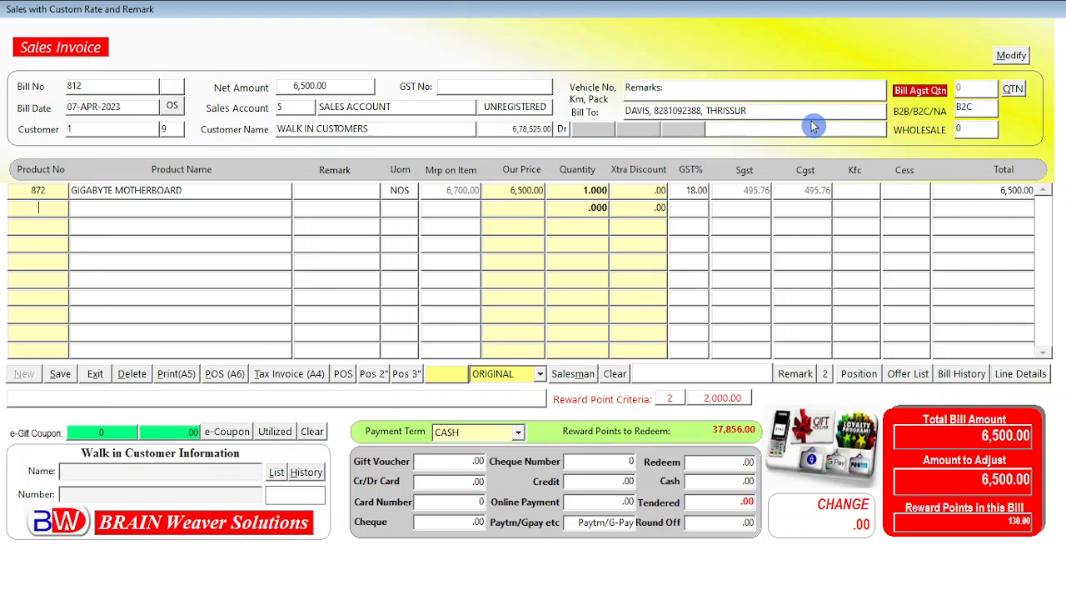
key(Return)
text(ssD 256GB EVM NVME%)
key(Return)
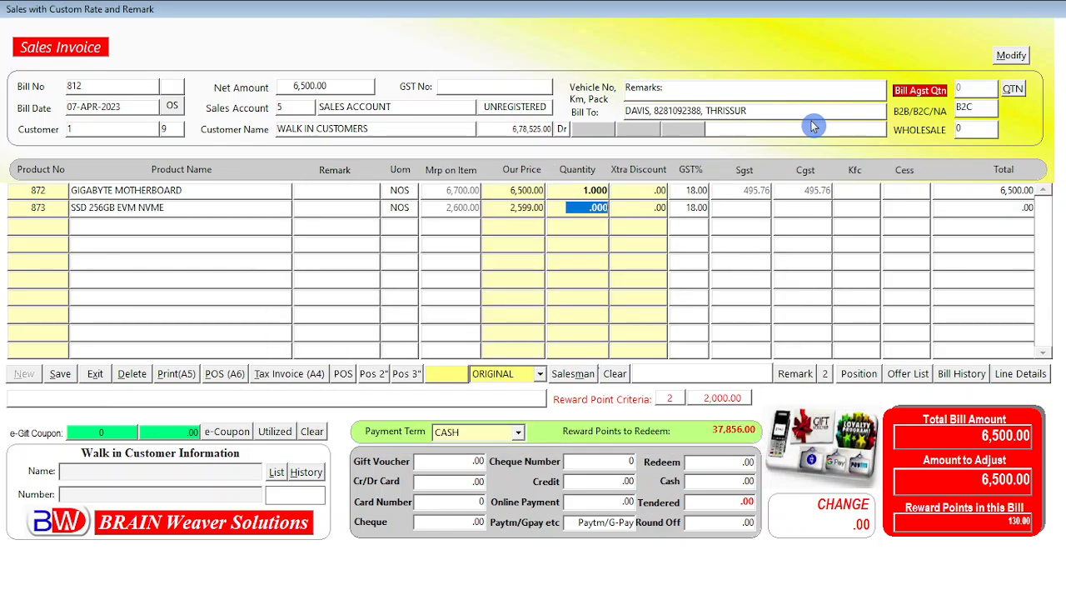
text(1)
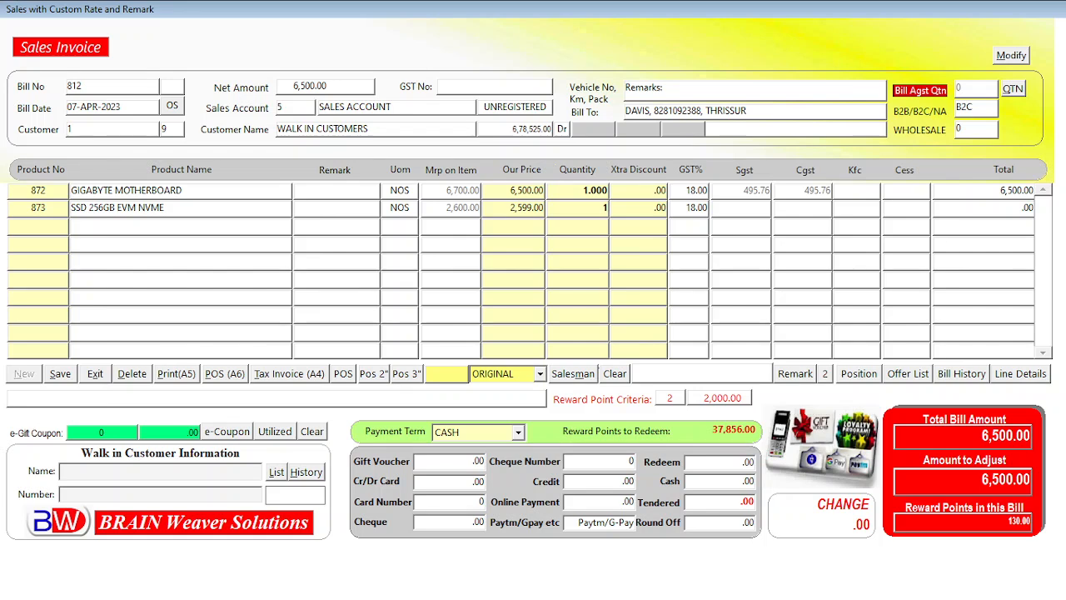
key(Return)
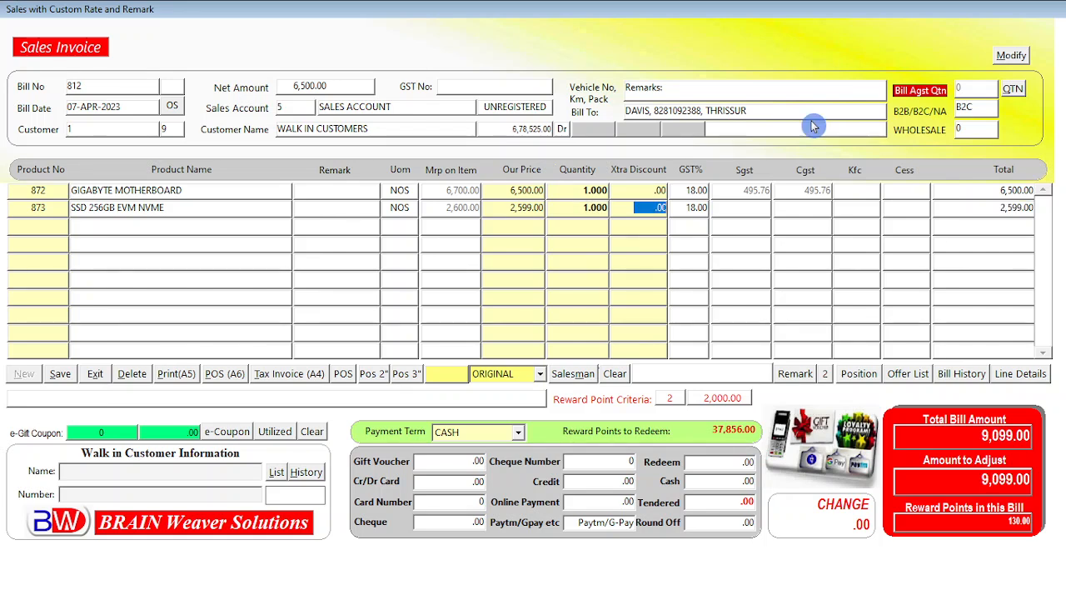
key(Return)
key(Return)
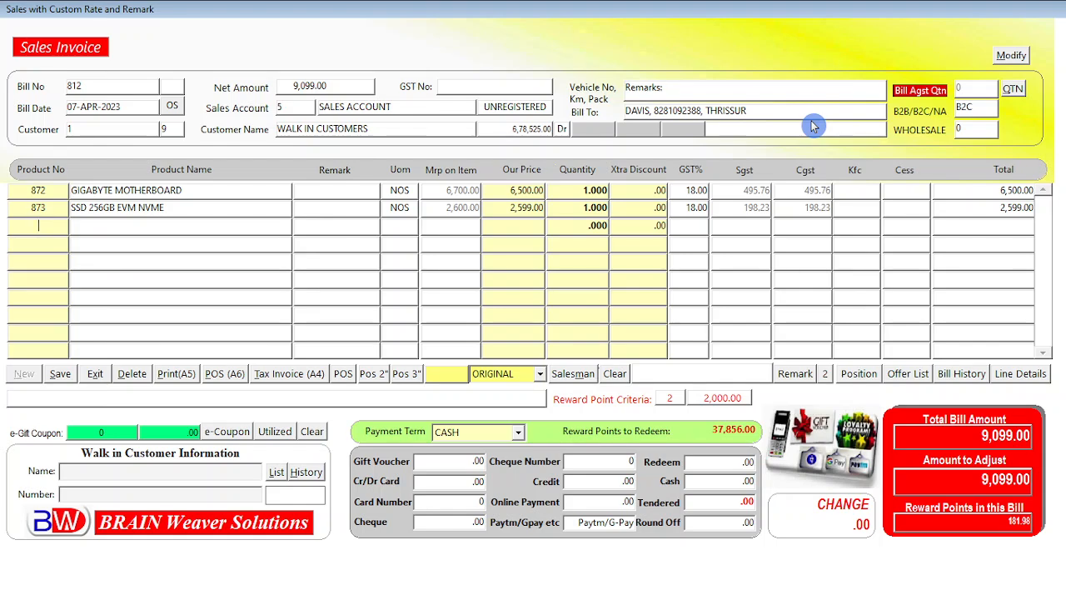
Add PROCESSOR I3 11TH GENERATION as the third line with quantity 1
key(Return)
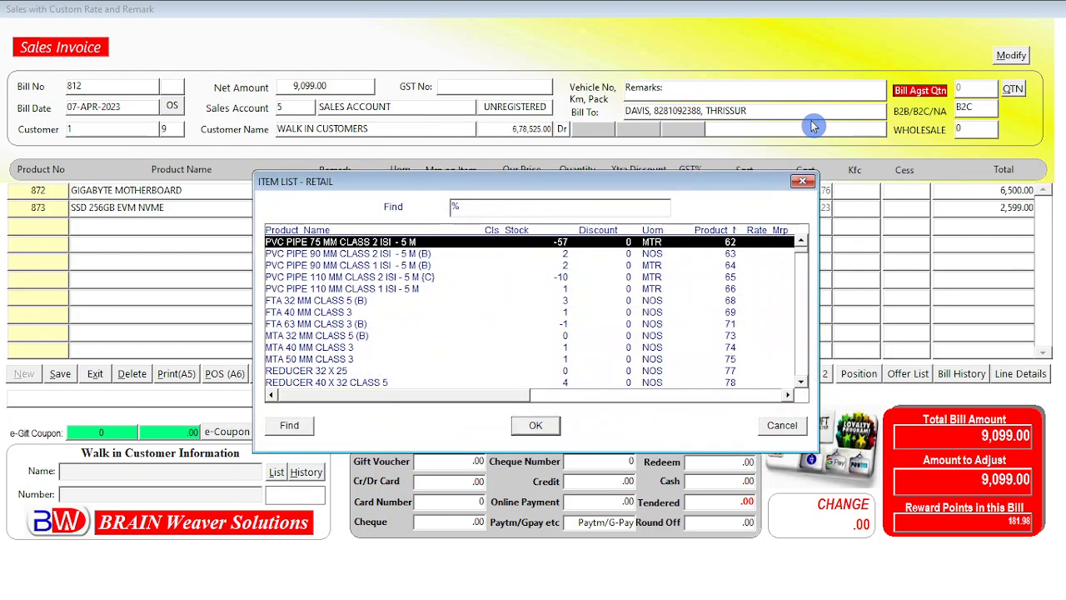
text(proCESSOR I3 11TH GENERATION)
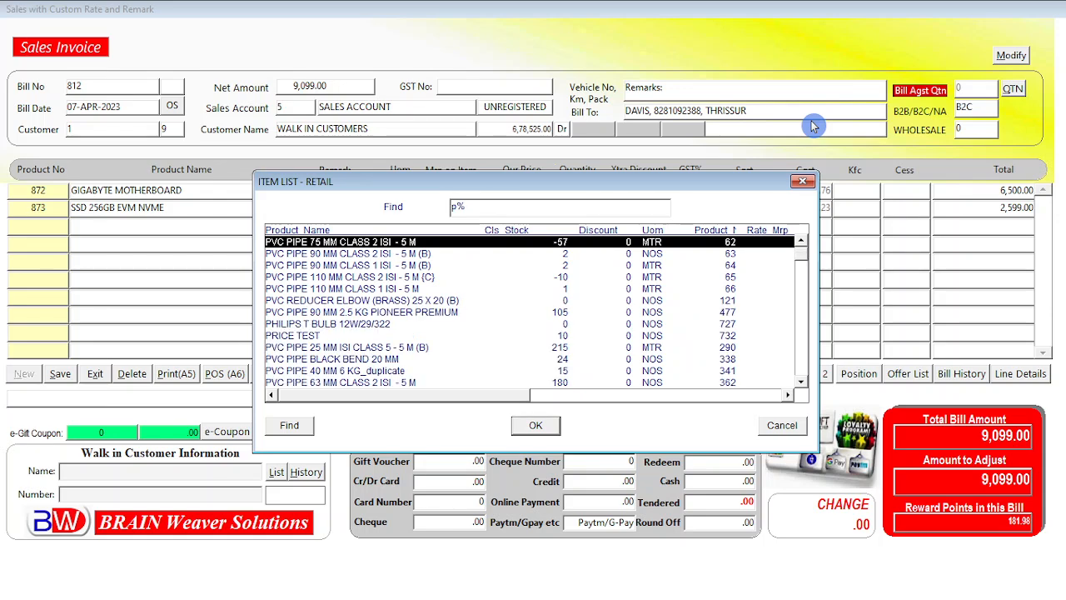
key(Return)
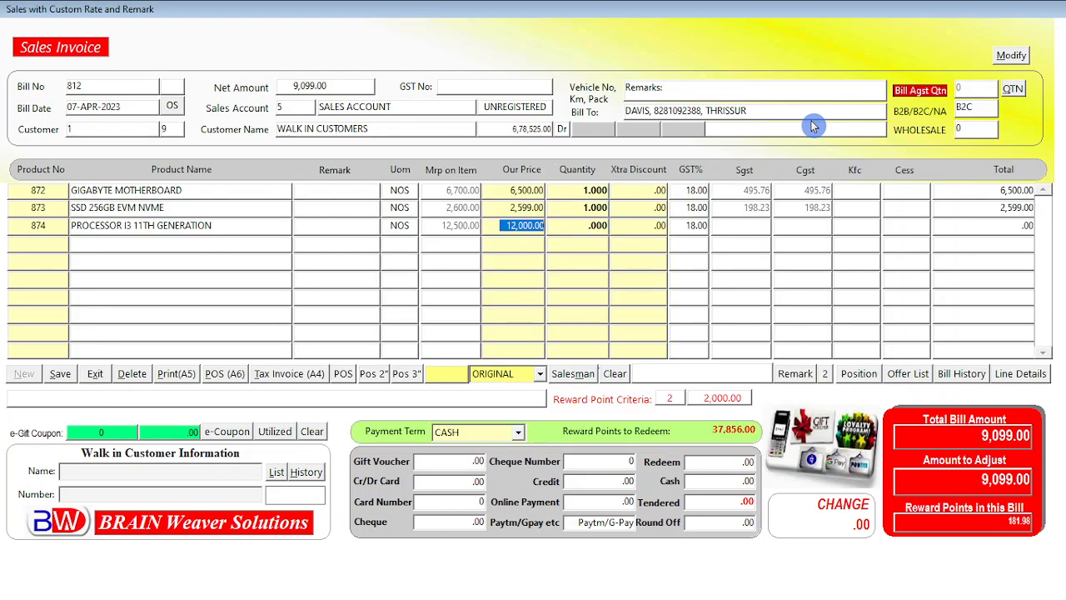
key(Return)
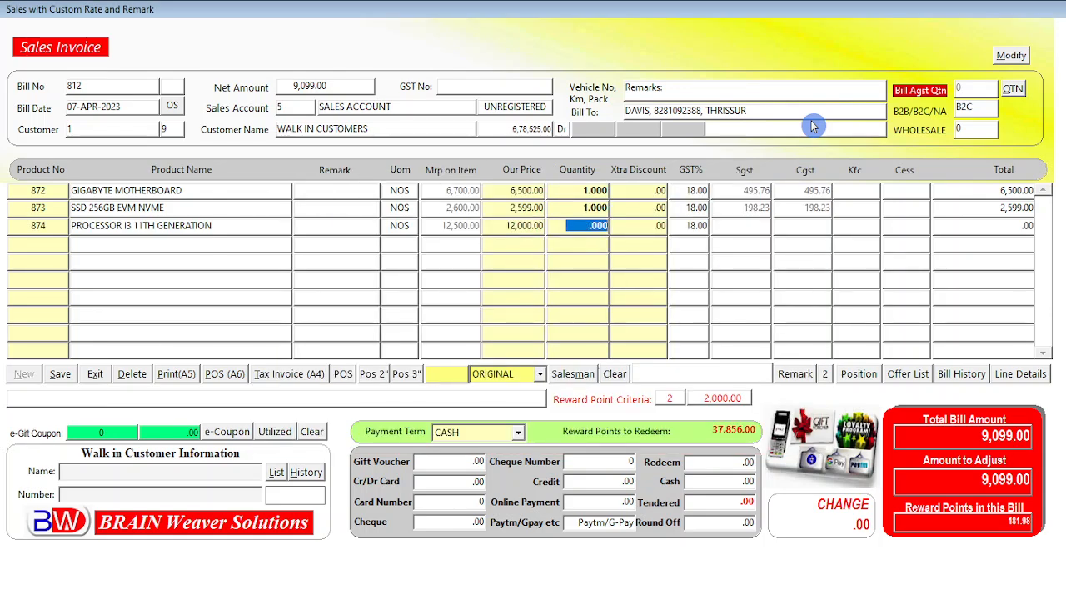
text(1)
key(Return)
key(Return)
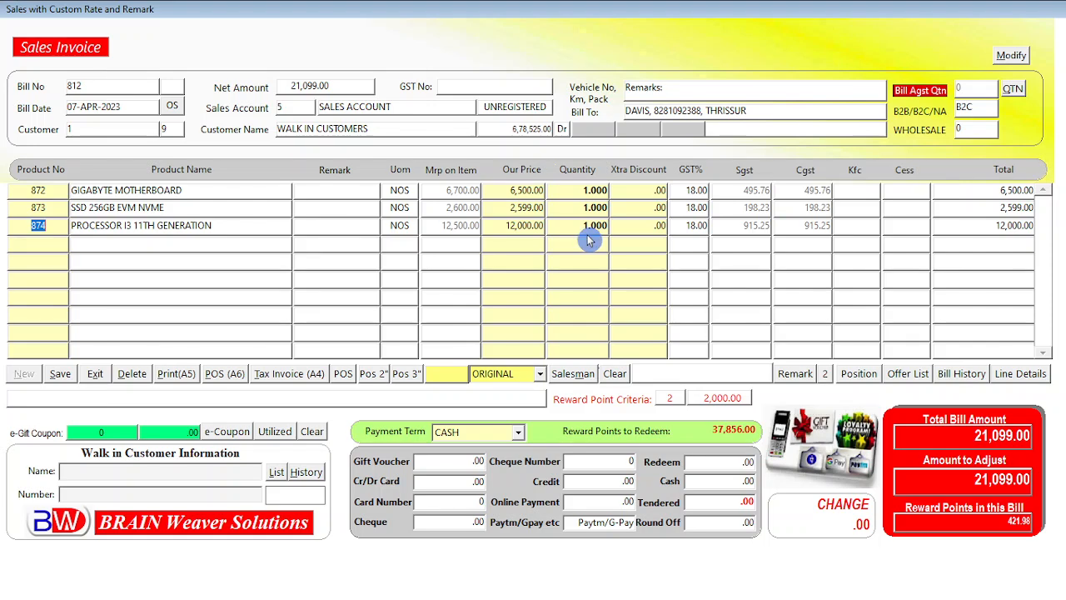
Set the SSD line's extra discount to 99
click(650, 209)
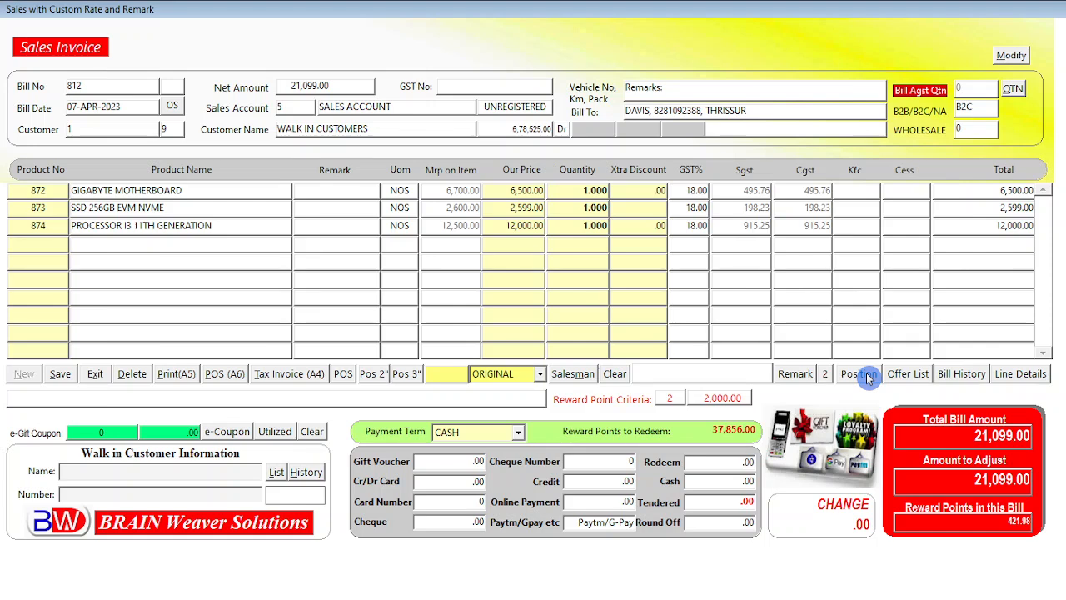
text(99)
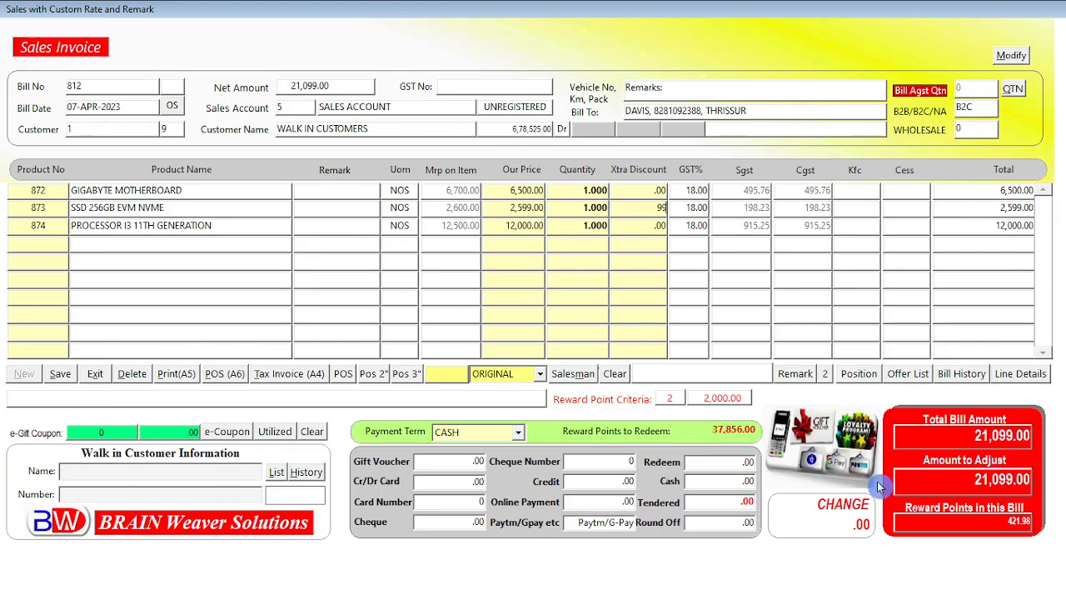
key(Return)
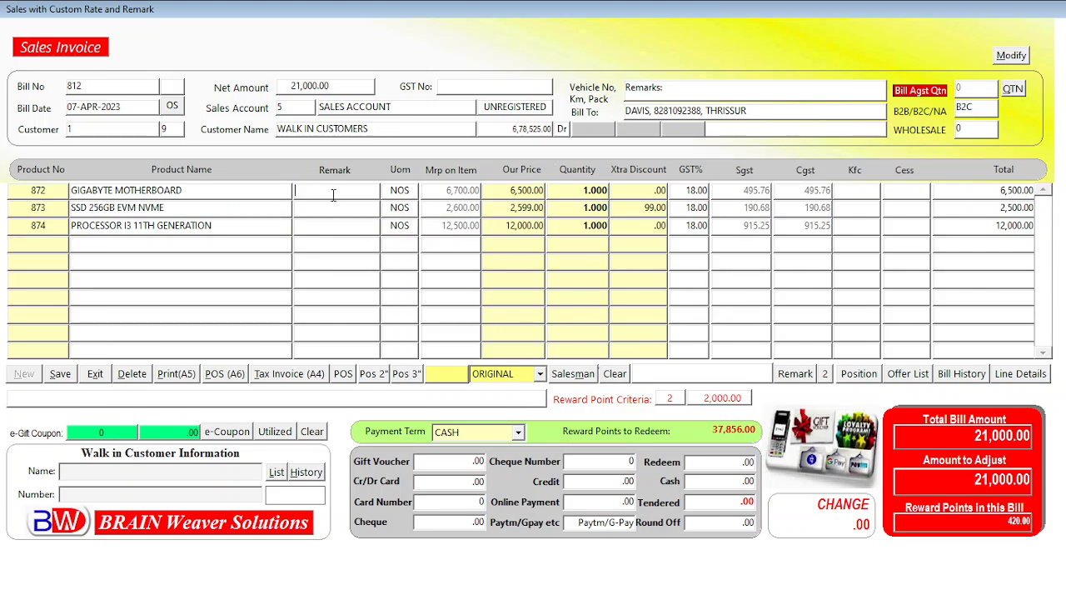
Enter GM901 as the motherboard line's remark, checking the serial number list in Notepad
click(330, 190)
key(super)
click(764, 586)
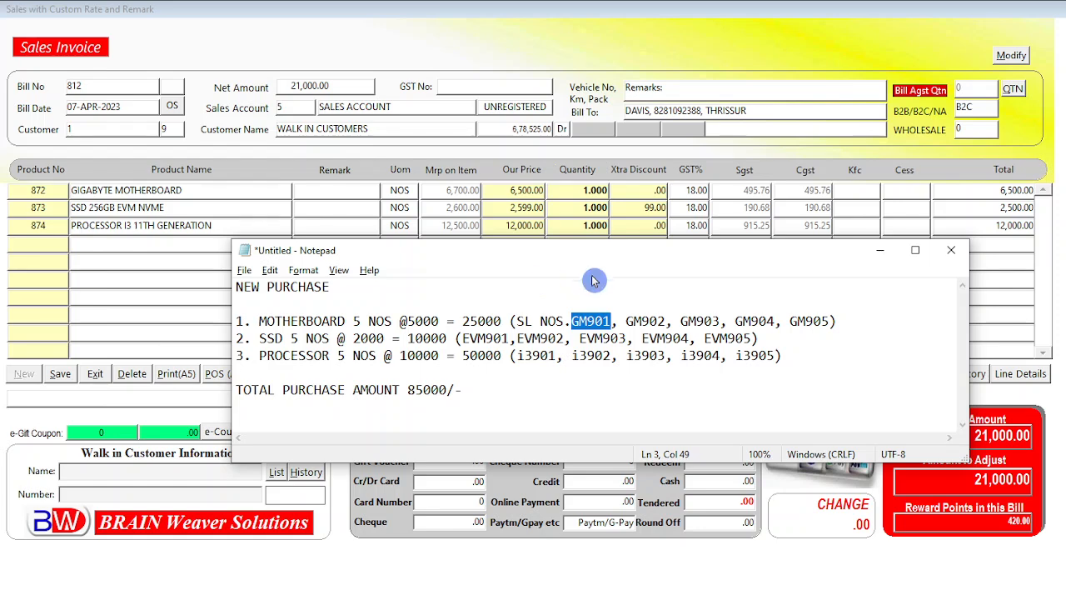
drag(595, 260, 617, 270)
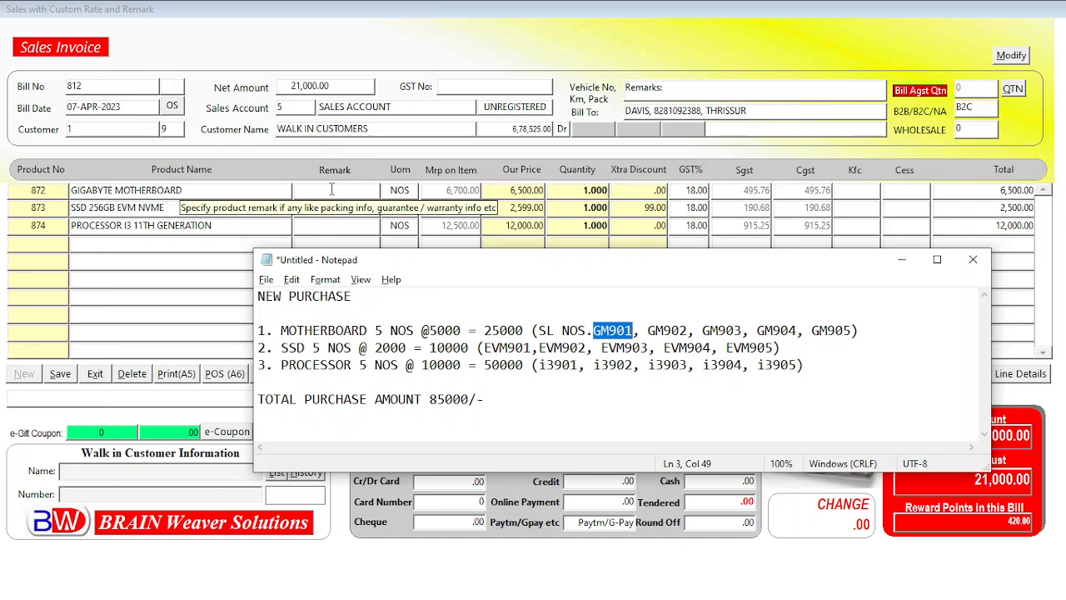
click(332, 190)
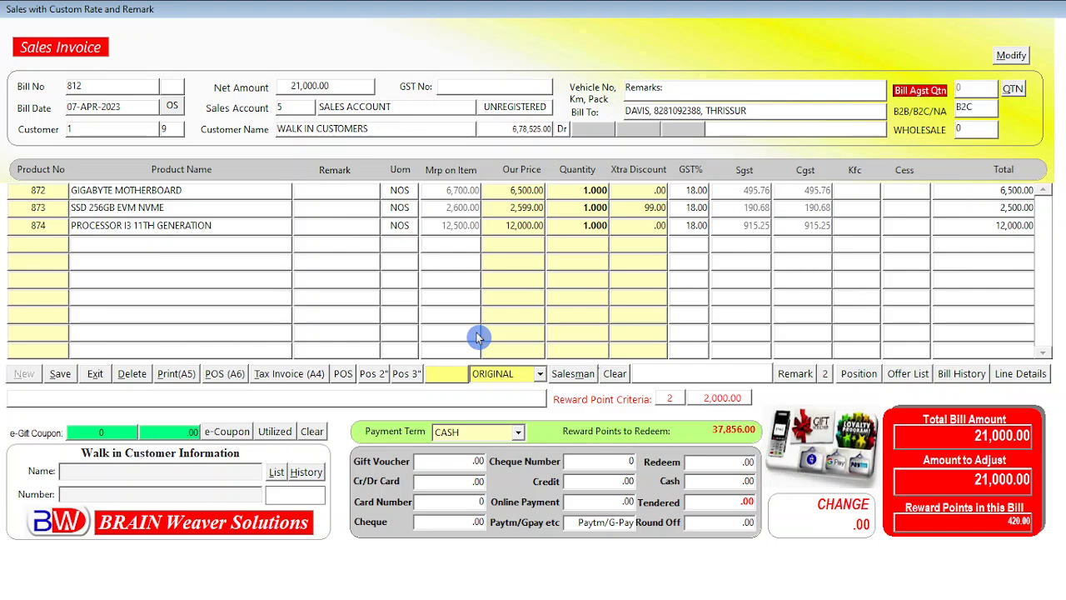
text(GM00)
key(BackSpace)
key(BackSpace)
text(901)
Enter remarks EVM901 for the SSD line and i3901 for the processor line
click(355, 208)
text(EVM9)
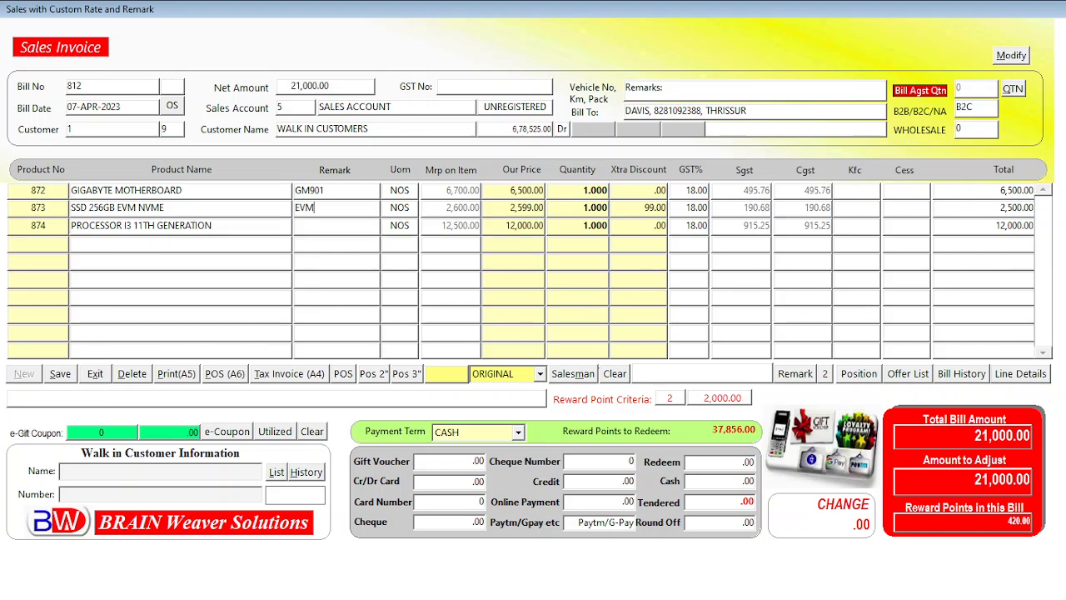
text(01)
click(322, 226)
text(i3901)
key(Return)
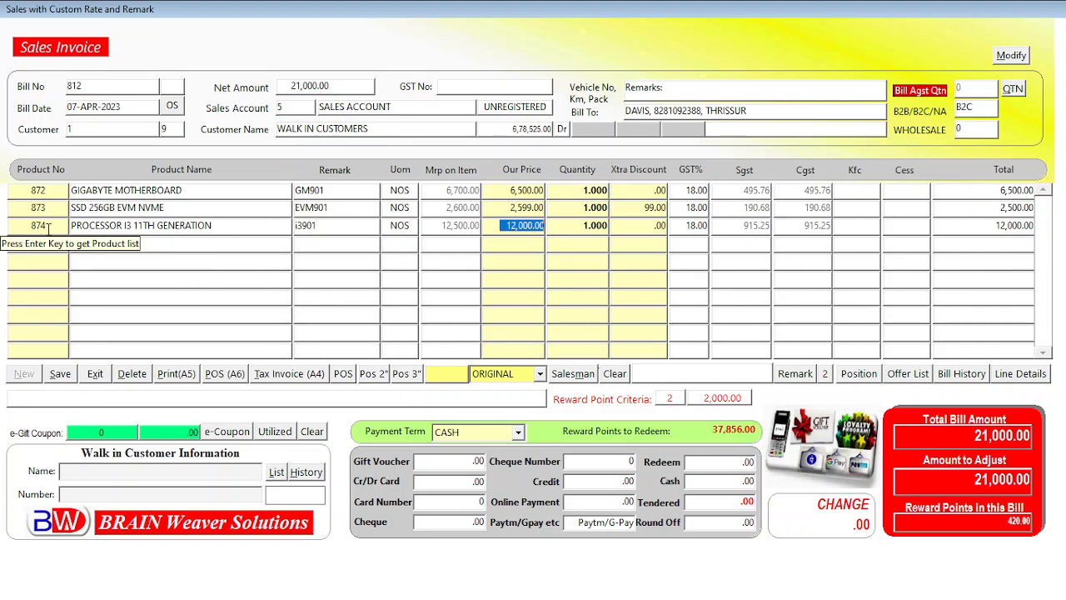
key(Return)
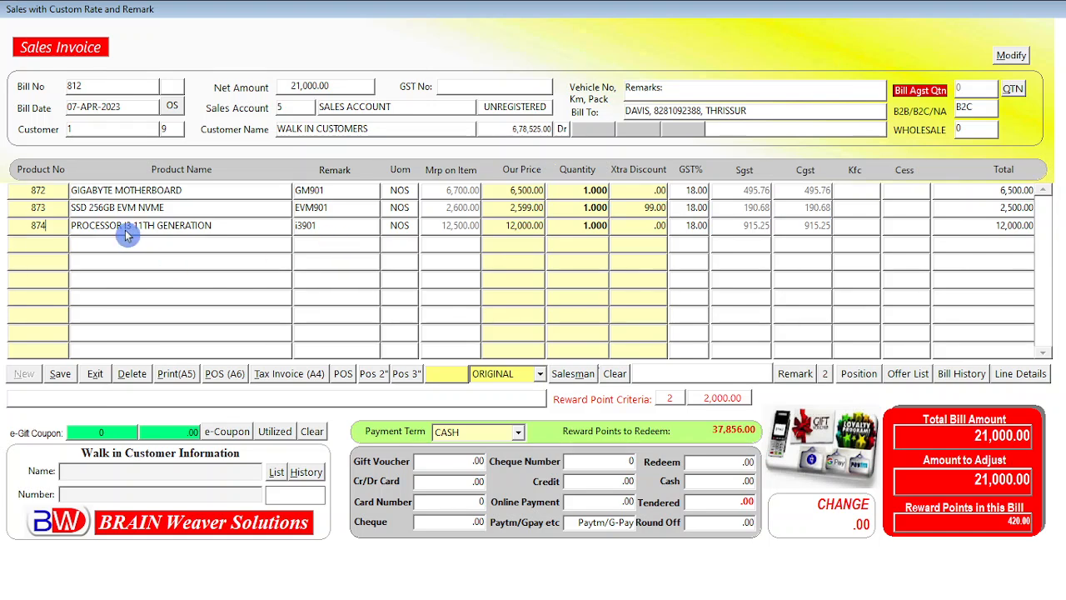
Enter 21000 as the tendered cash amount and save the bill
key(ctrl+Page_Down)
key(Return)
key(Return)
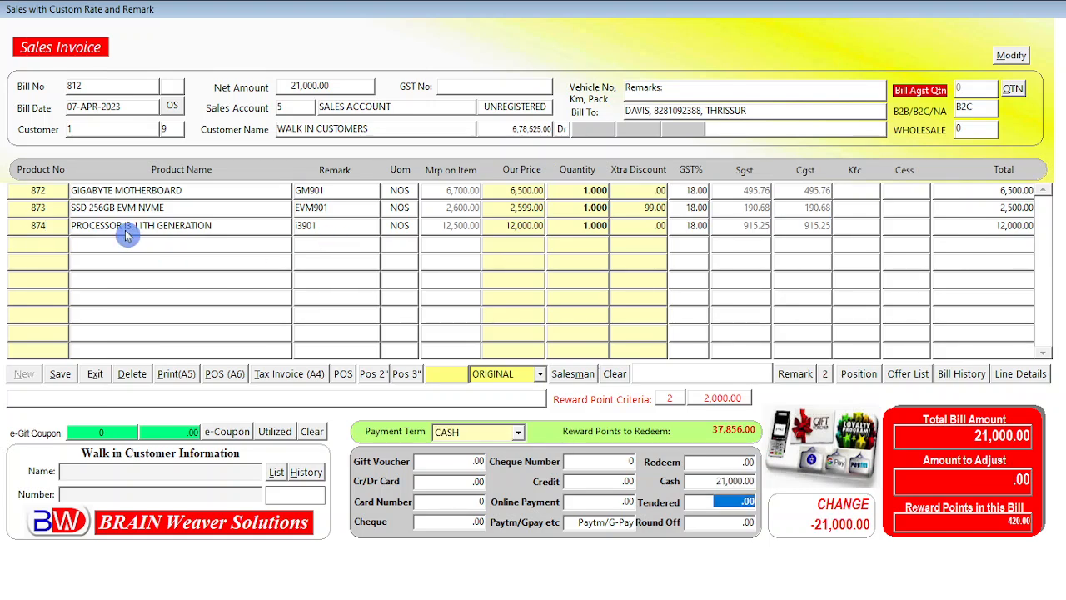
text(21000)
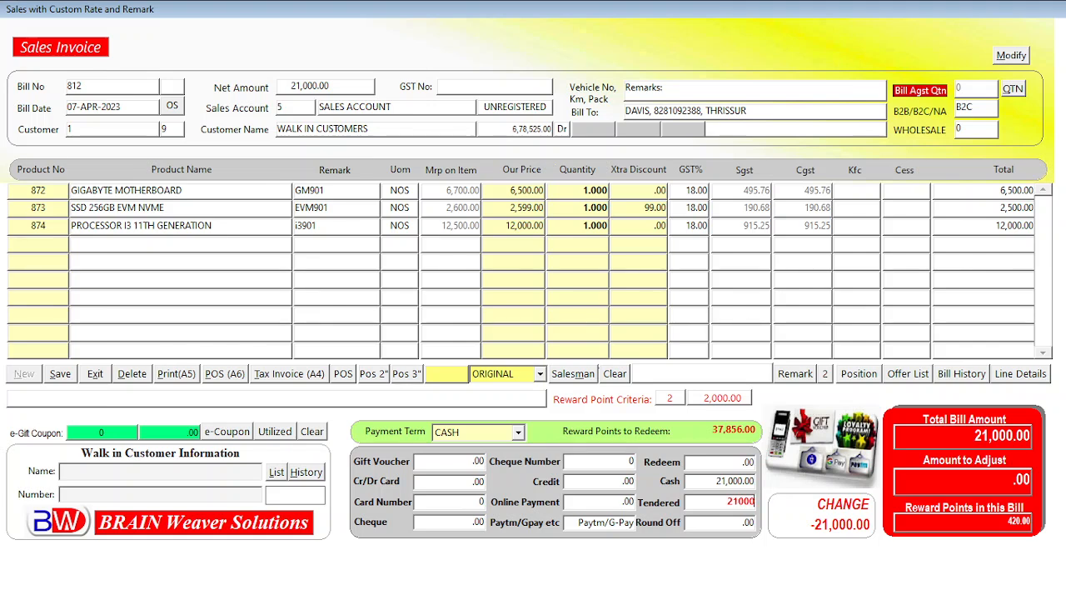
key(Return)
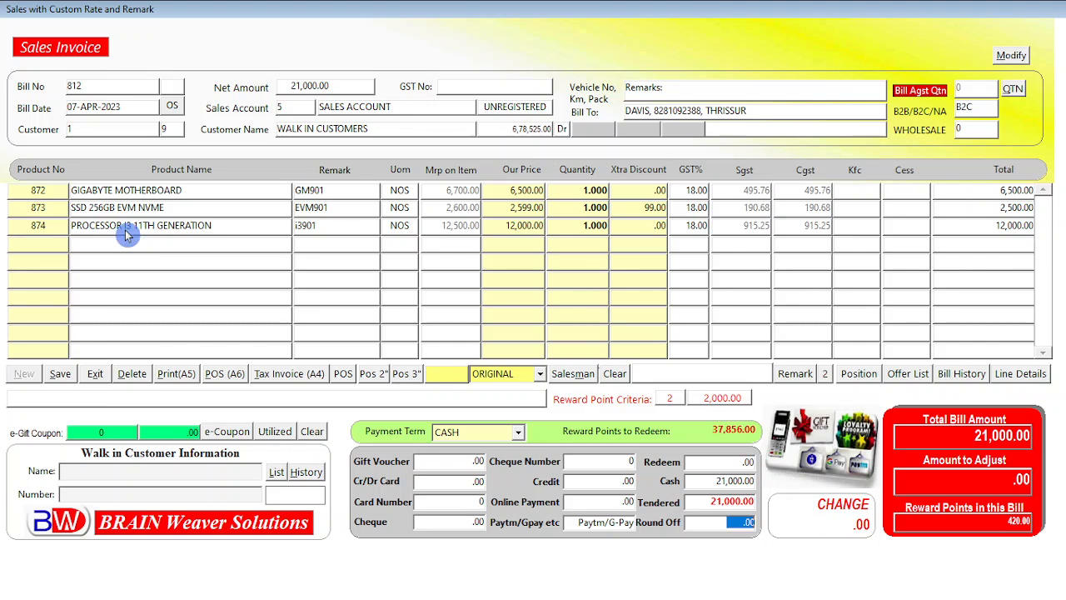
key(Return)
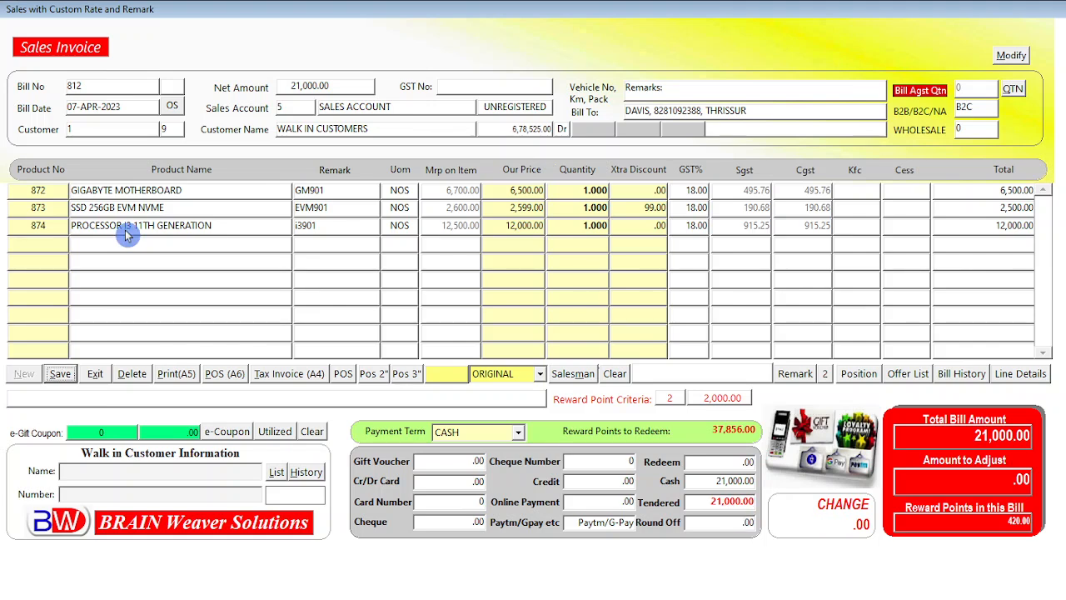
click(65, 376)
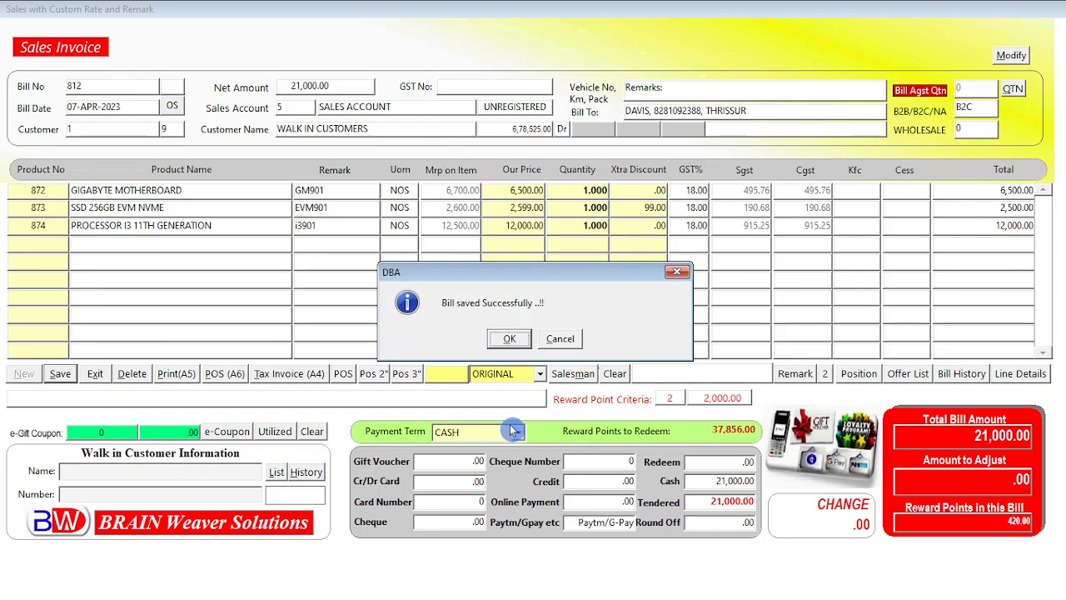
click(508, 340)
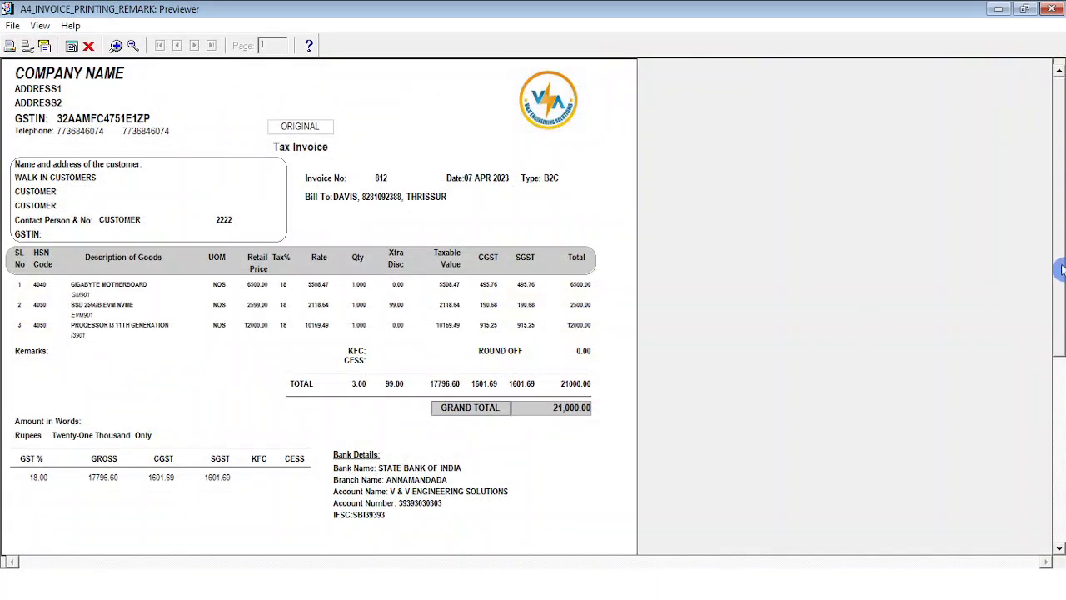
Examine the invoice print preview's line items and their serial number remarks, then close the preview
drag(1062, 267, 1063, 239)
click(116, 46)
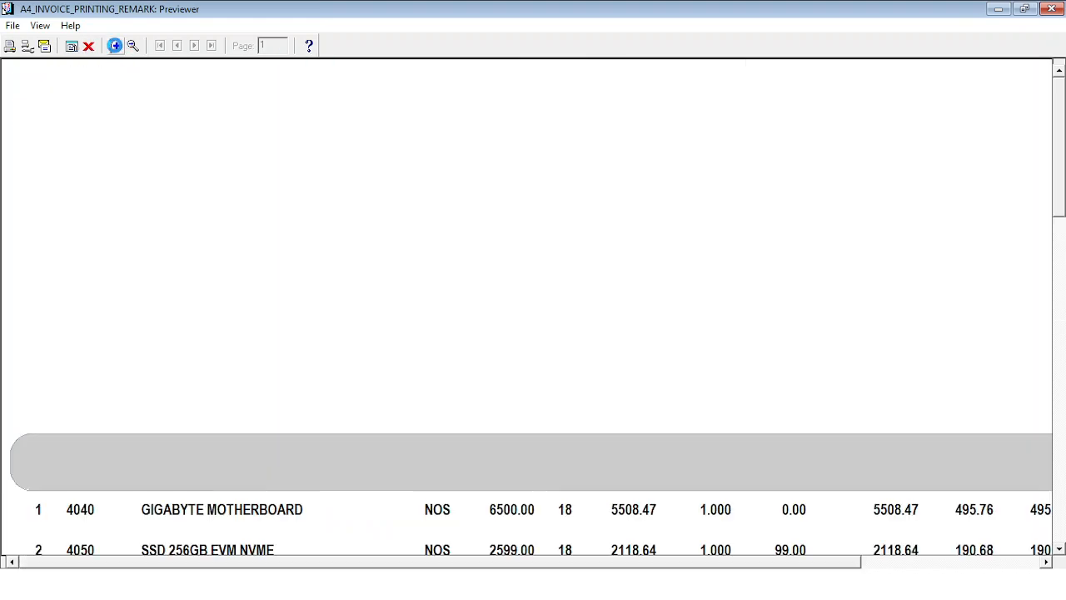
drag(1061, 213, 1061, 284)
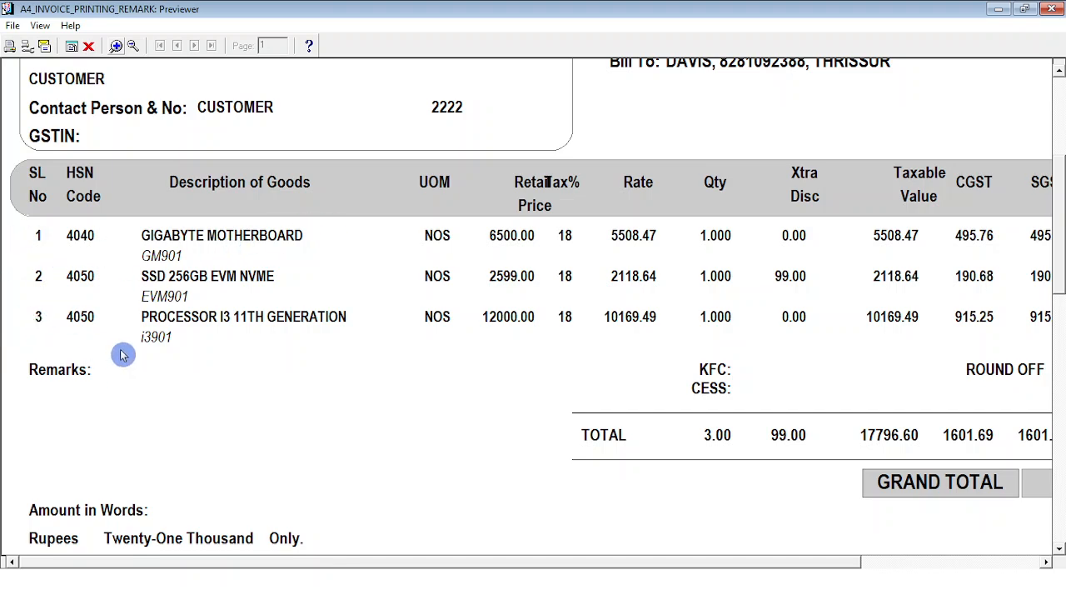
mouse_move(1061, 237)
mouse_down()
mouse_move(1062, 170)
mouse_move(1054, 221)
mouse_up()
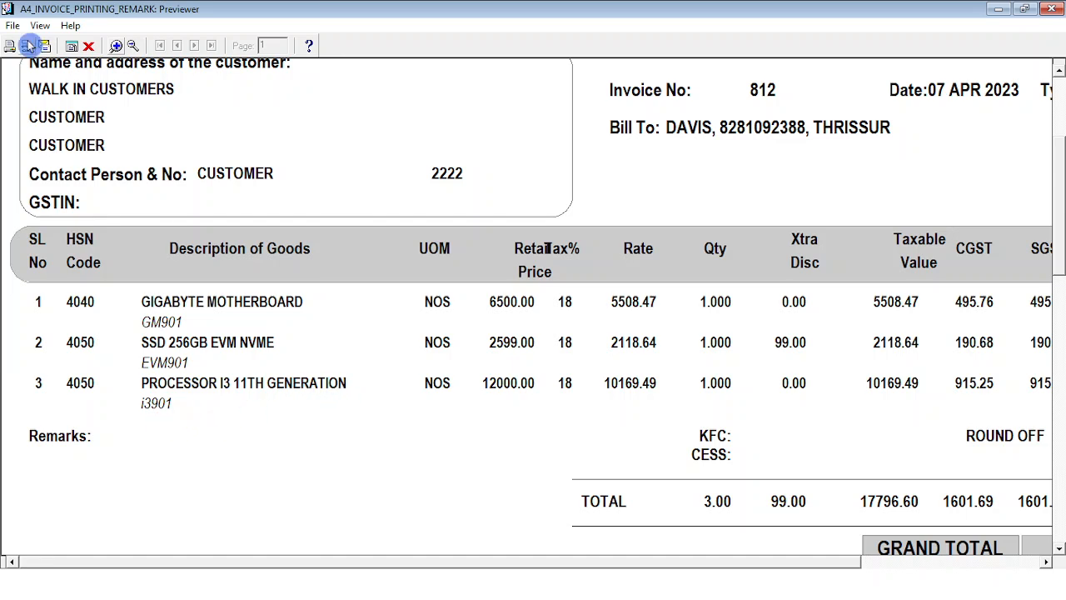
click(137, 47)
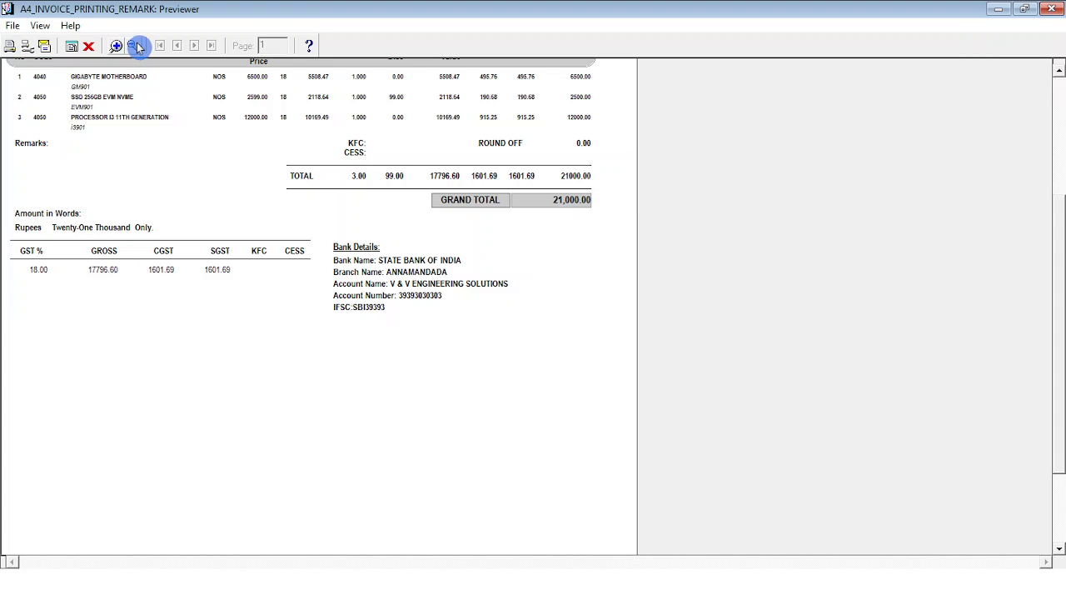
click(1062, 124)
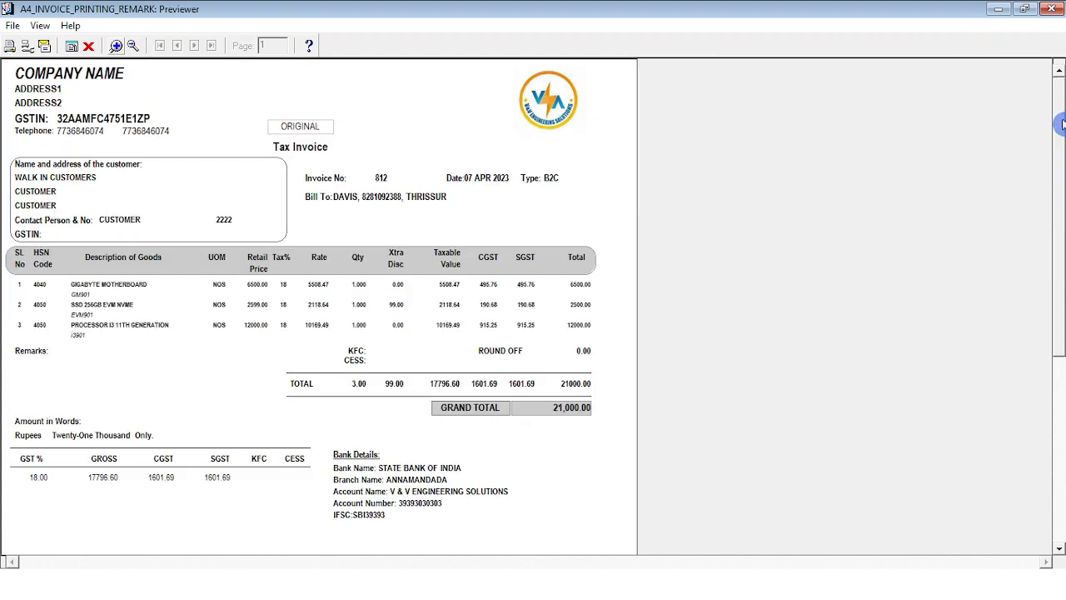
click(116, 46)
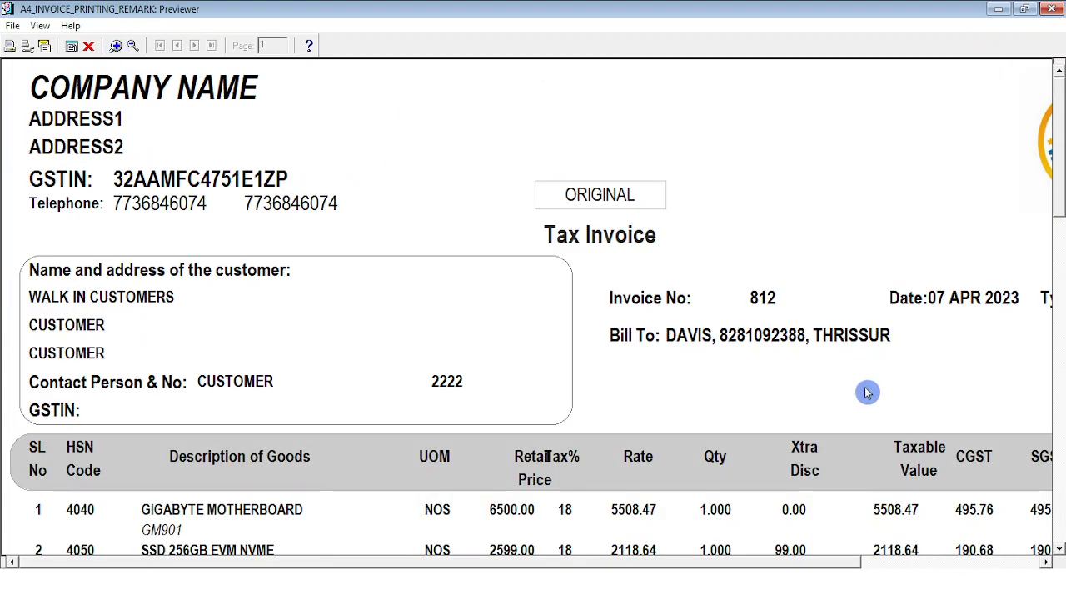
scroll(1056, 228, down, 5)
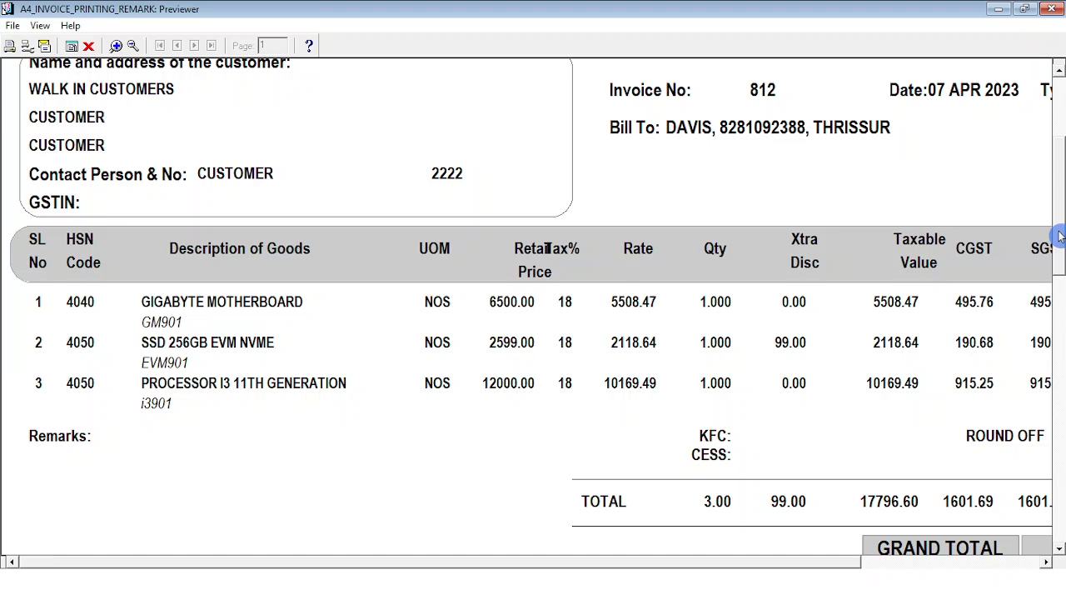
click(133, 47)
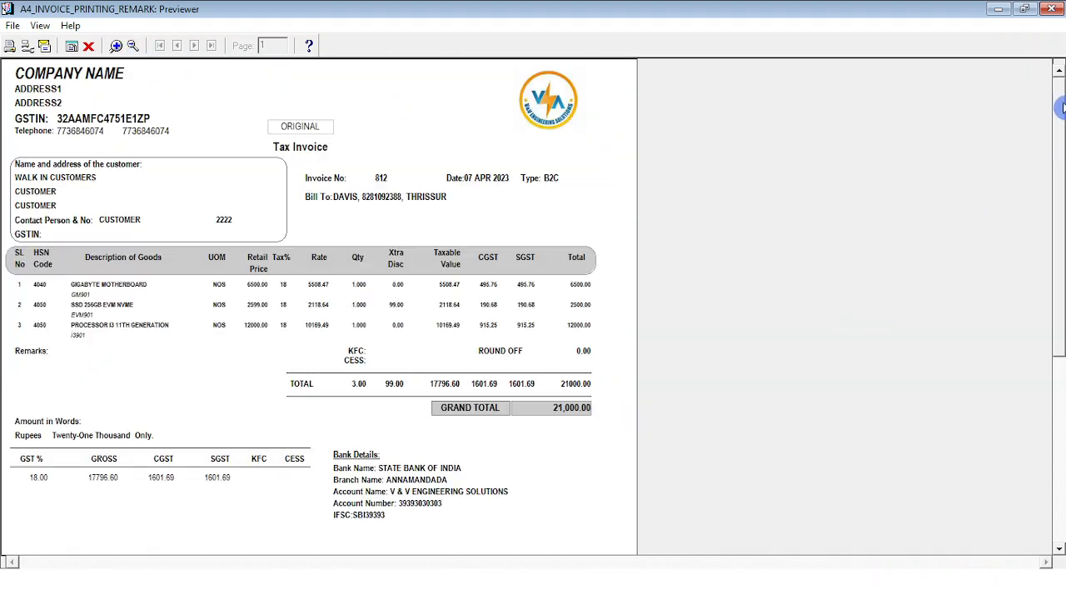
click(1059, 108)
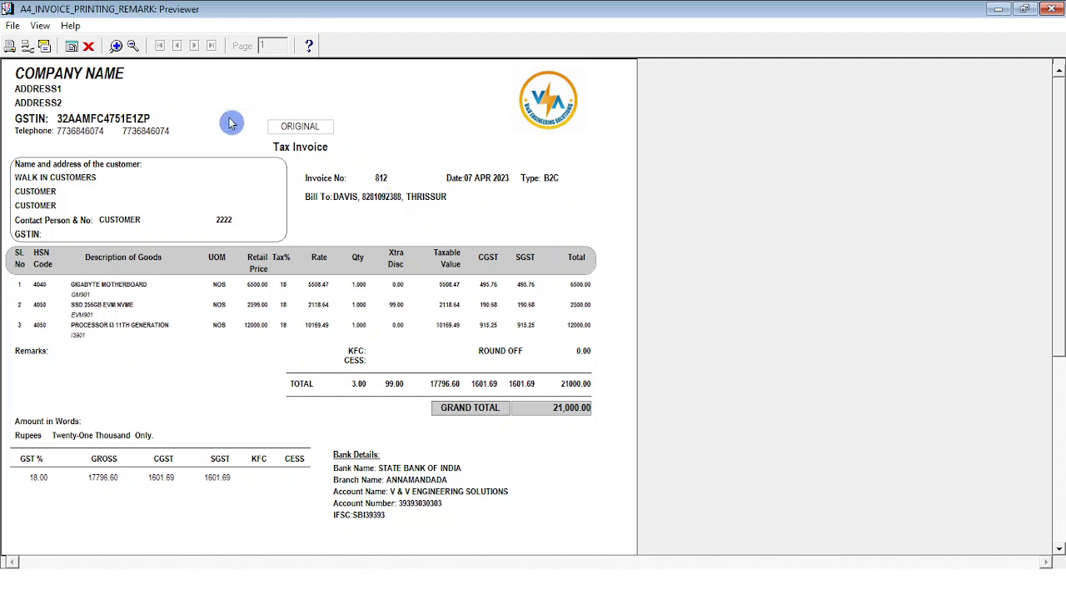
click(116, 45)
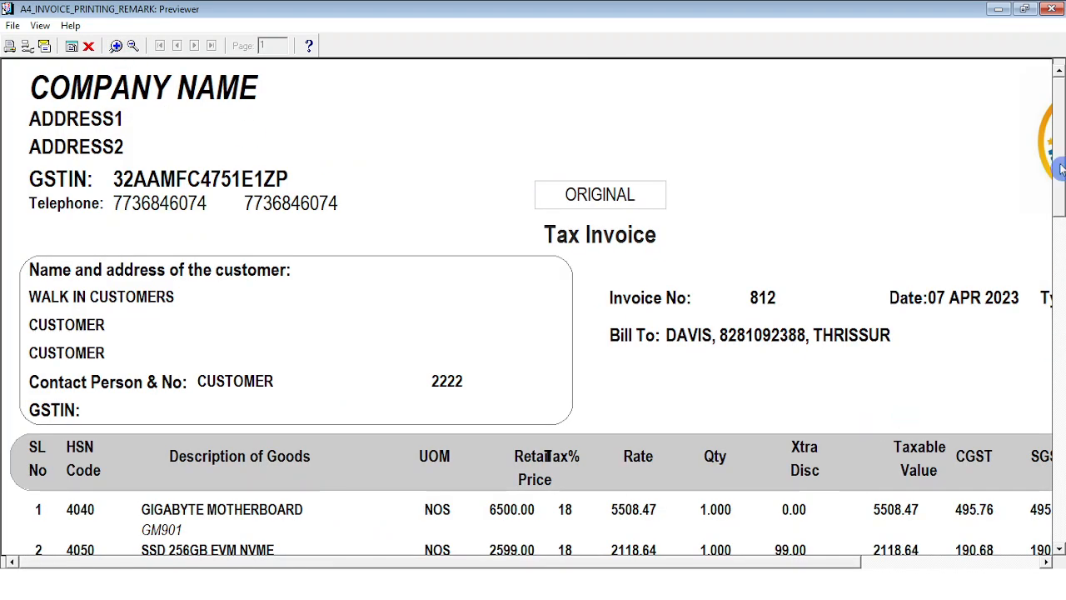
click(1060, 227)
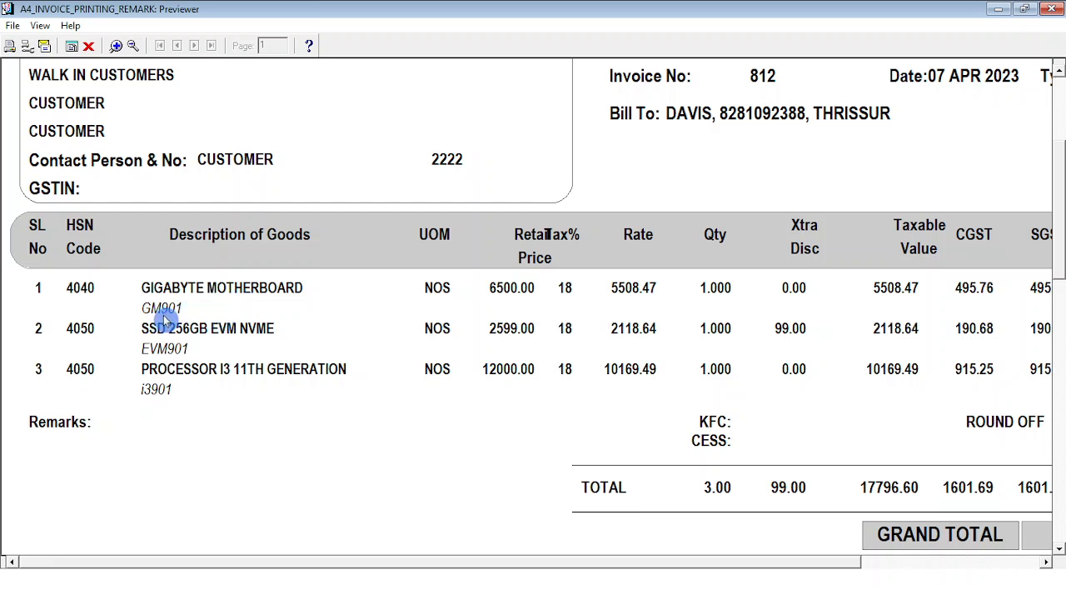
click(88, 46)
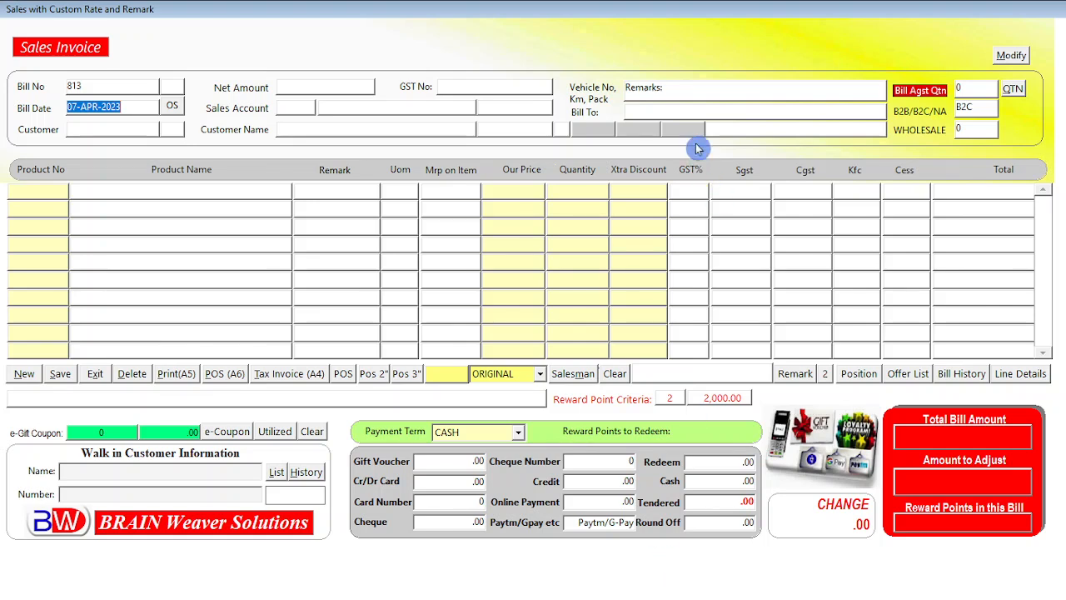
Enter GM901 in the new bill's Remarks field as the serial number to search
click(681, 89)
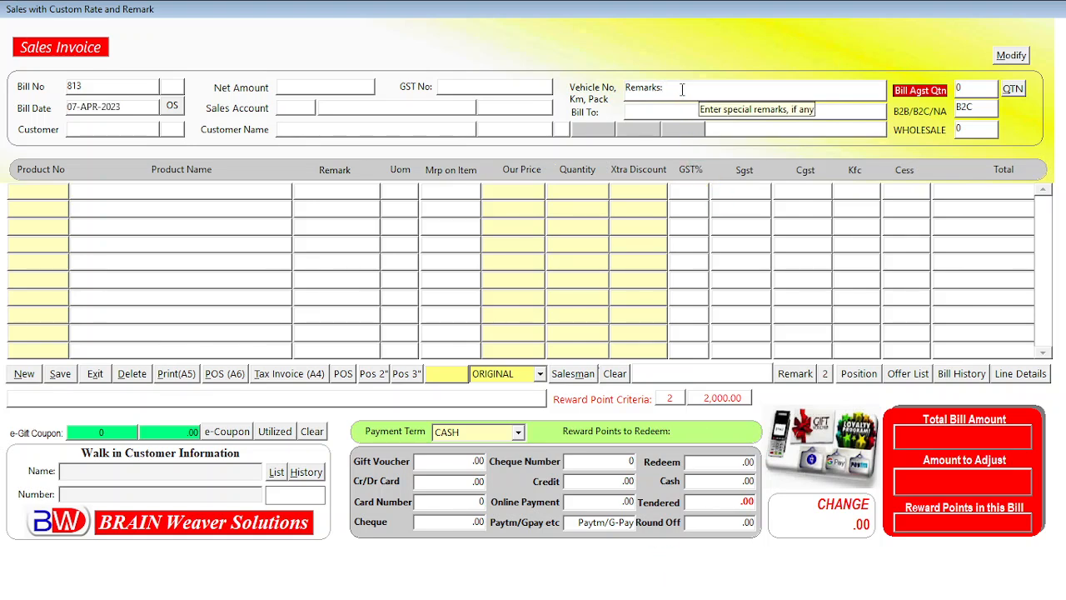
key(BackSpace)
key(BackSpace)
key(BackSpace)
key(BackSpace)
key(BackSpace)
key(BackSpace)
key(BackSpace)
key(BackSpace)
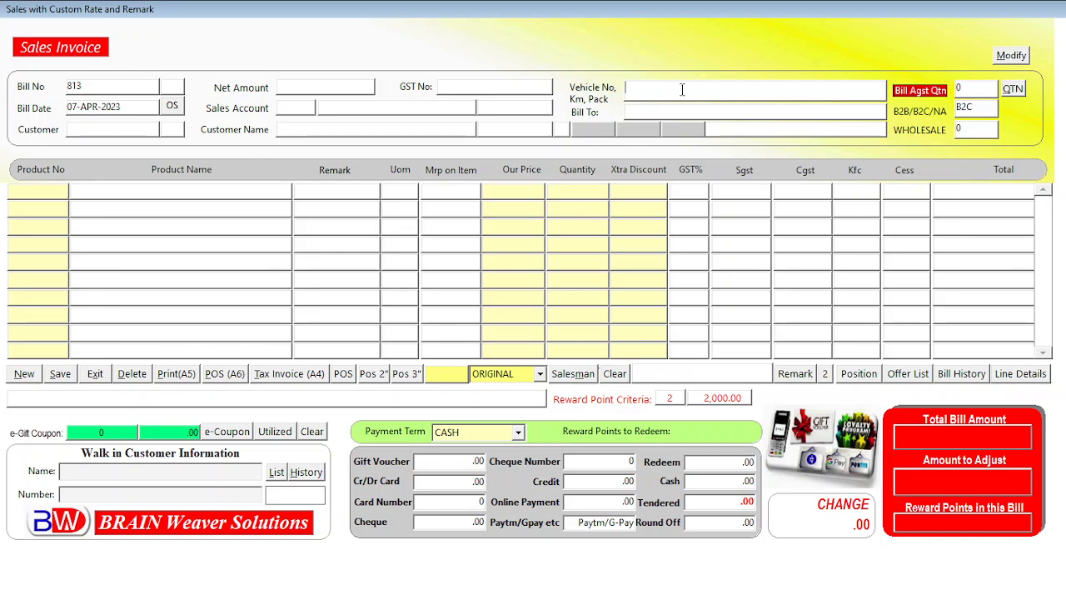
text(GM901)
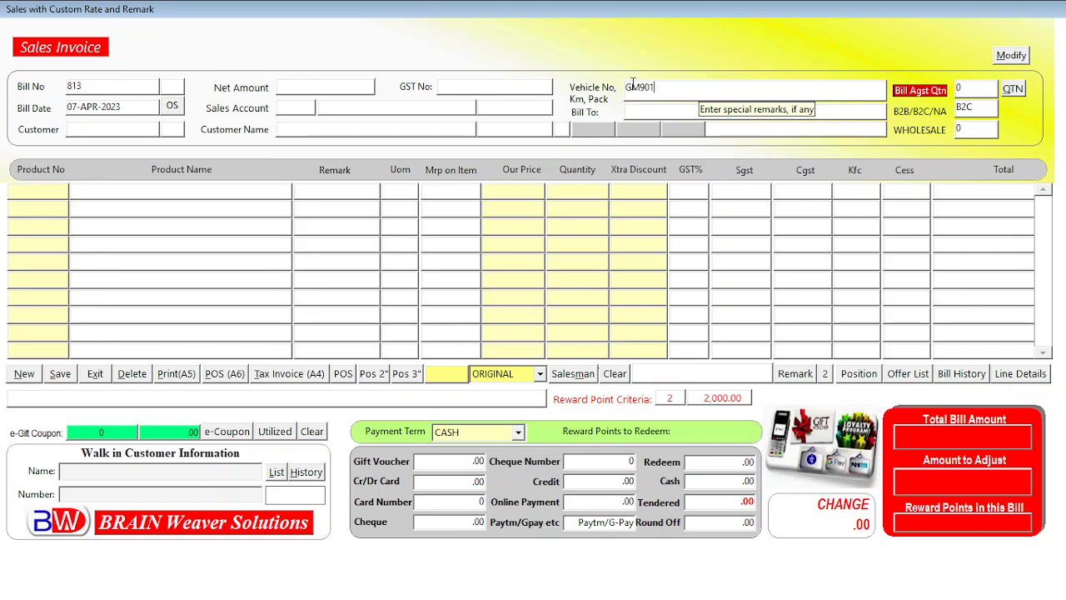
double_click(636, 93)
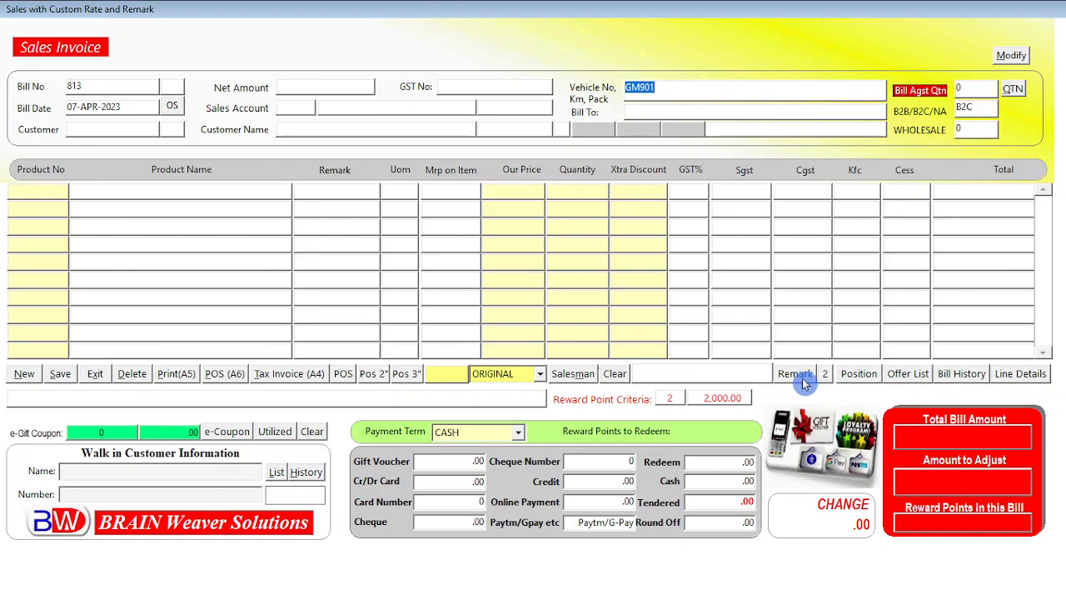
Open the line-item remark history and examine the bill entry matching the serial number
click(828, 376)
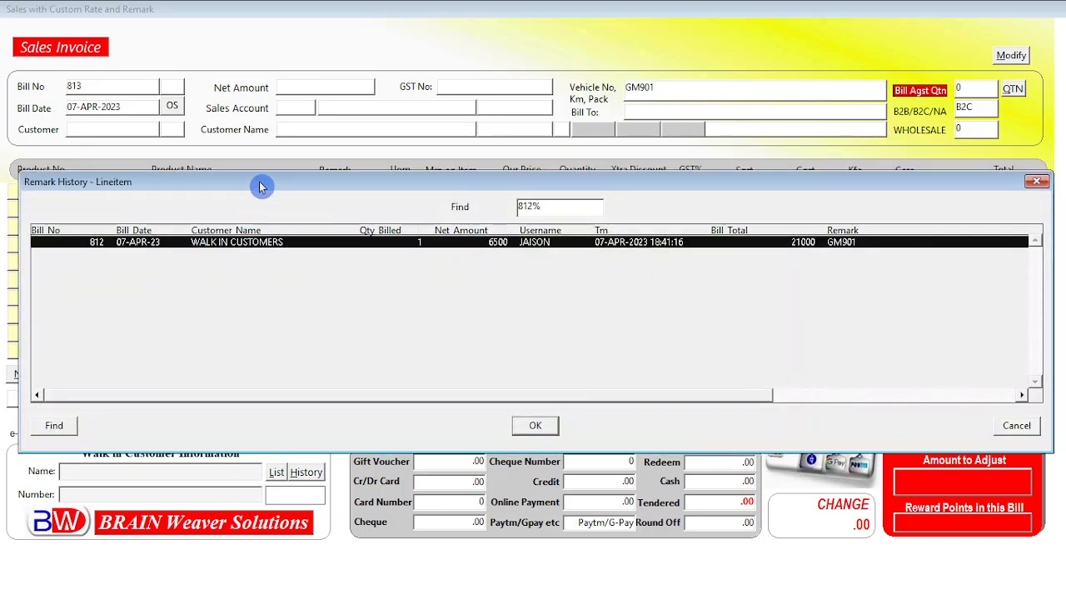
drag(262, 183, 271, 219)
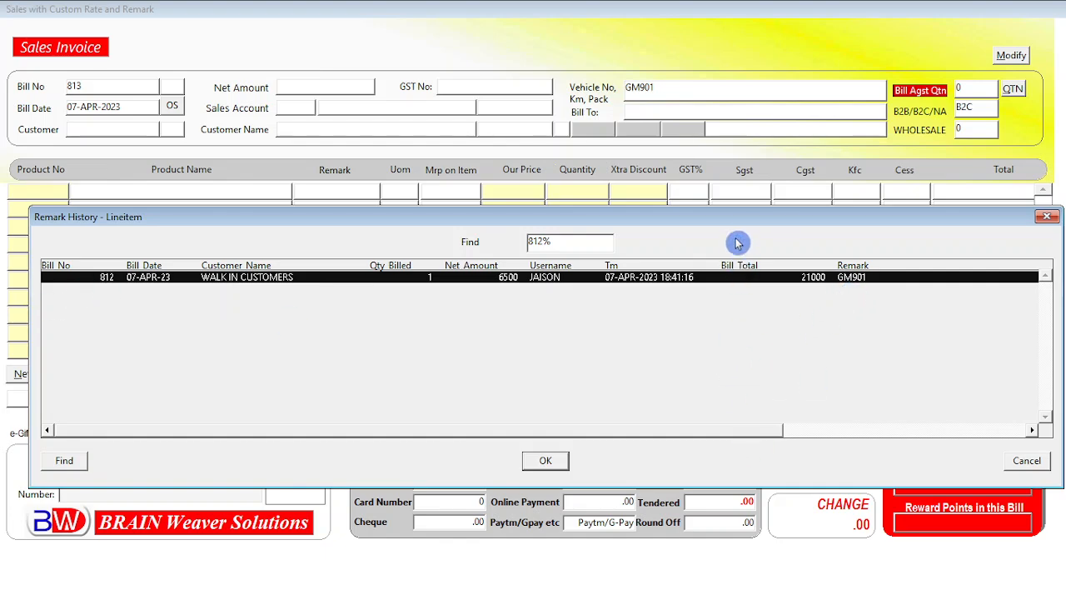
mouse_move(743, 220)
mouse_down()
mouse_move(709, 227)
mouse_move(752, 227)
mouse_up()
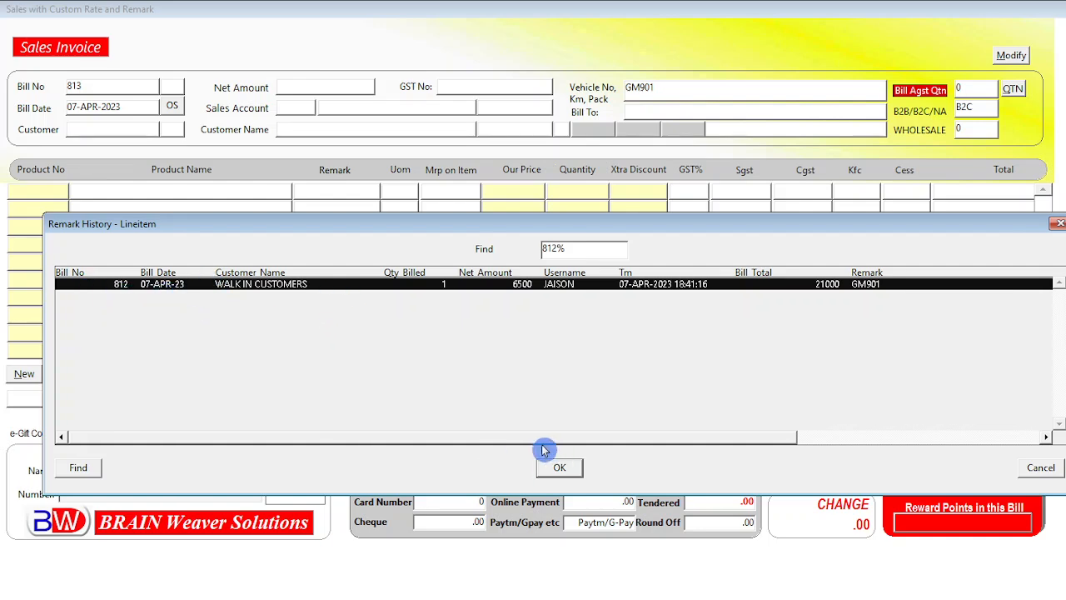
drag(516, 441, 833, 438)
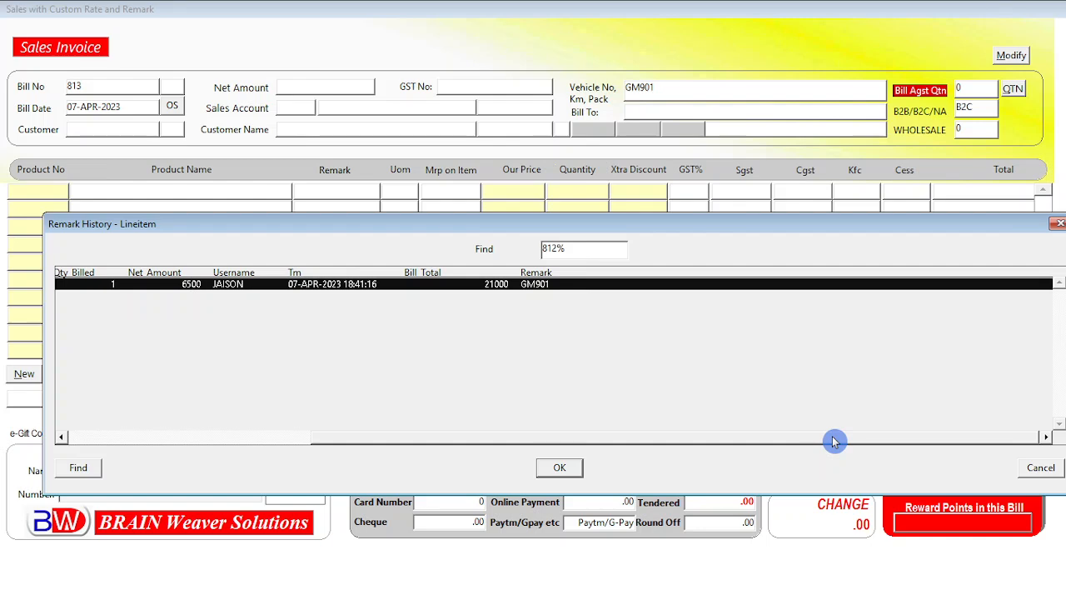
drag(811, 442, 441, 450)
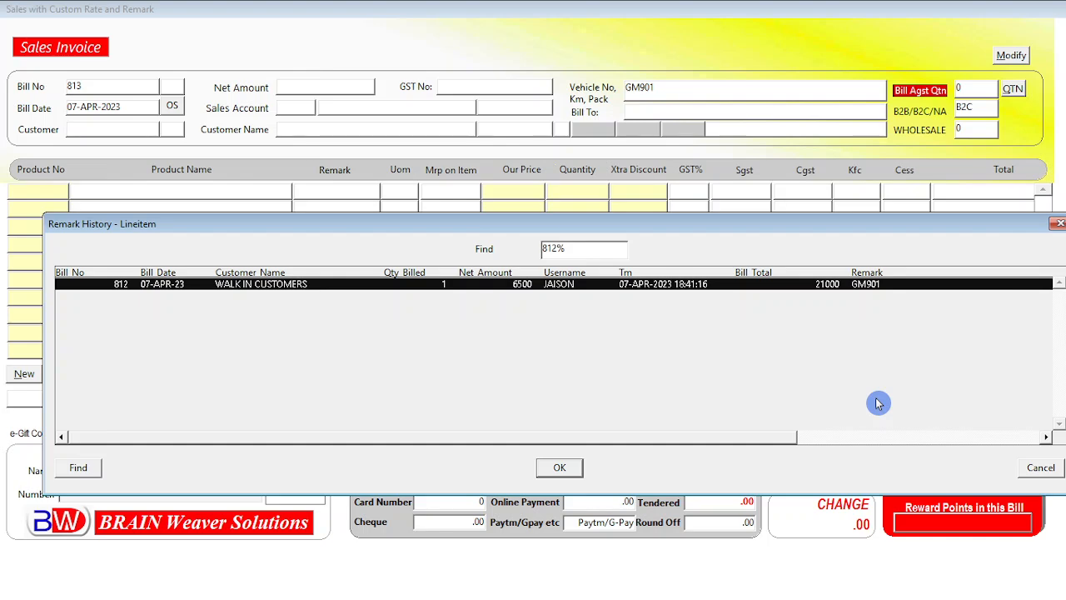
mouse_move(852, 234)
mouse_down()
mouse_move(797, 211)
mouse_move(840, 234)
mouse_up()
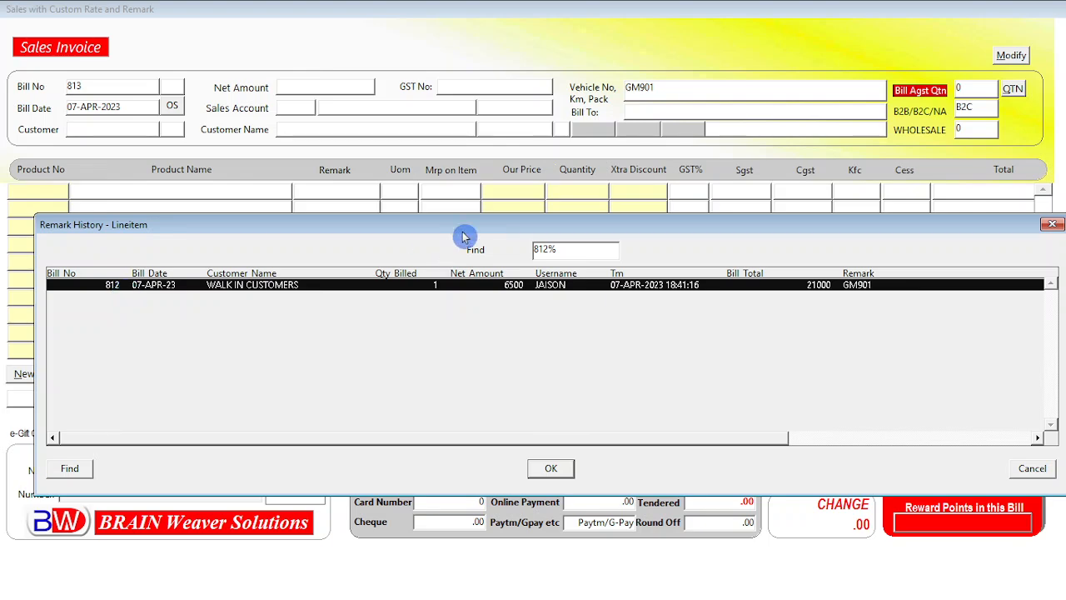
drag(464, 236, 457, 205)
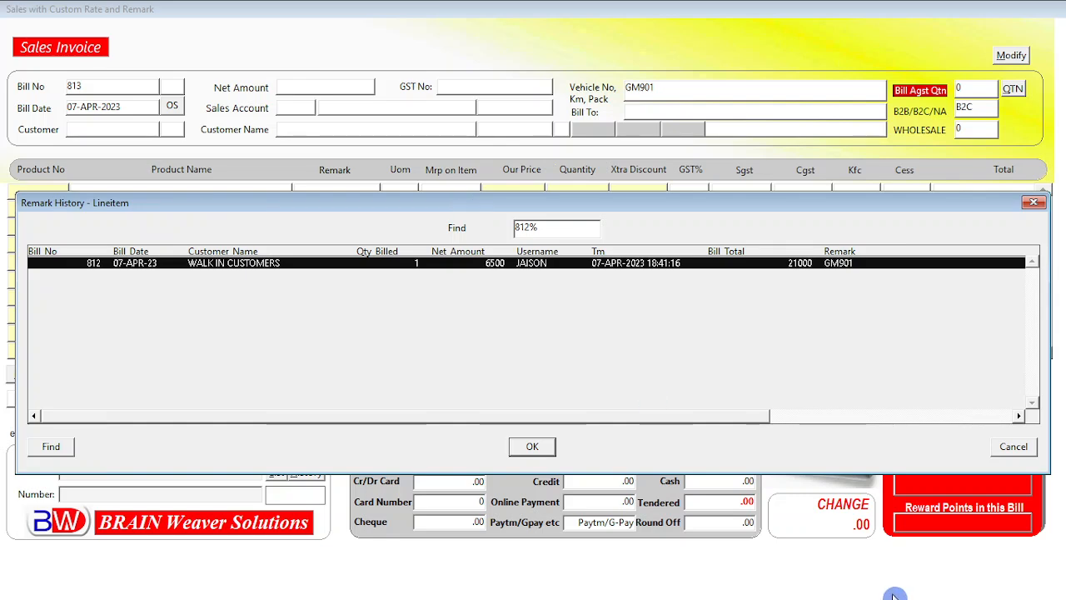
click(1013, 450)
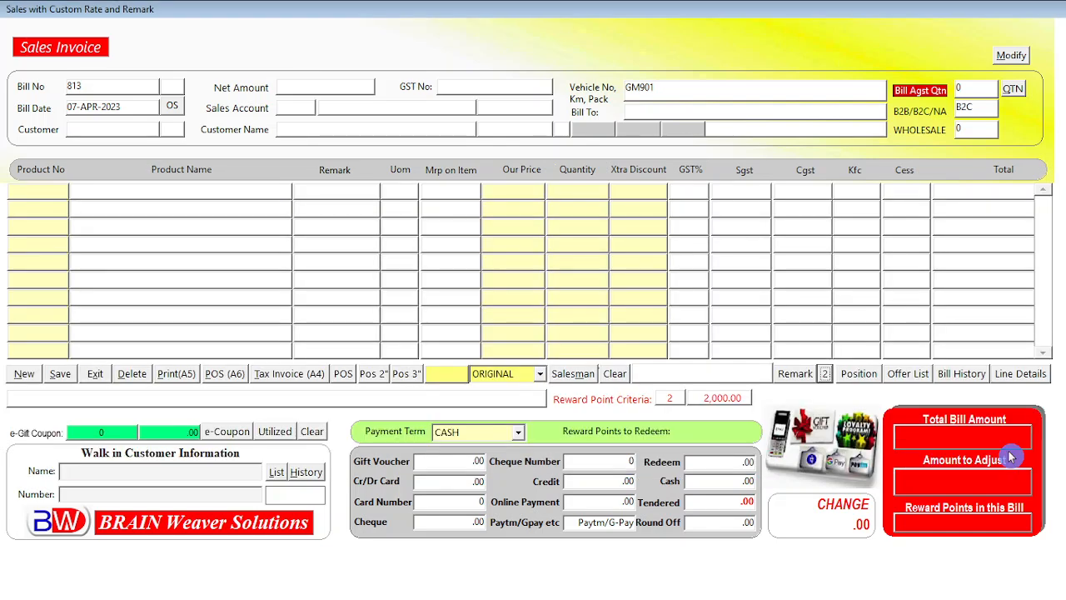
Exit the sales invoice screen
click(581, 418)
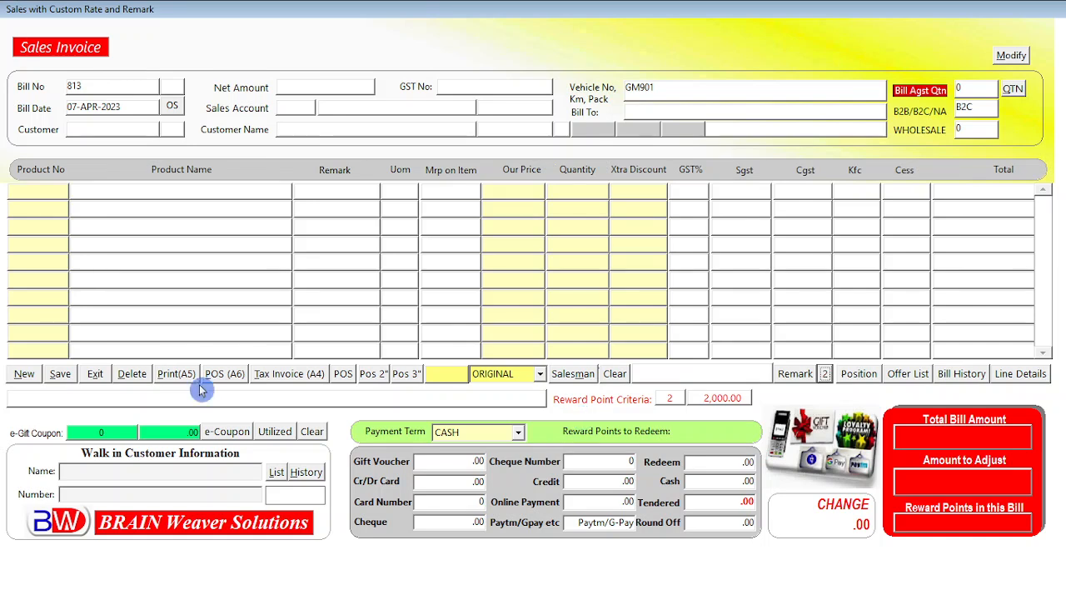
click(95, 374)
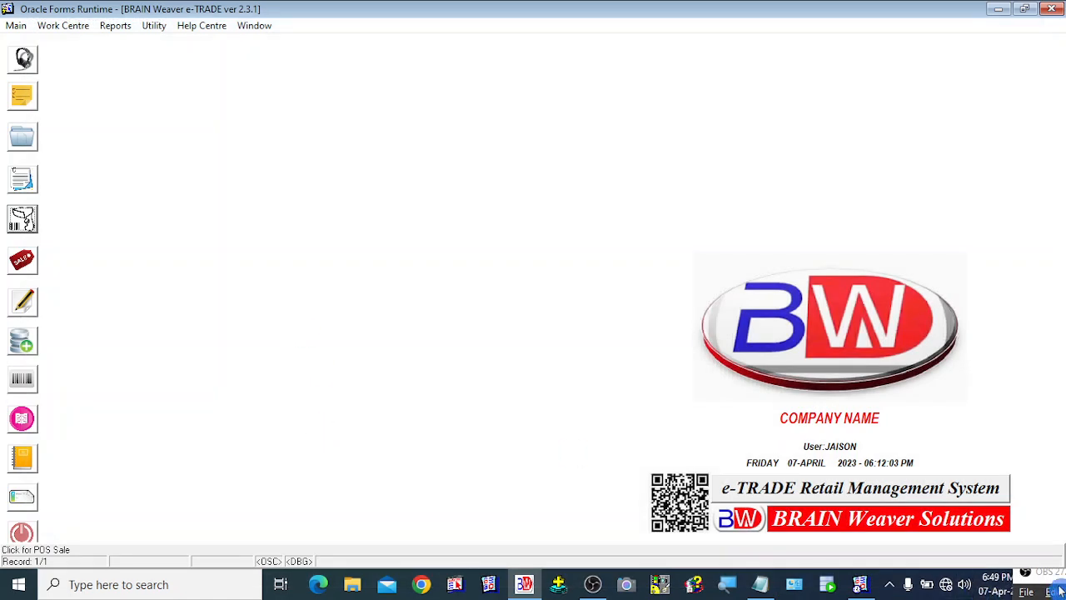
click(1027, 572)
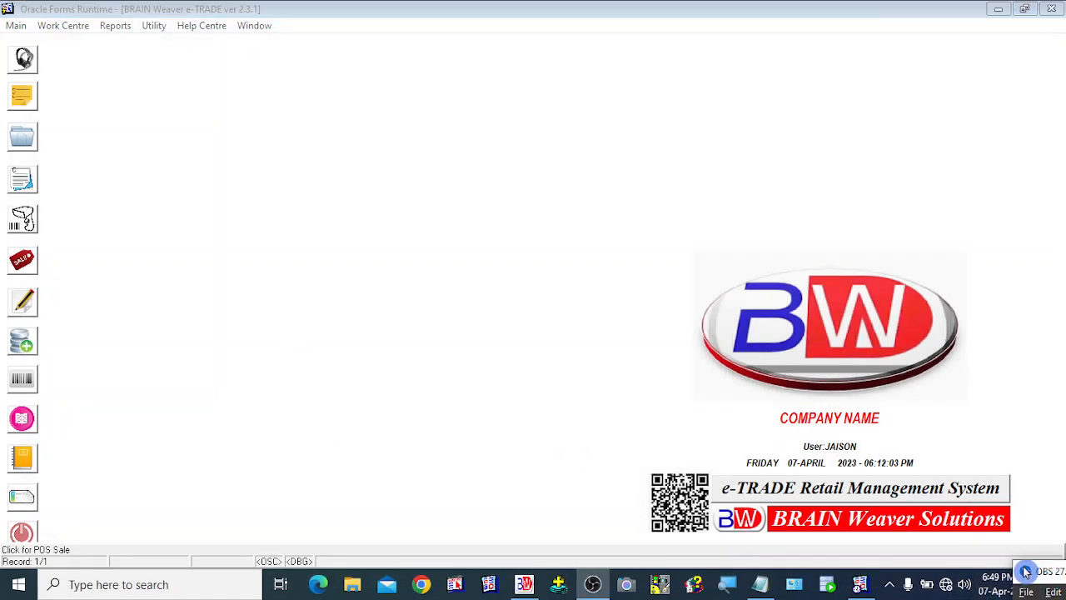